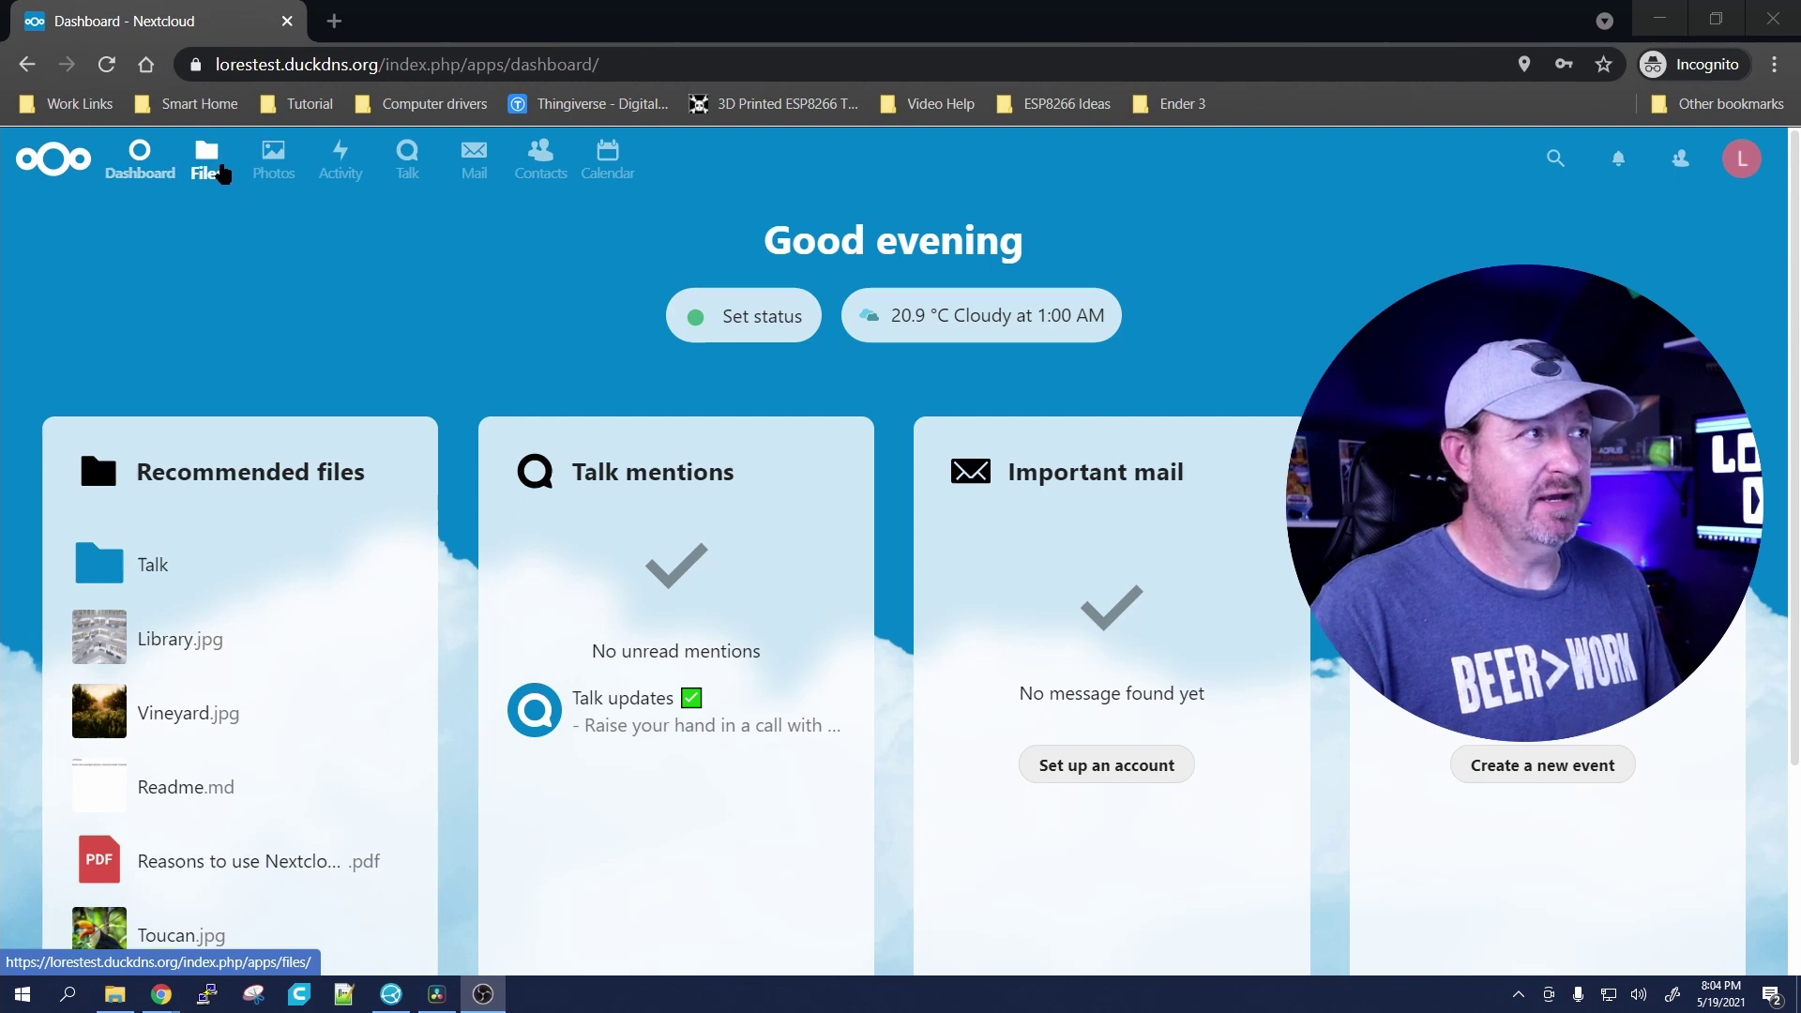
Step: Browse the Files, Photos and Activity apps, then open Talk, which shows only Talk updates
{"action": "left_click", "coordinate": [223, 175]}
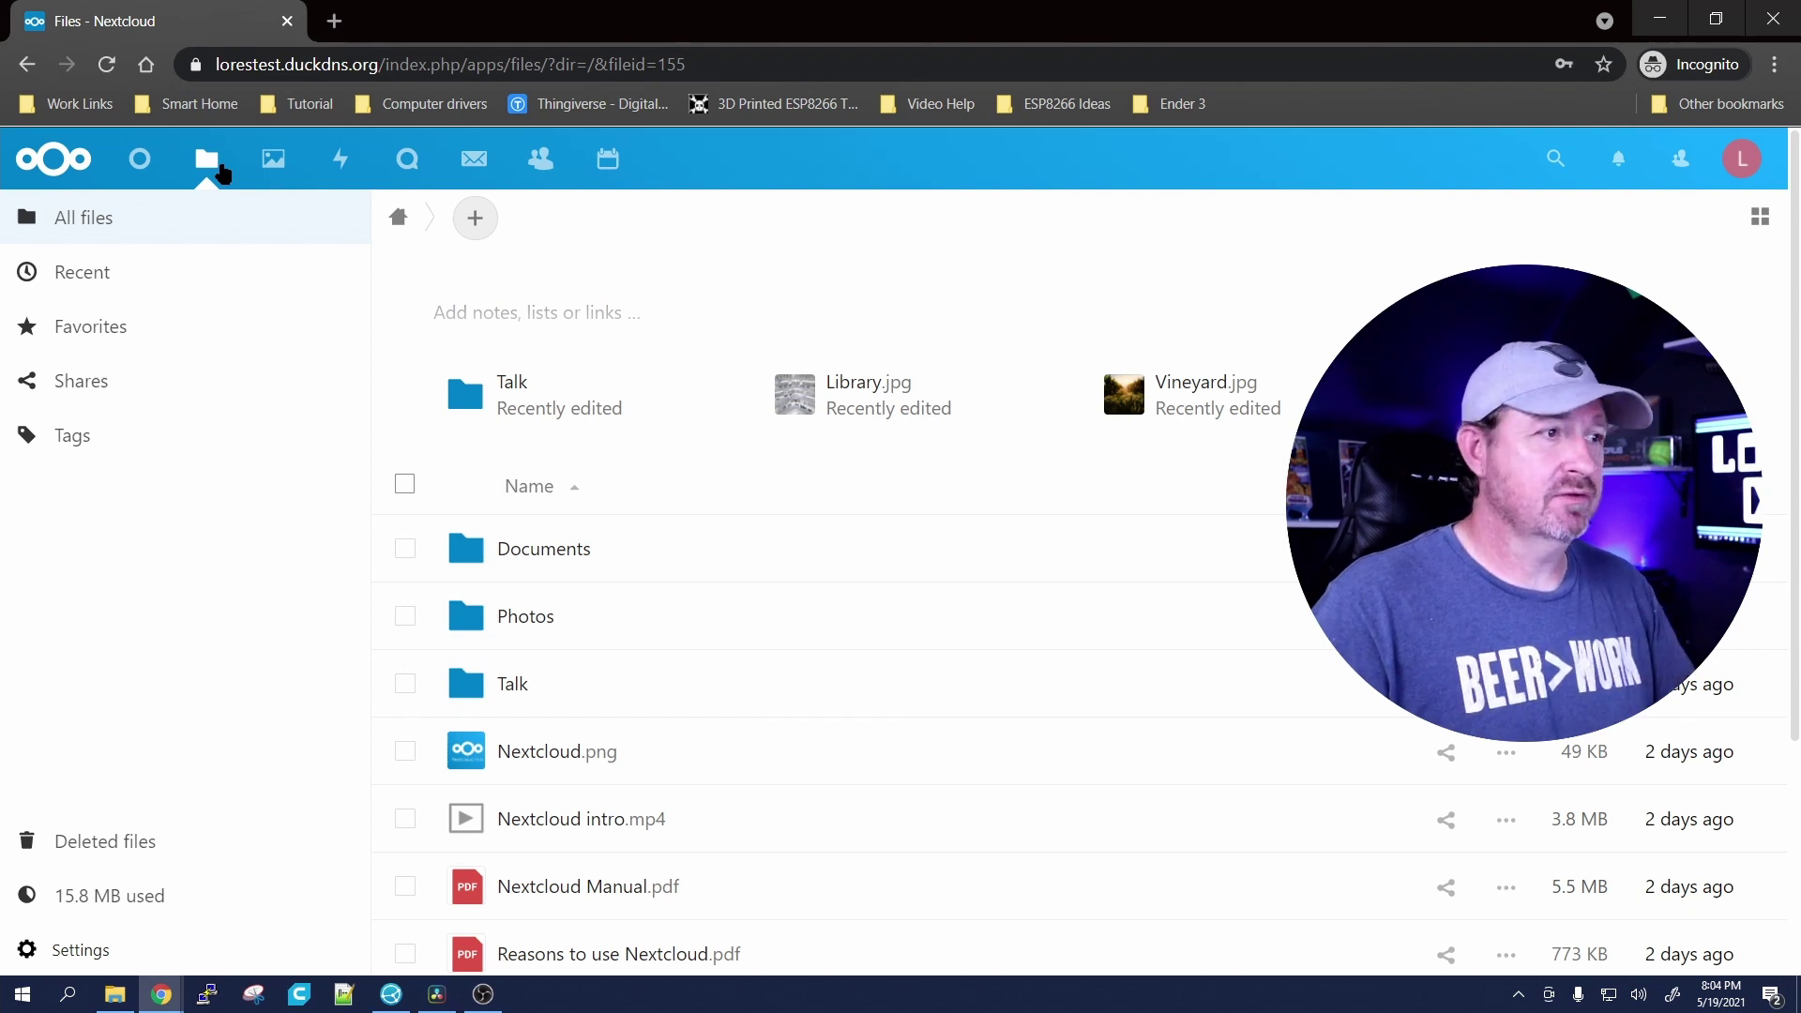
{"action": "left_click", "coordinate": [274, 164]}
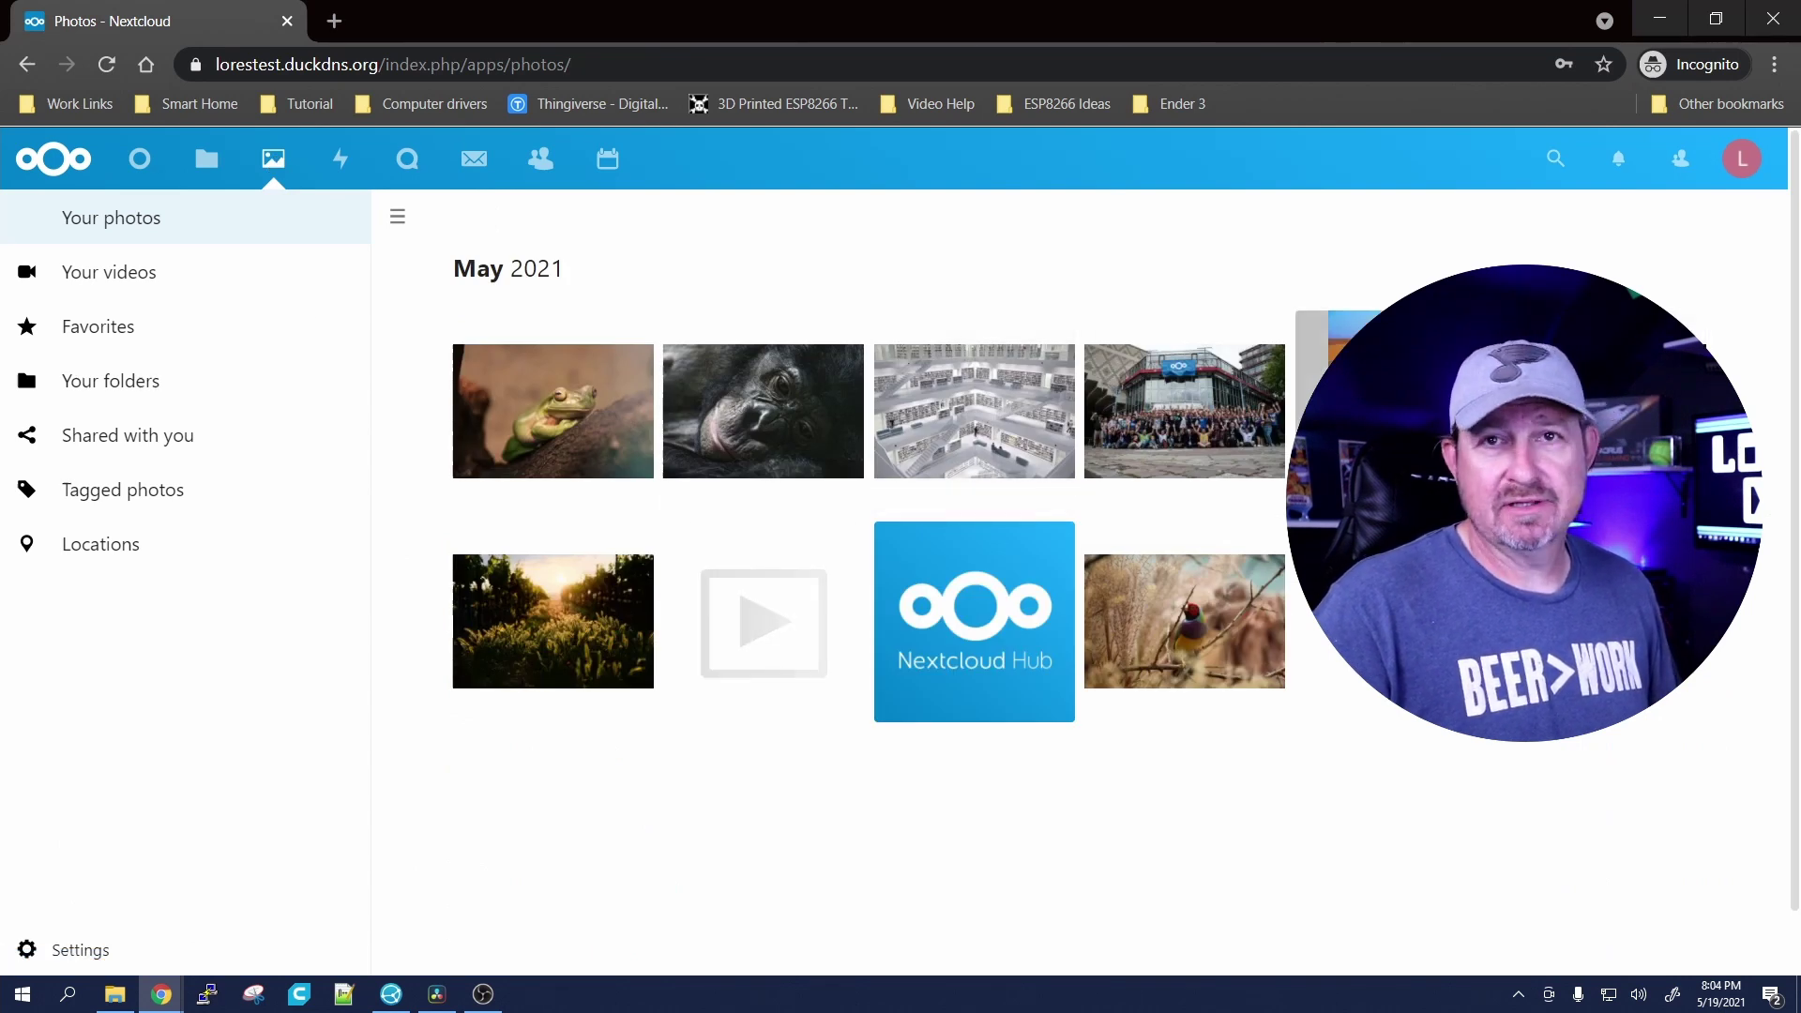
{"action": "left_click", "coordinate": [342, 167]}
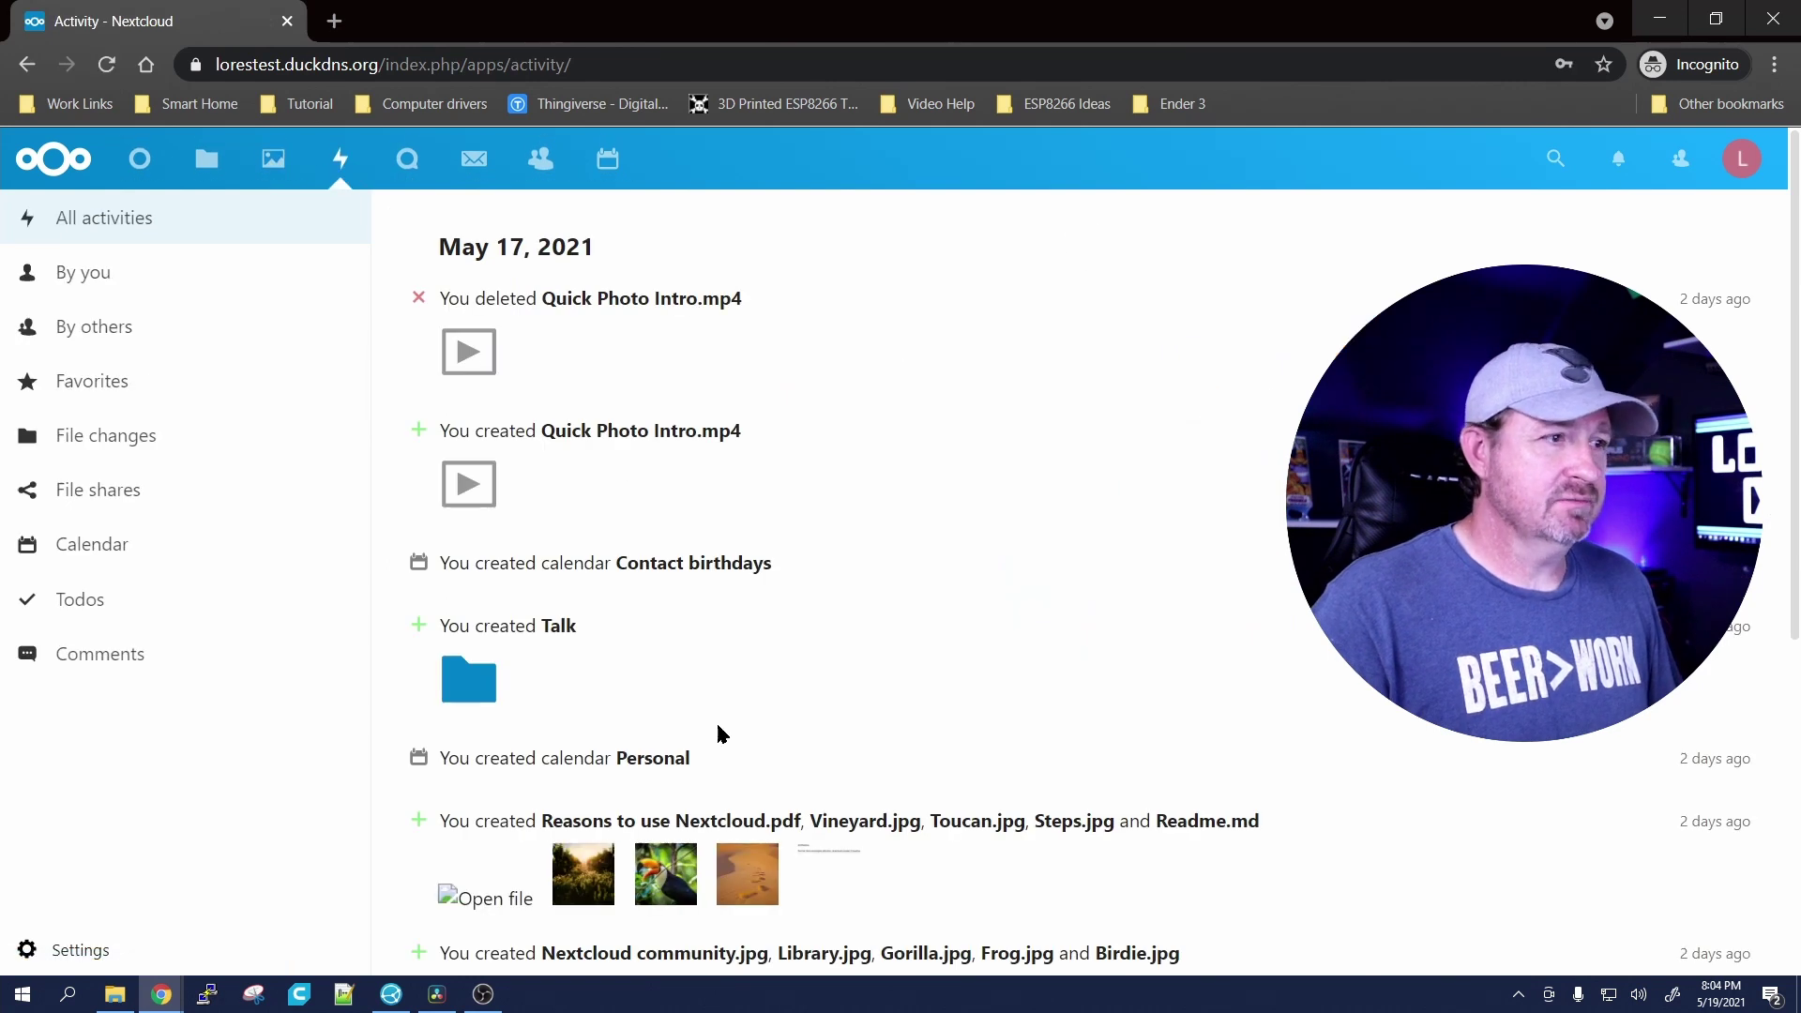
{"action": "scroll", "coordinate": [719, 736], "scroll_direction": "down", "scroll_amount": 5}
{"action": "scroll", "coordinate": [720, 735], "scroll_direction": "up", "scroll_amount": 5}
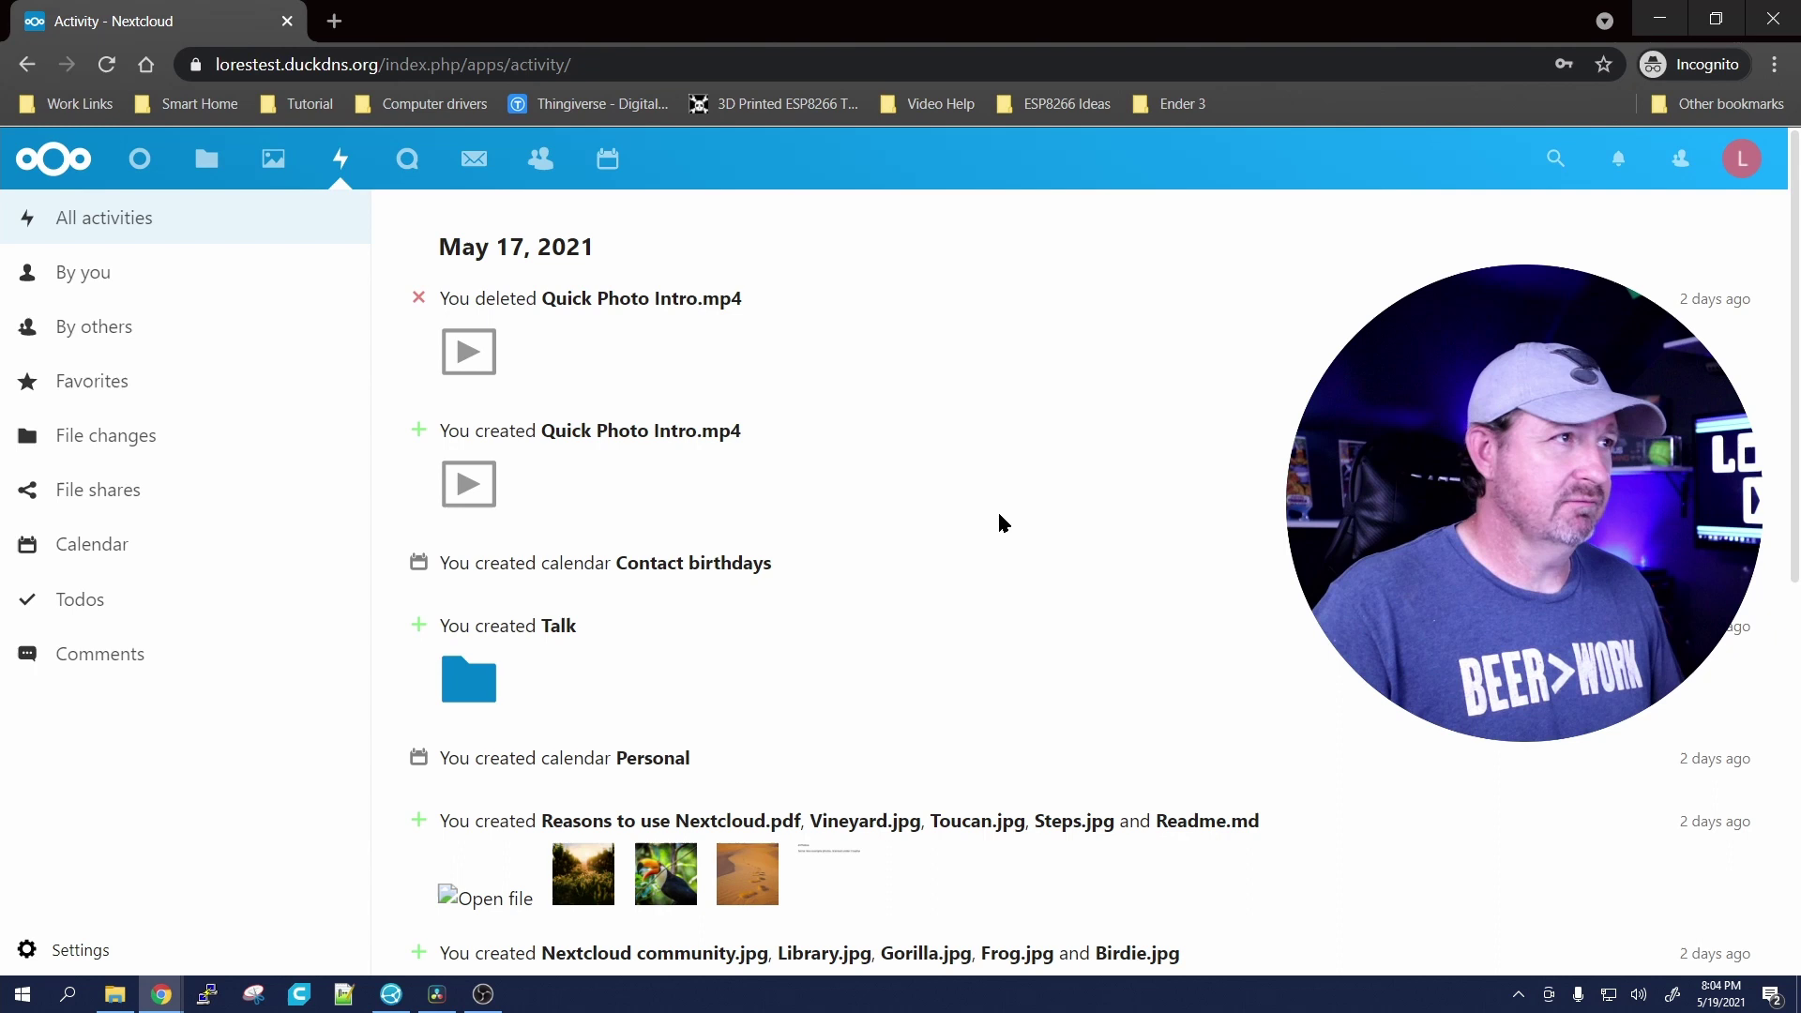
{"action": "left_click", "coordinate": [406, 159]}
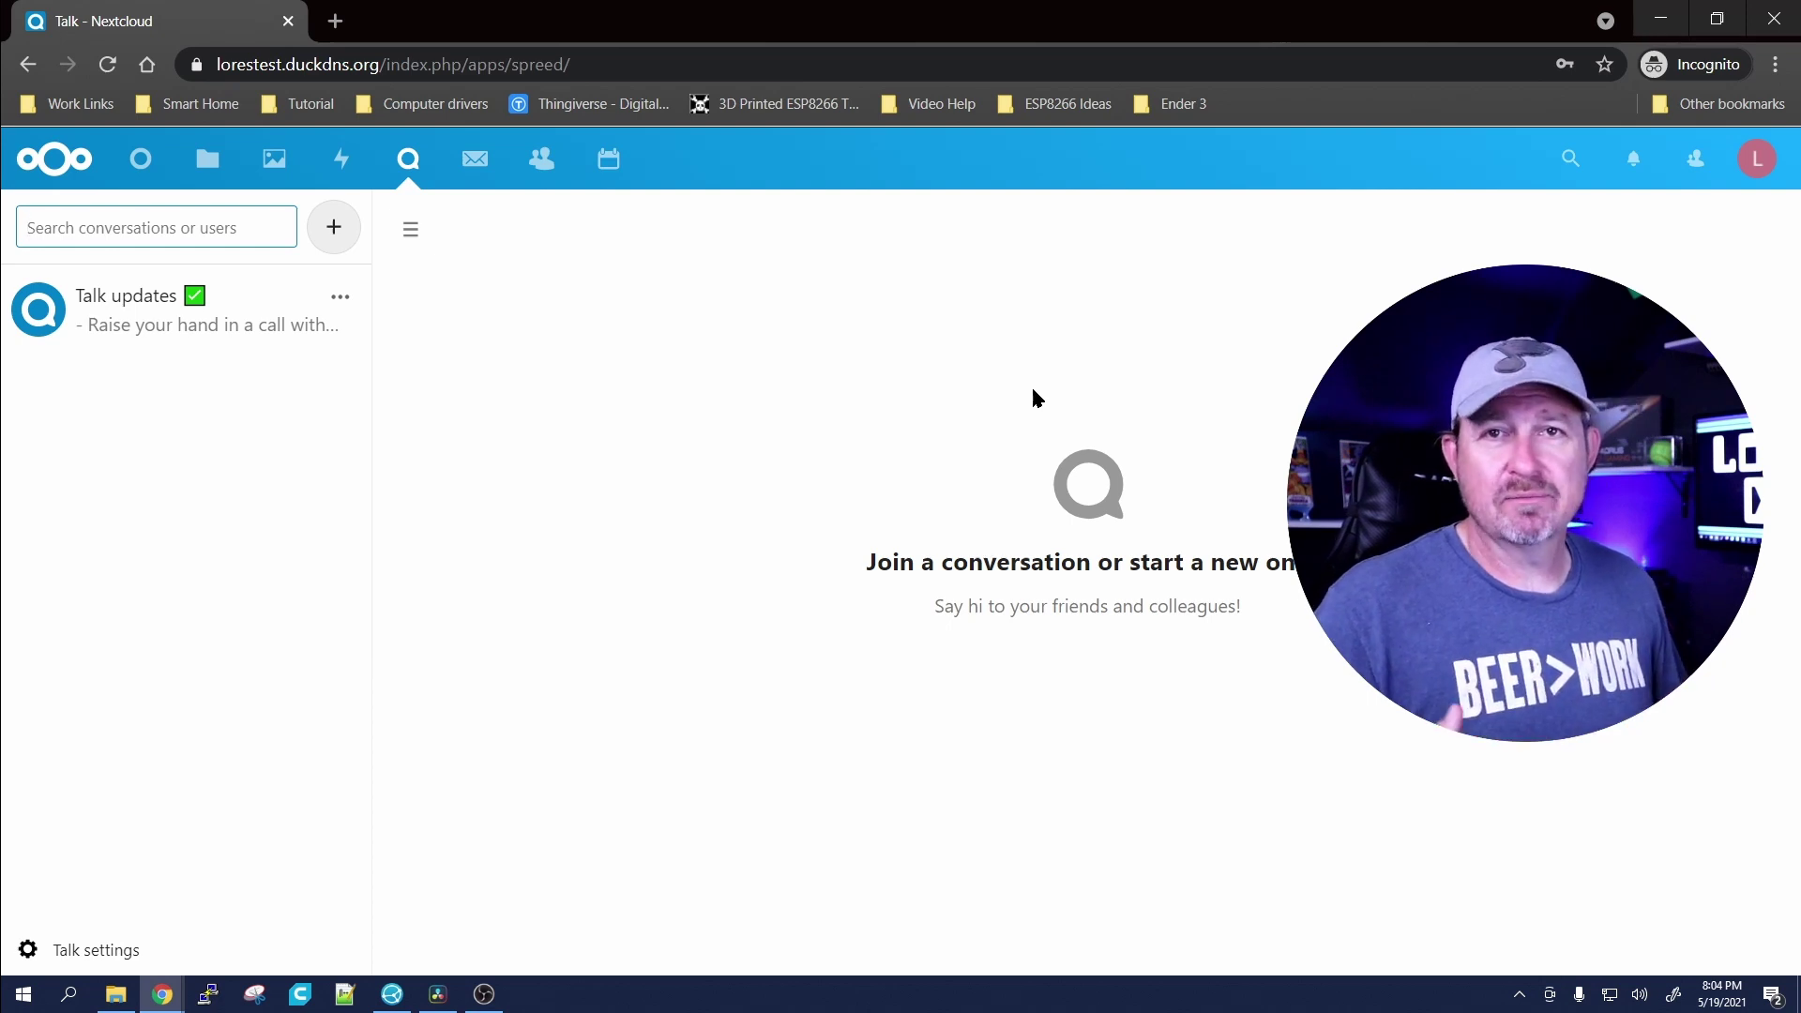
Step: Look through Mail, Contacts and the May 2021 Calendar, then go back to the Dashboard
{"action": "left_click", "coordinate": [474, 160]}
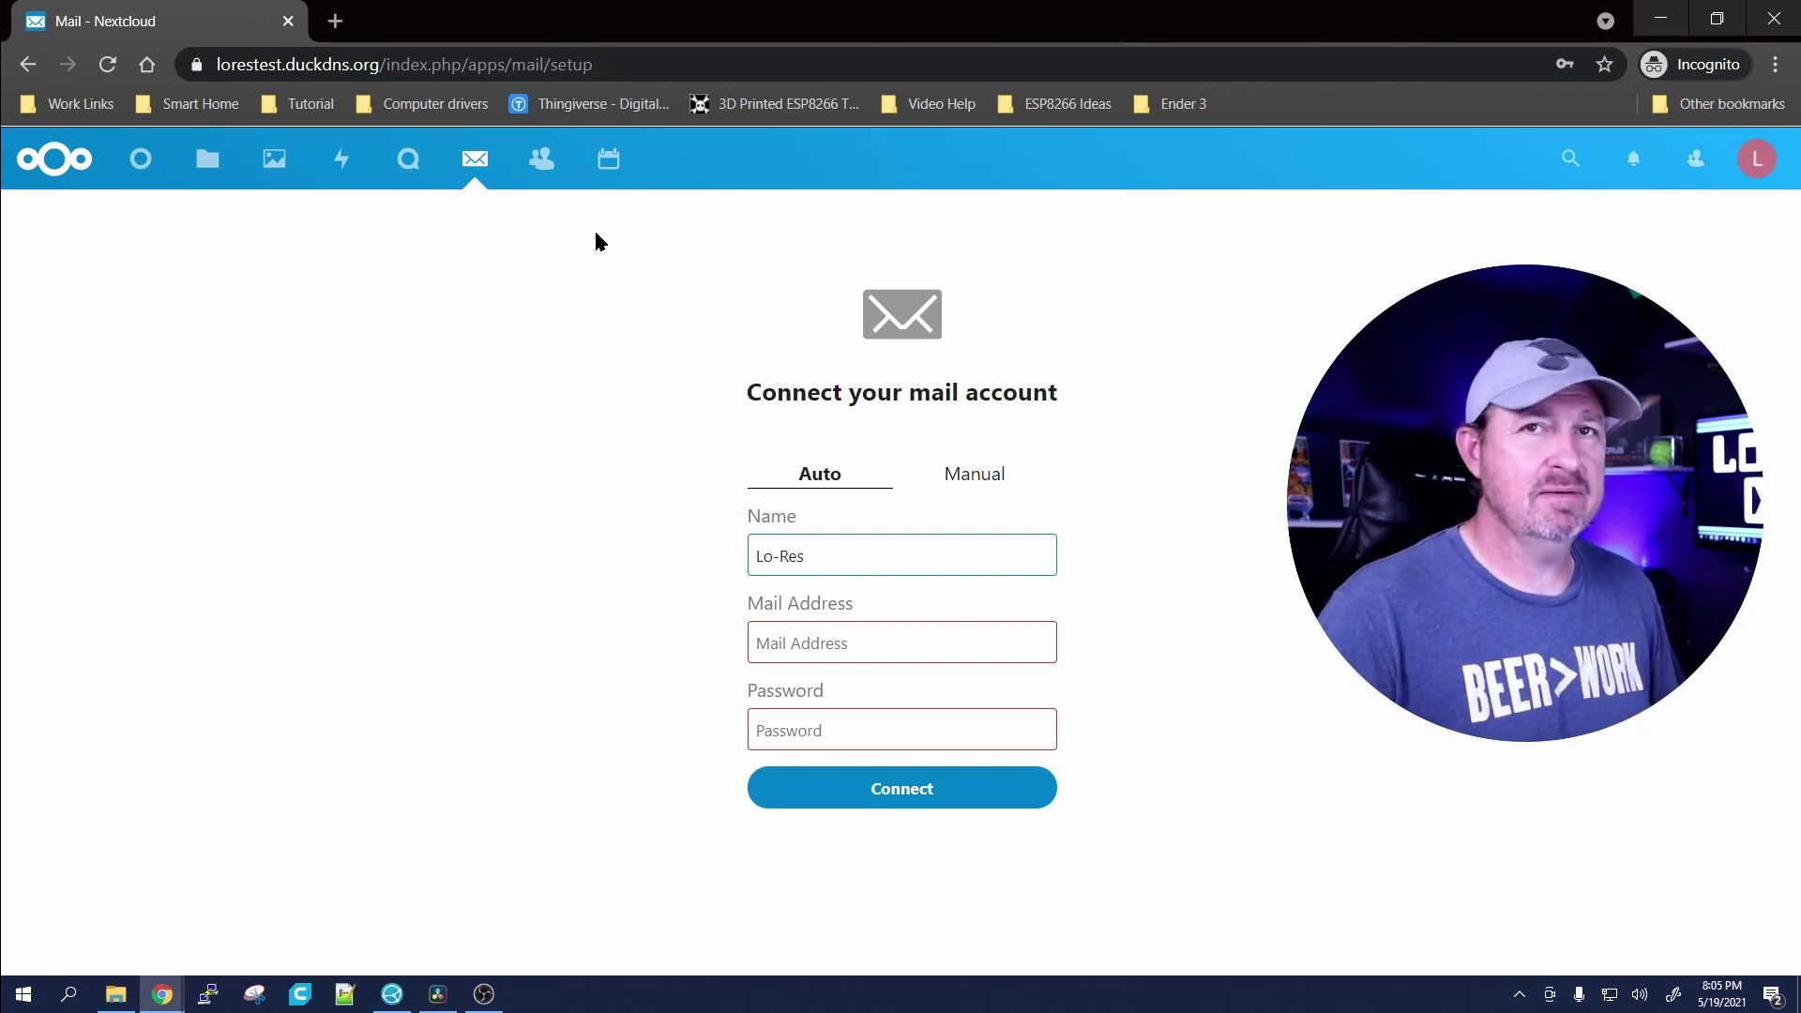
{"action": "left_click", "coordinate": [544, 173]}
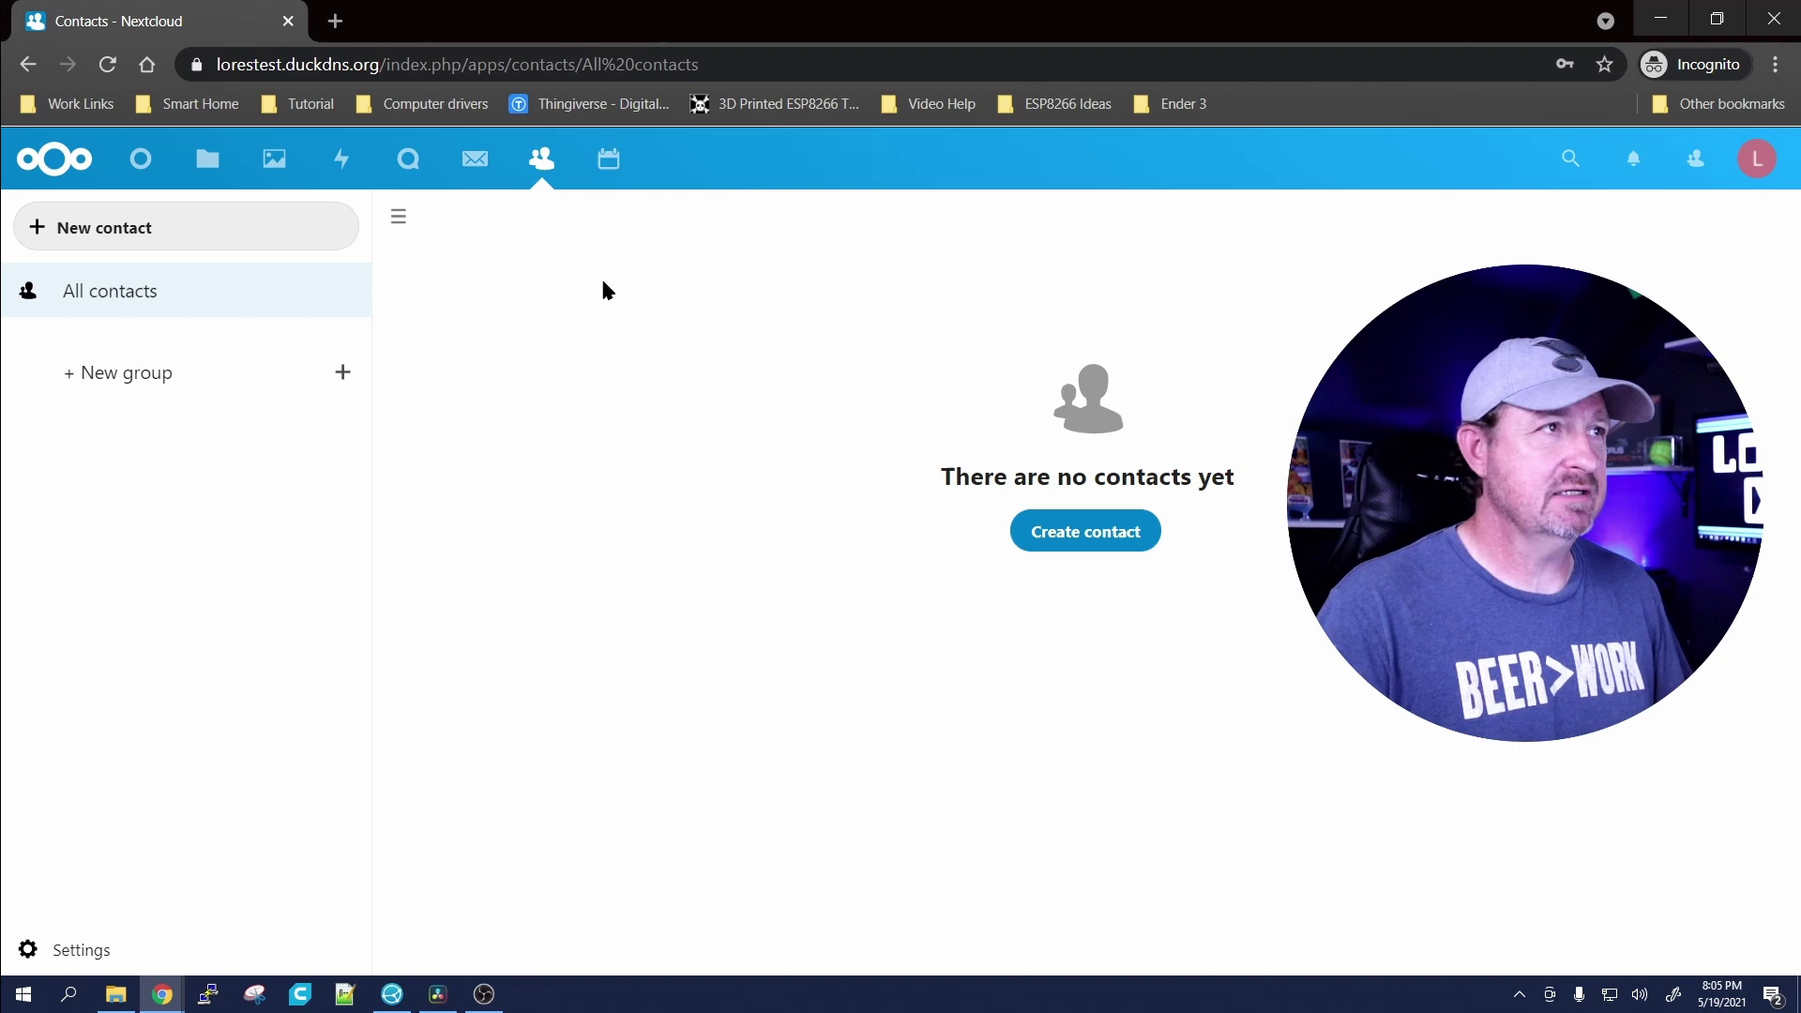
{"action": "left_click", "coordinate": [609, 159]}
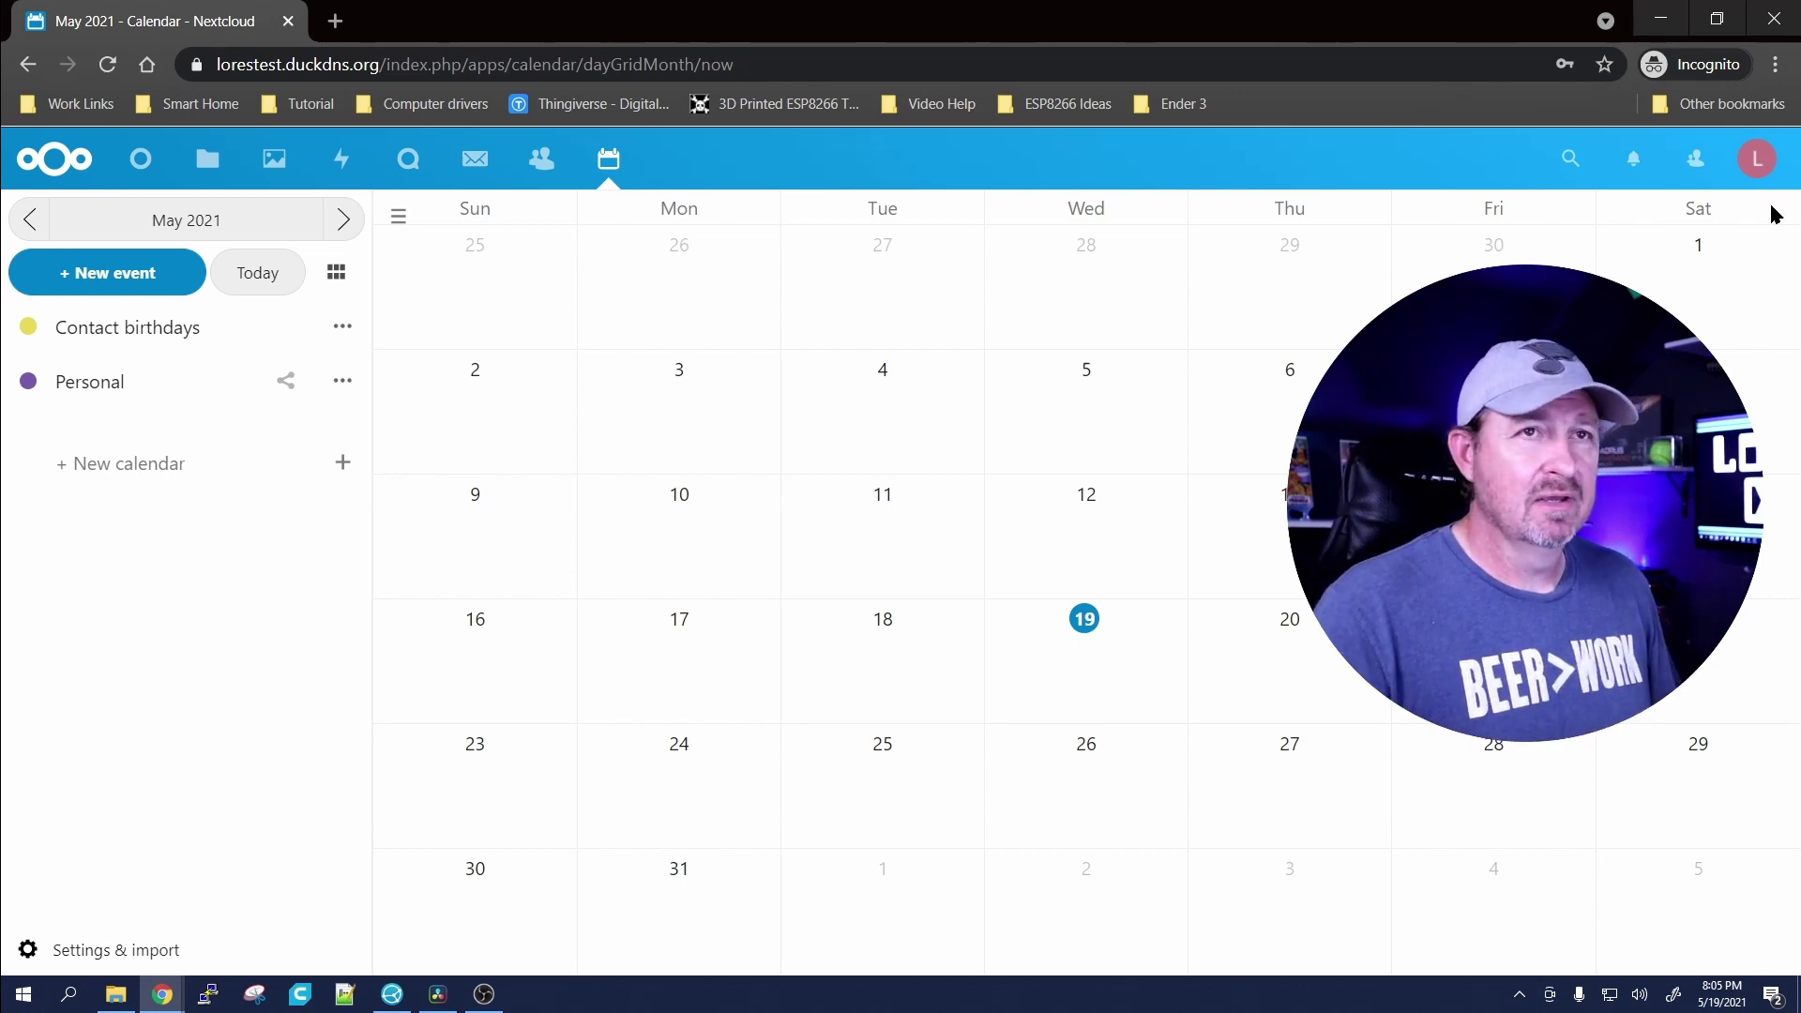
{"action": "left_click", "coordinate": [141, 160]}
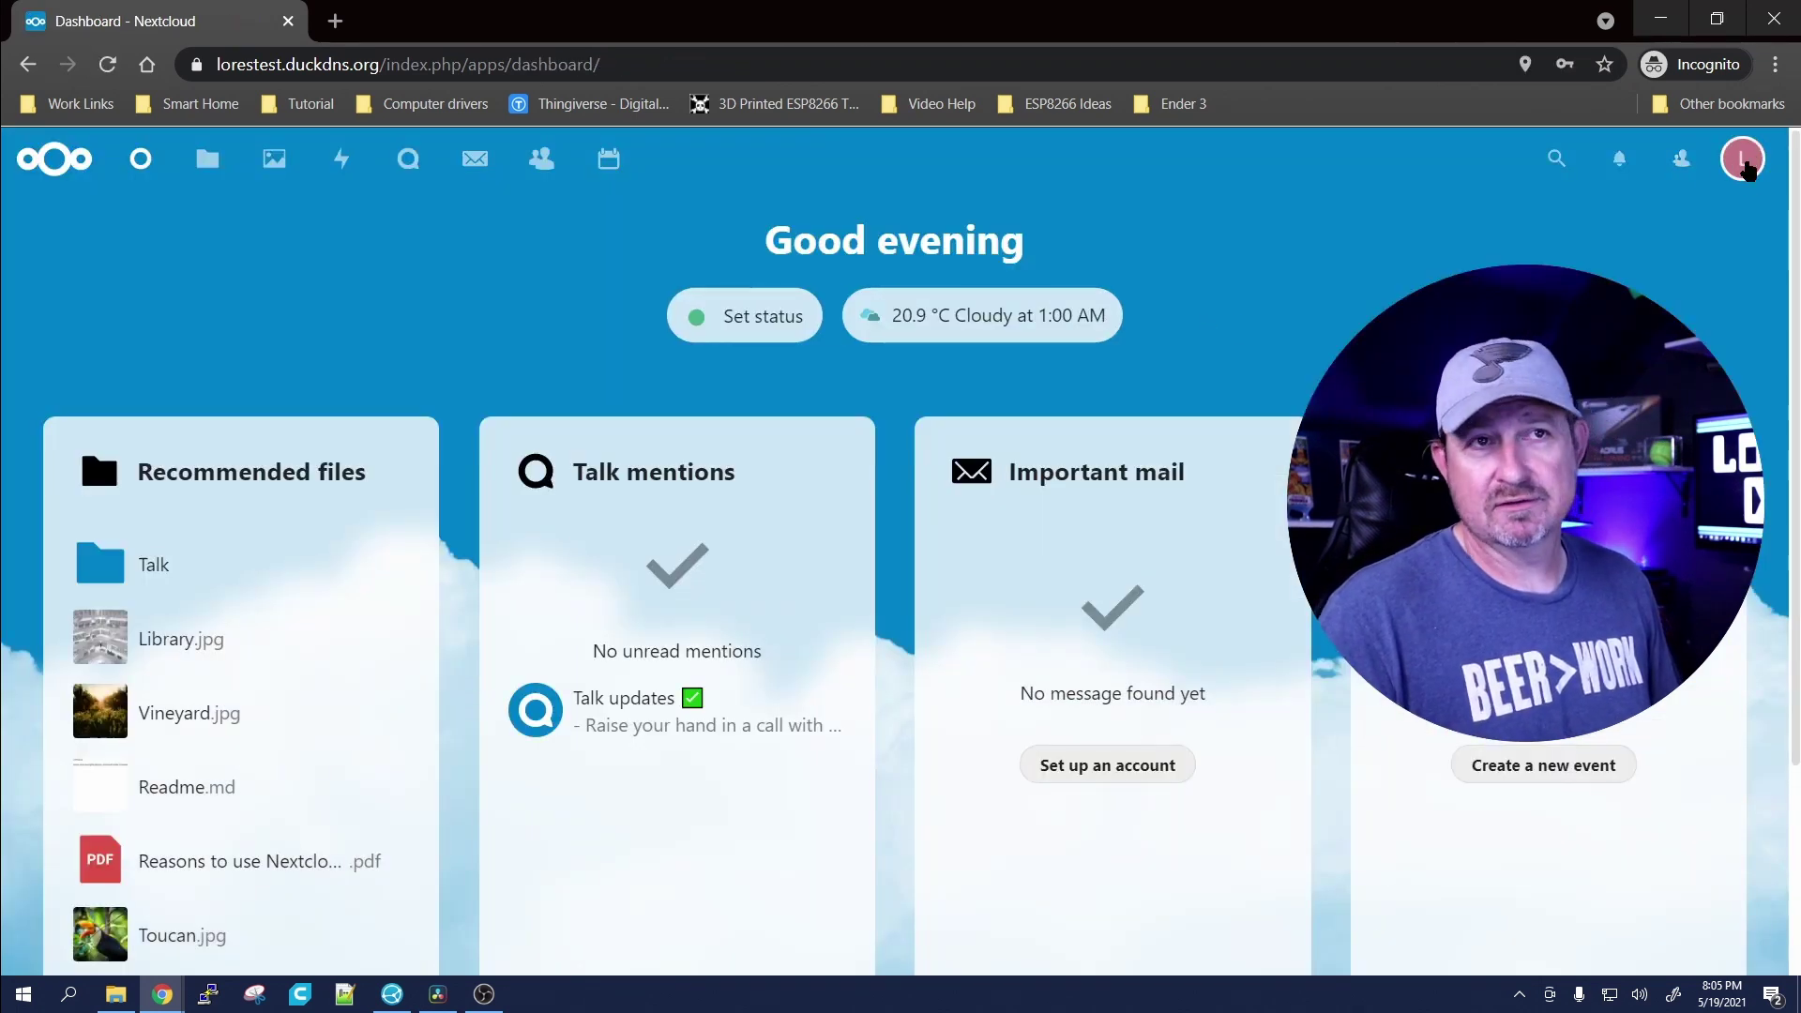
Step: On the Users settings page, add a new group named 'COVID Karens'
{"action": "left_click", "coordinate": [1744, 167]}
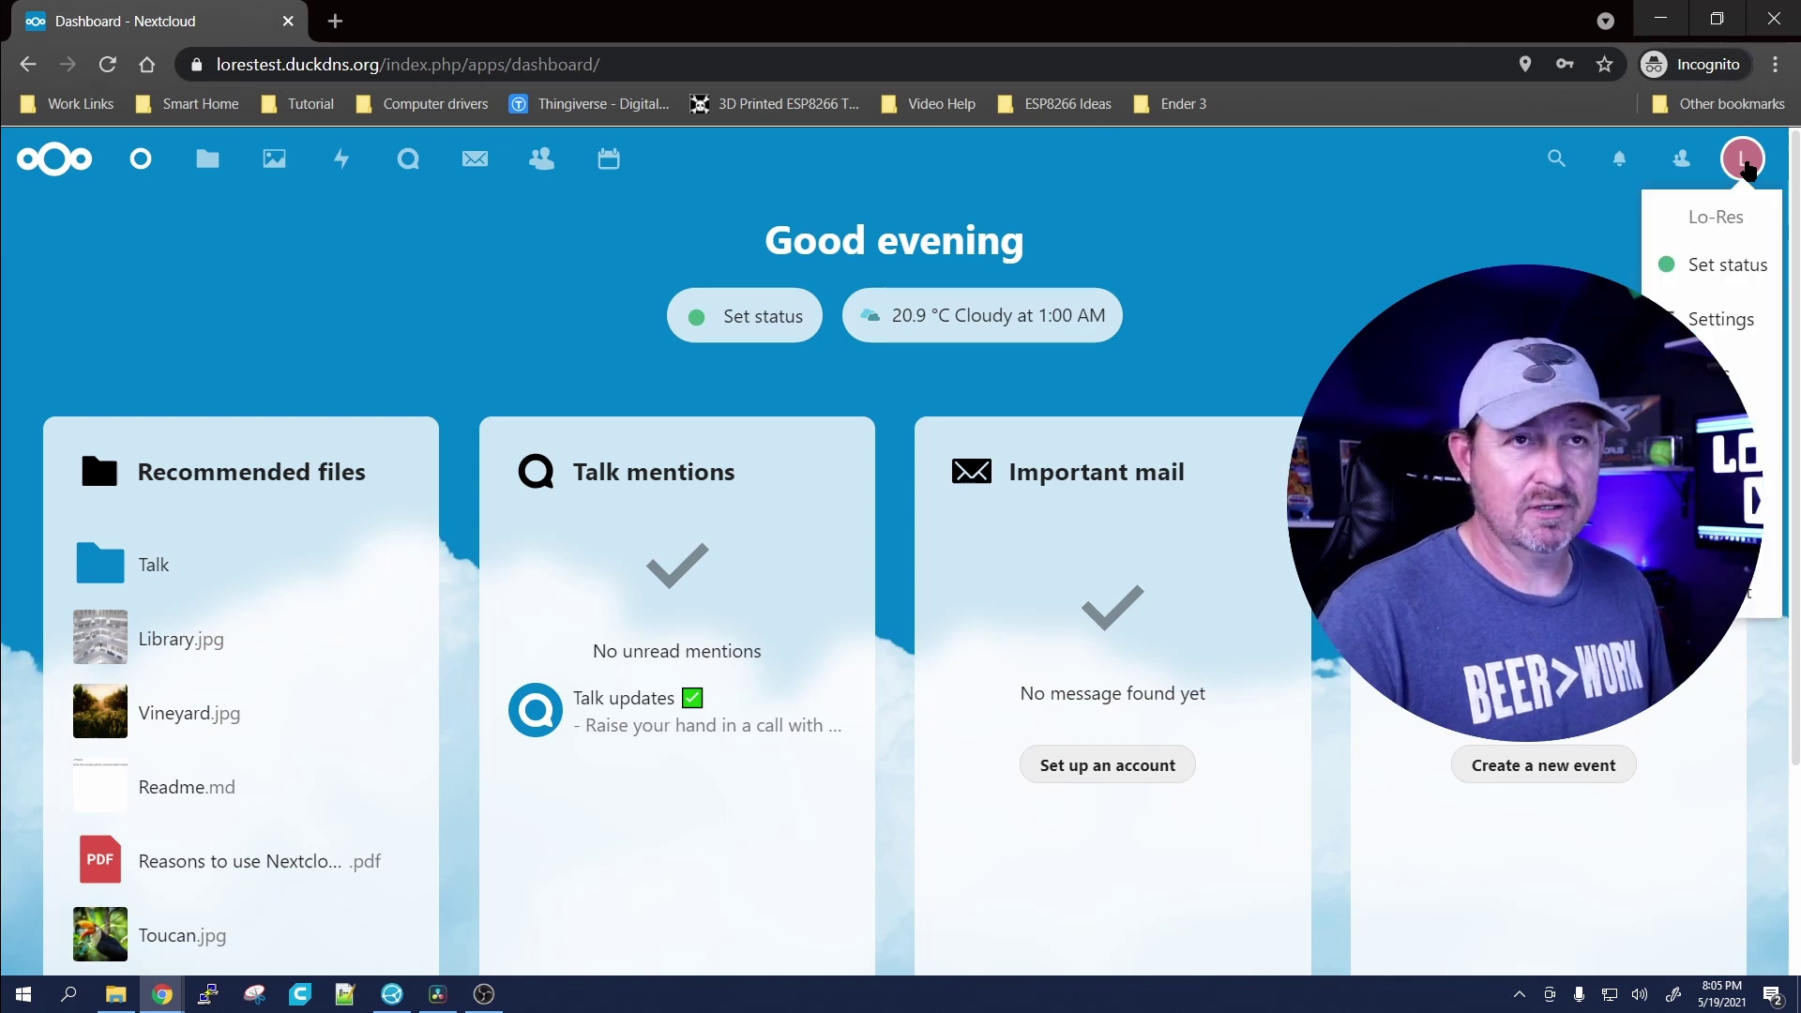
{"action": "left_click", "coordinate": [1726, 427]}
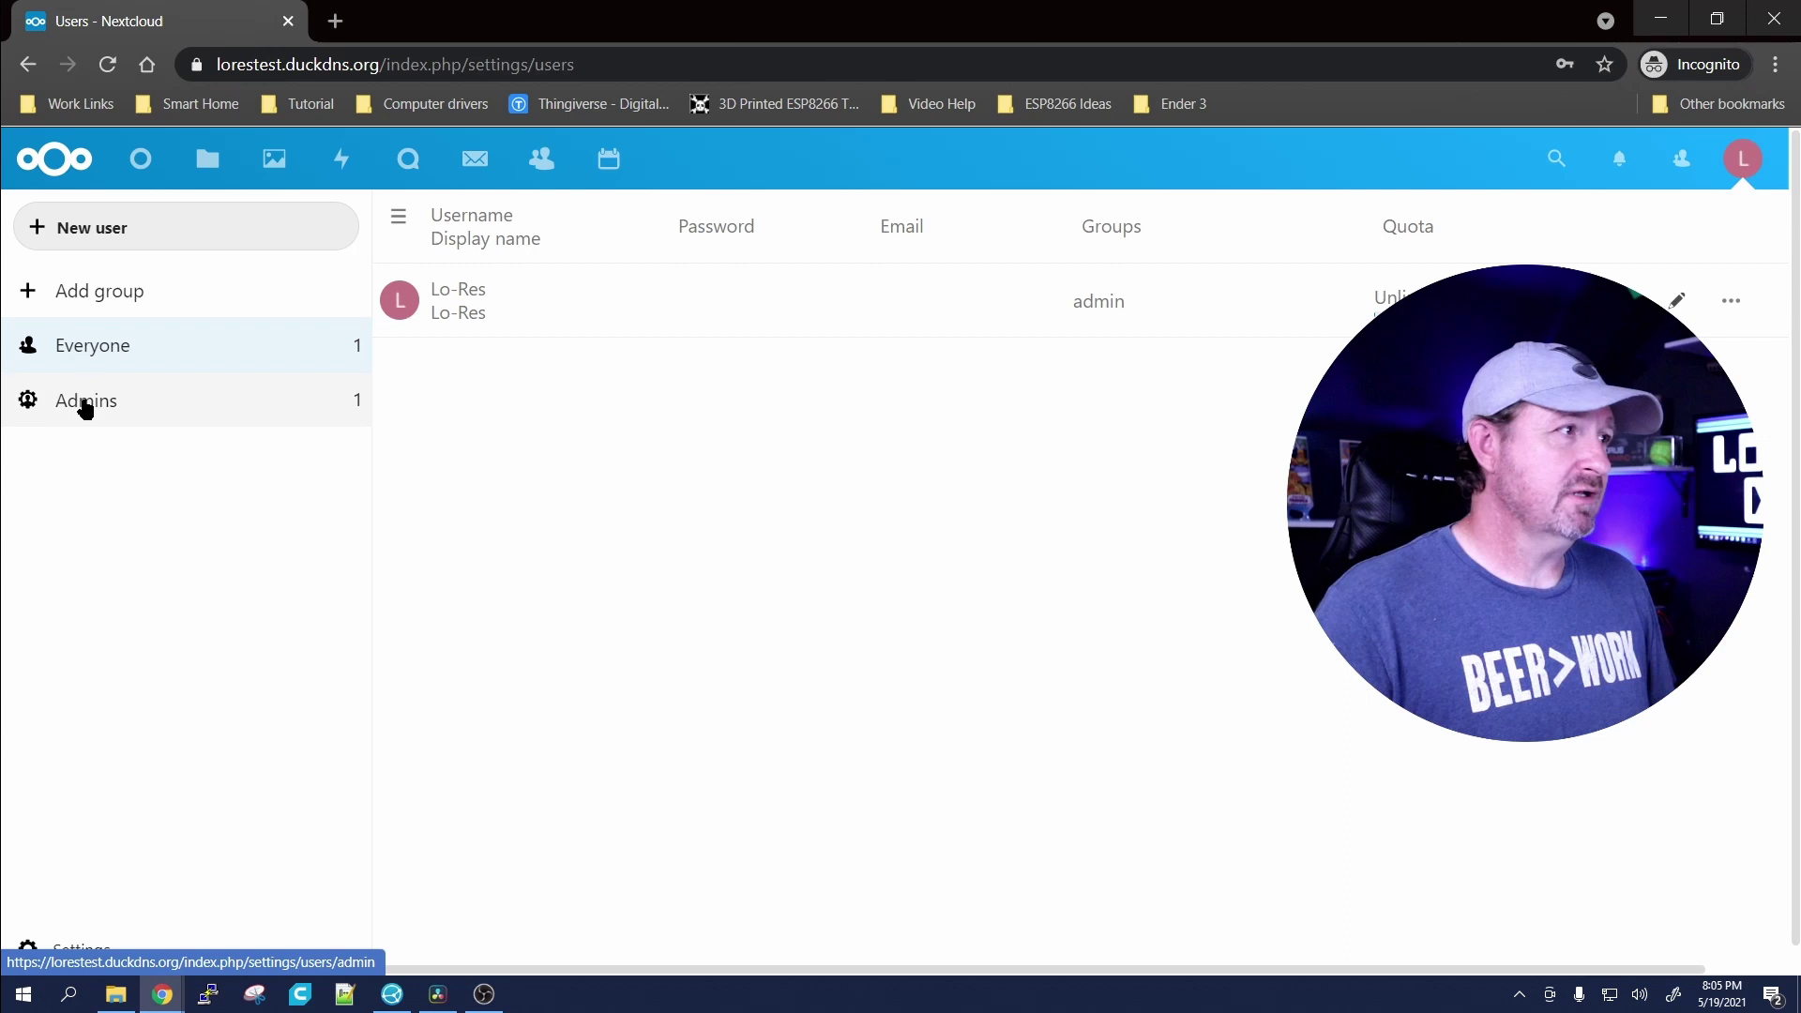
{"action": "left_click", "coordinate": [131, 298]}
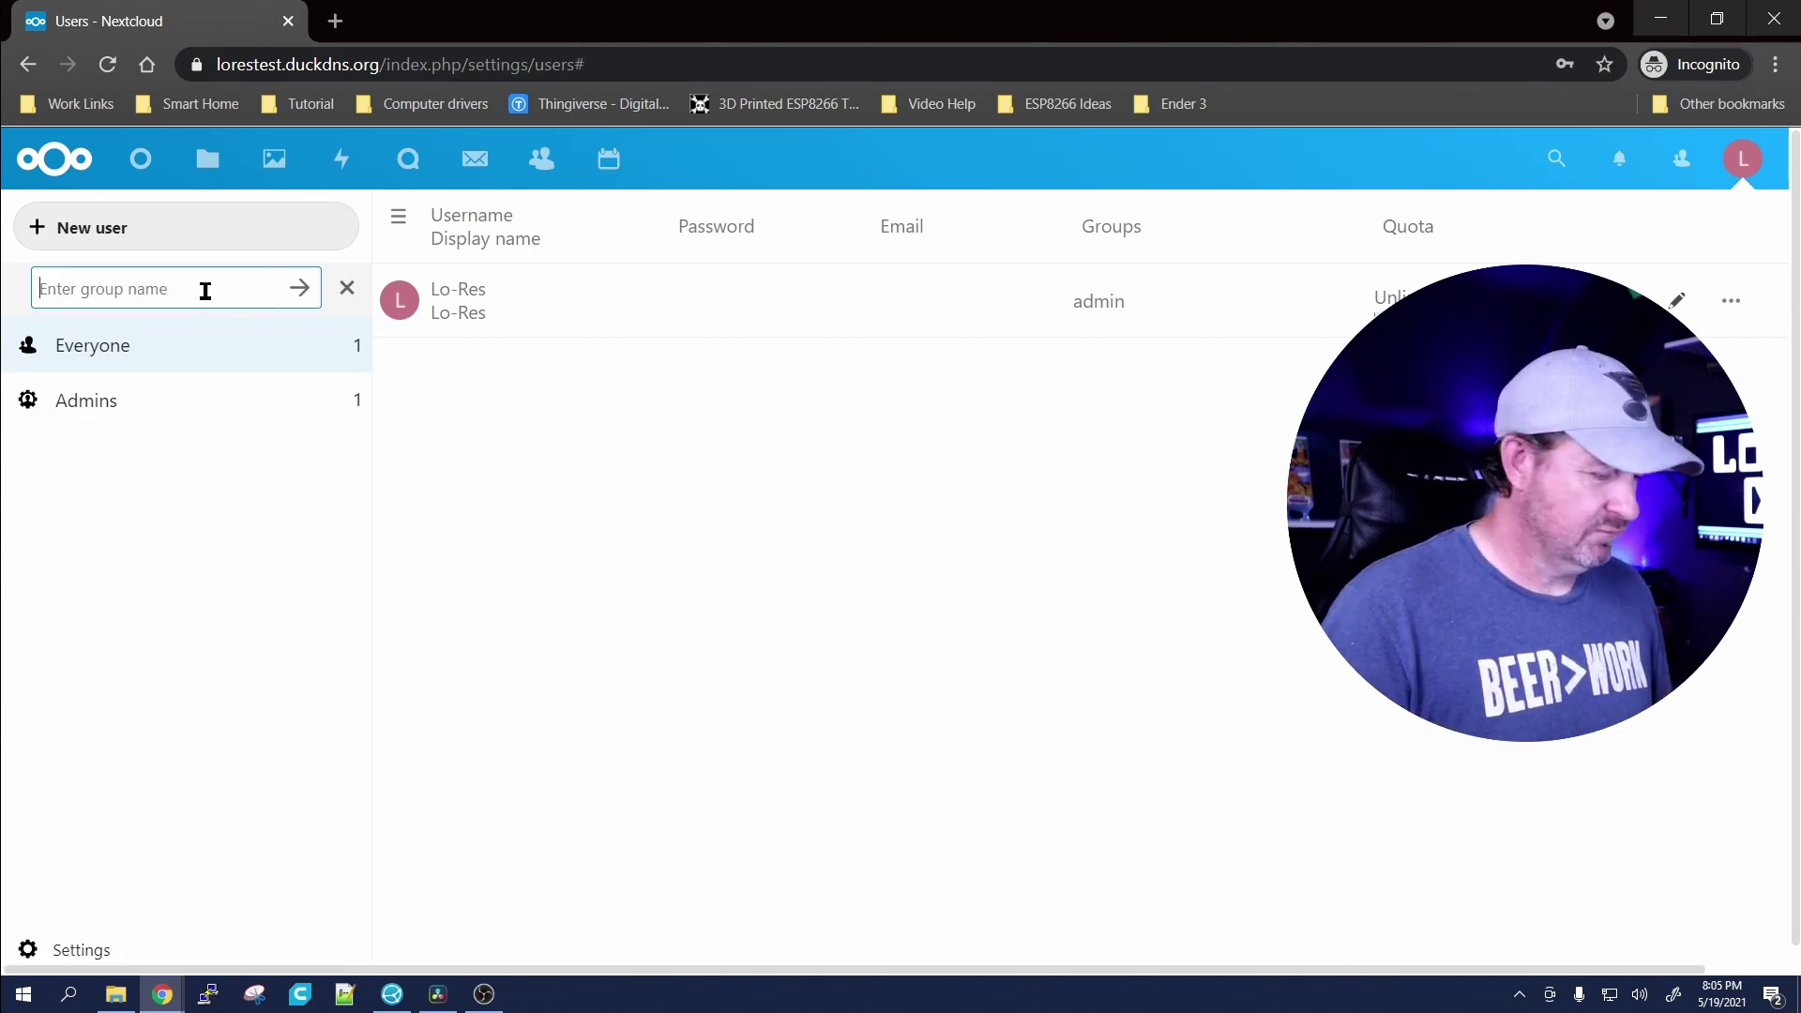
{"action": "type", "text": "COVIS"}
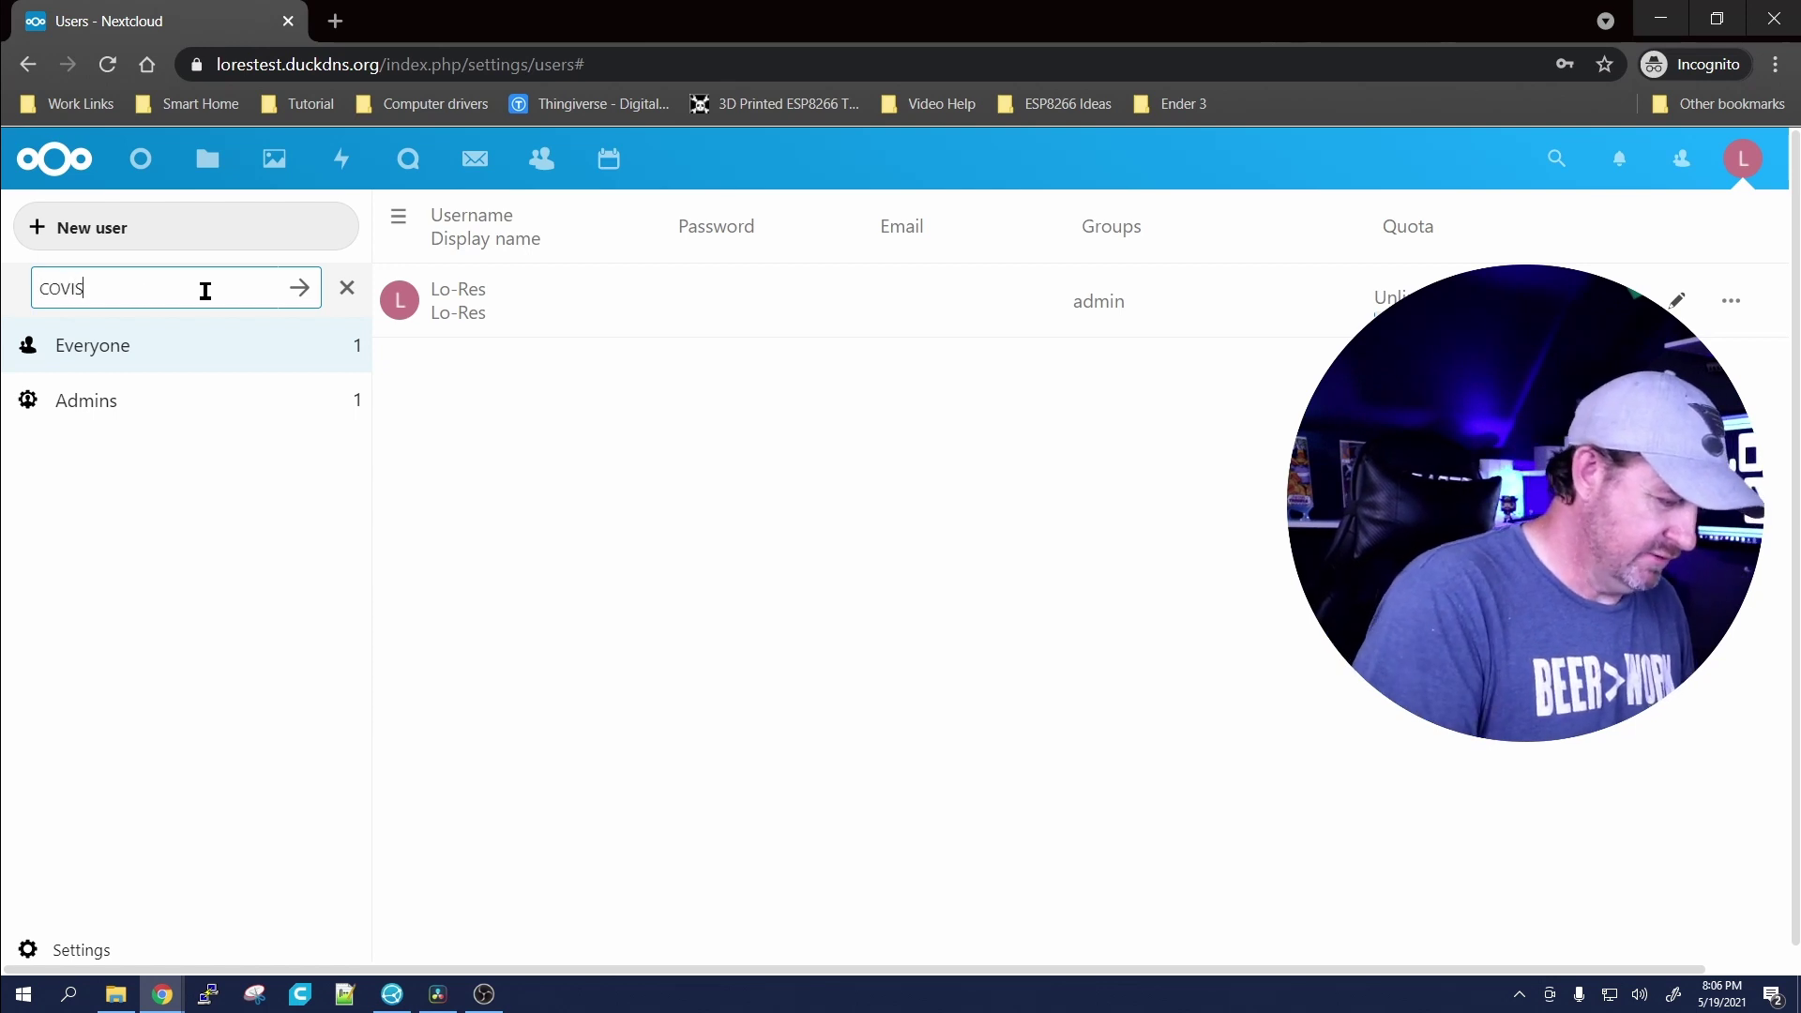
{"action": "key", "text": "BackSpace"}
{"action": "type", "text": "D "}
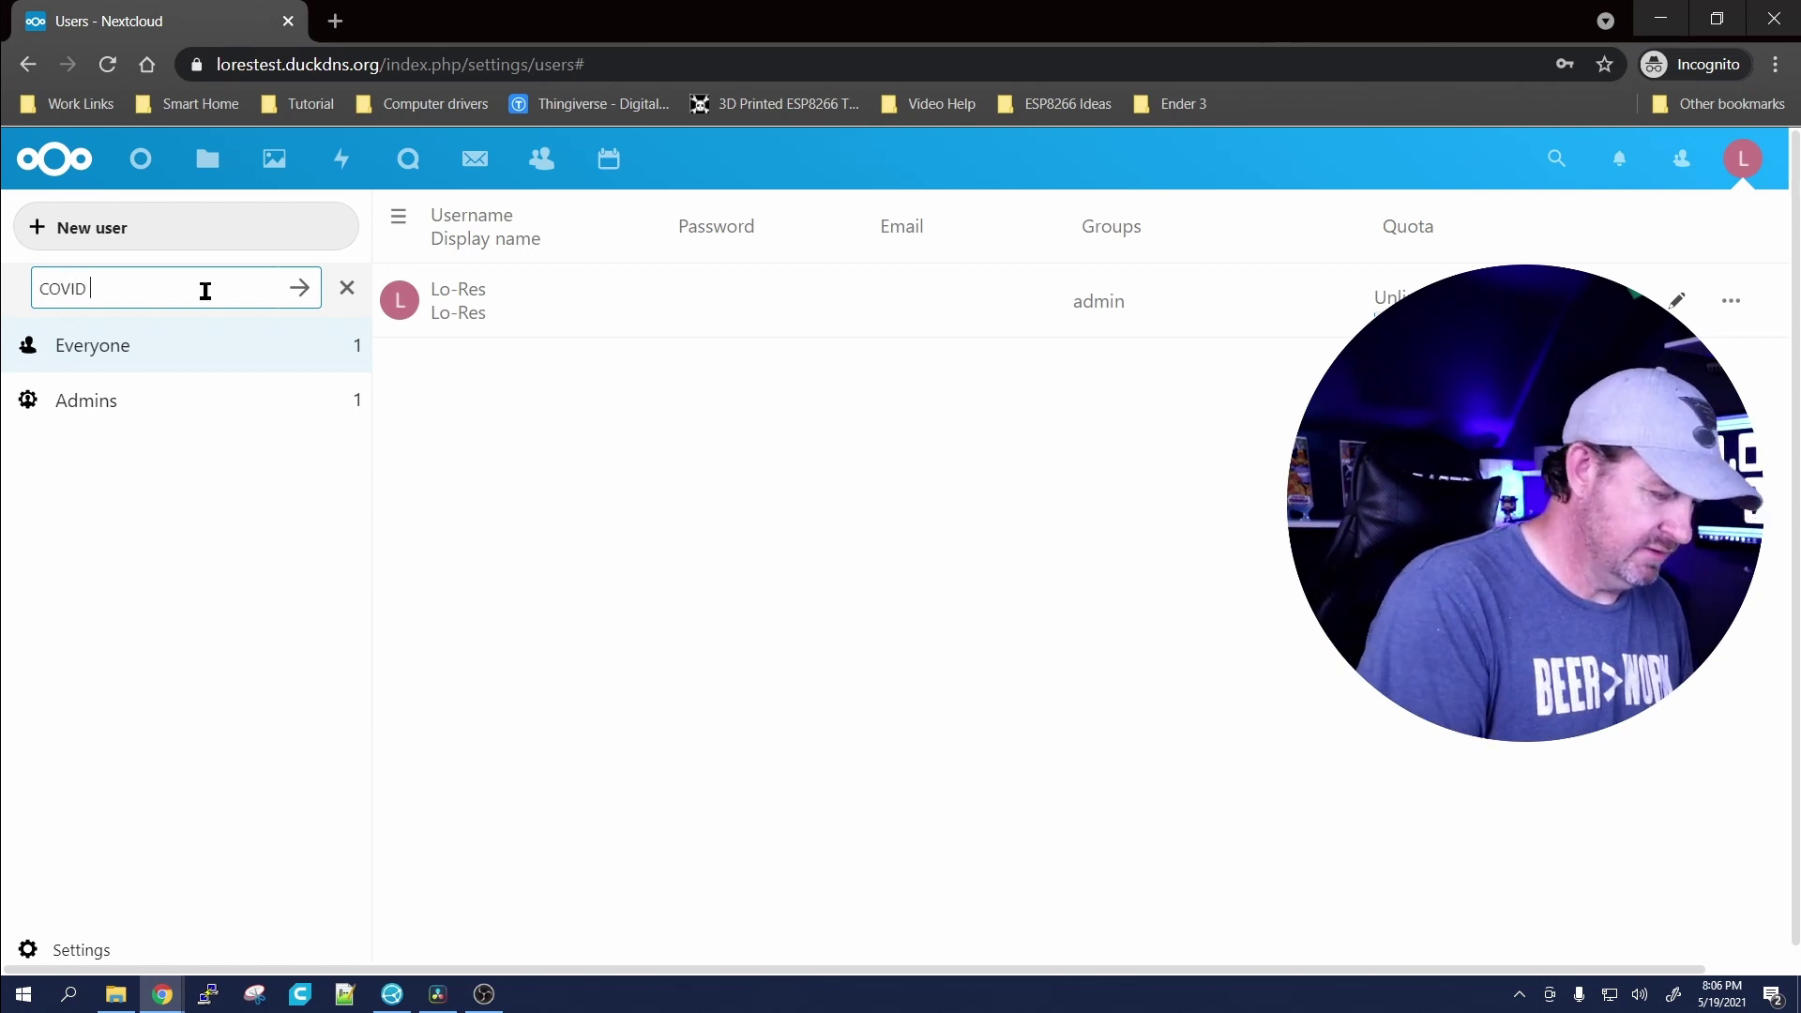
{"action": "type", "text": "Karens"}
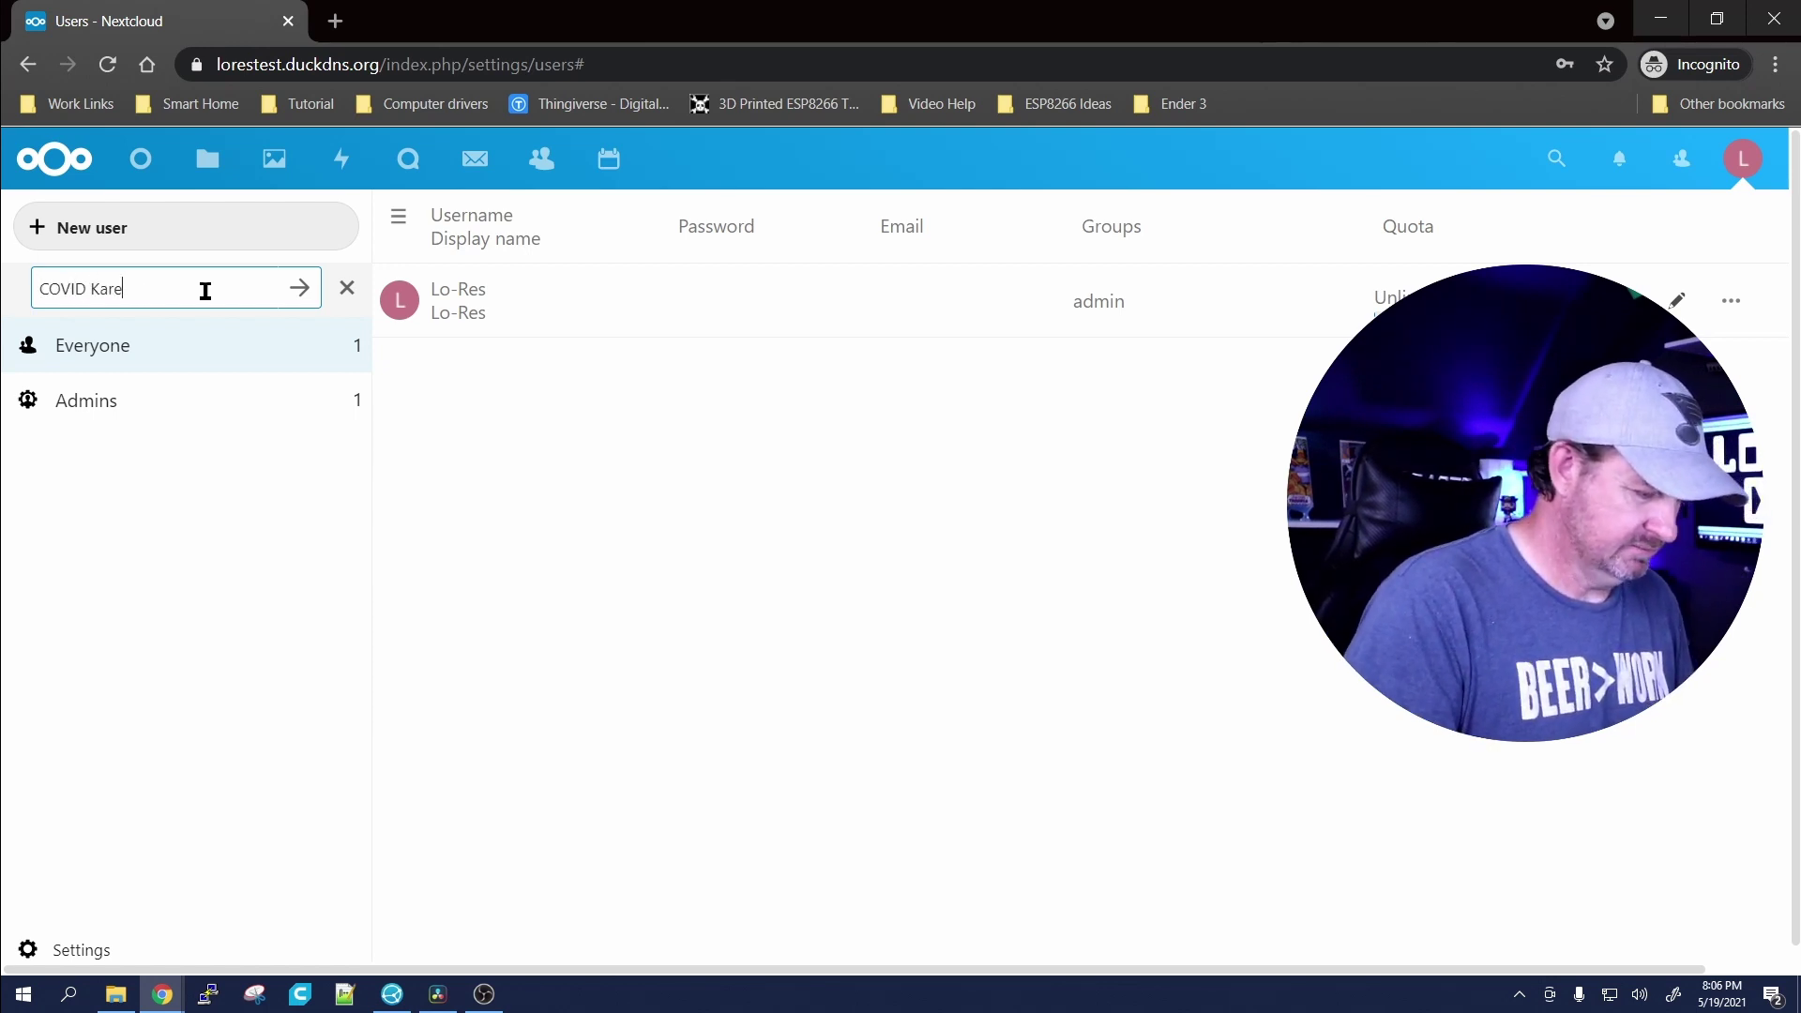
{"action": "key", "text": "Return"}
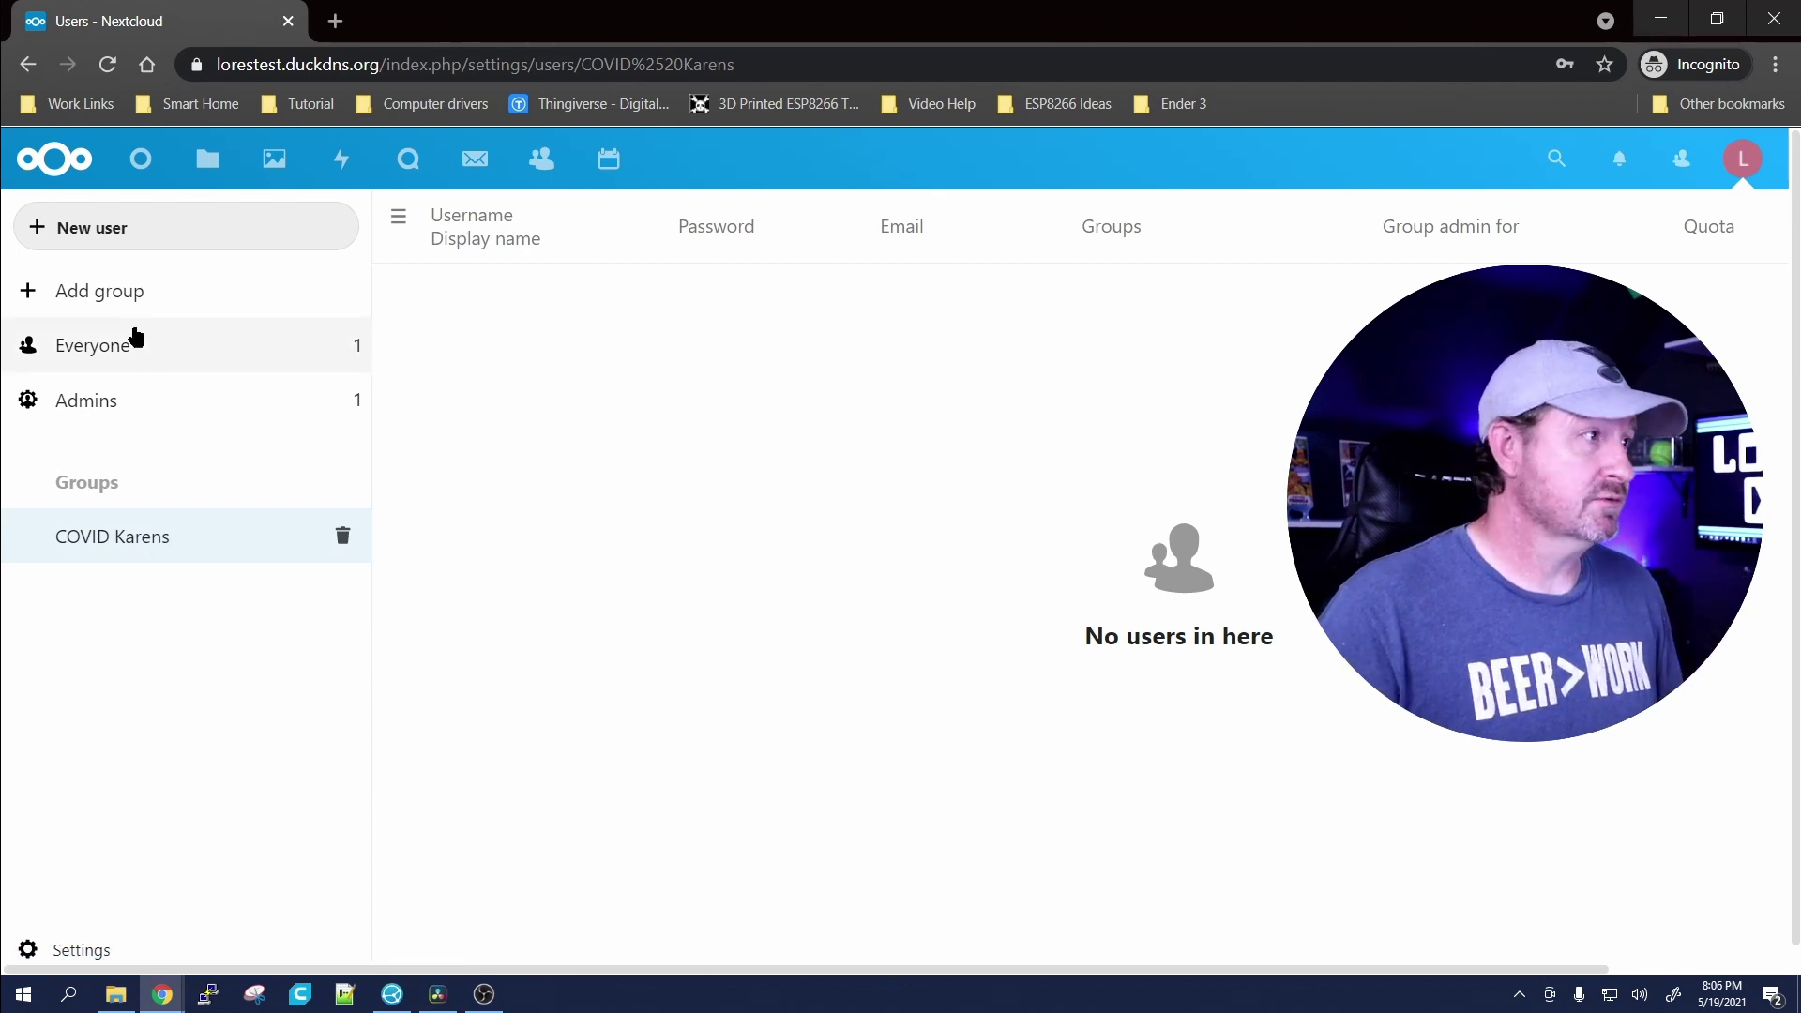
Step: Add the admin account to the COVID Karens group and view its single member
{"action": "left_click", "coordinate": [100, 350]}
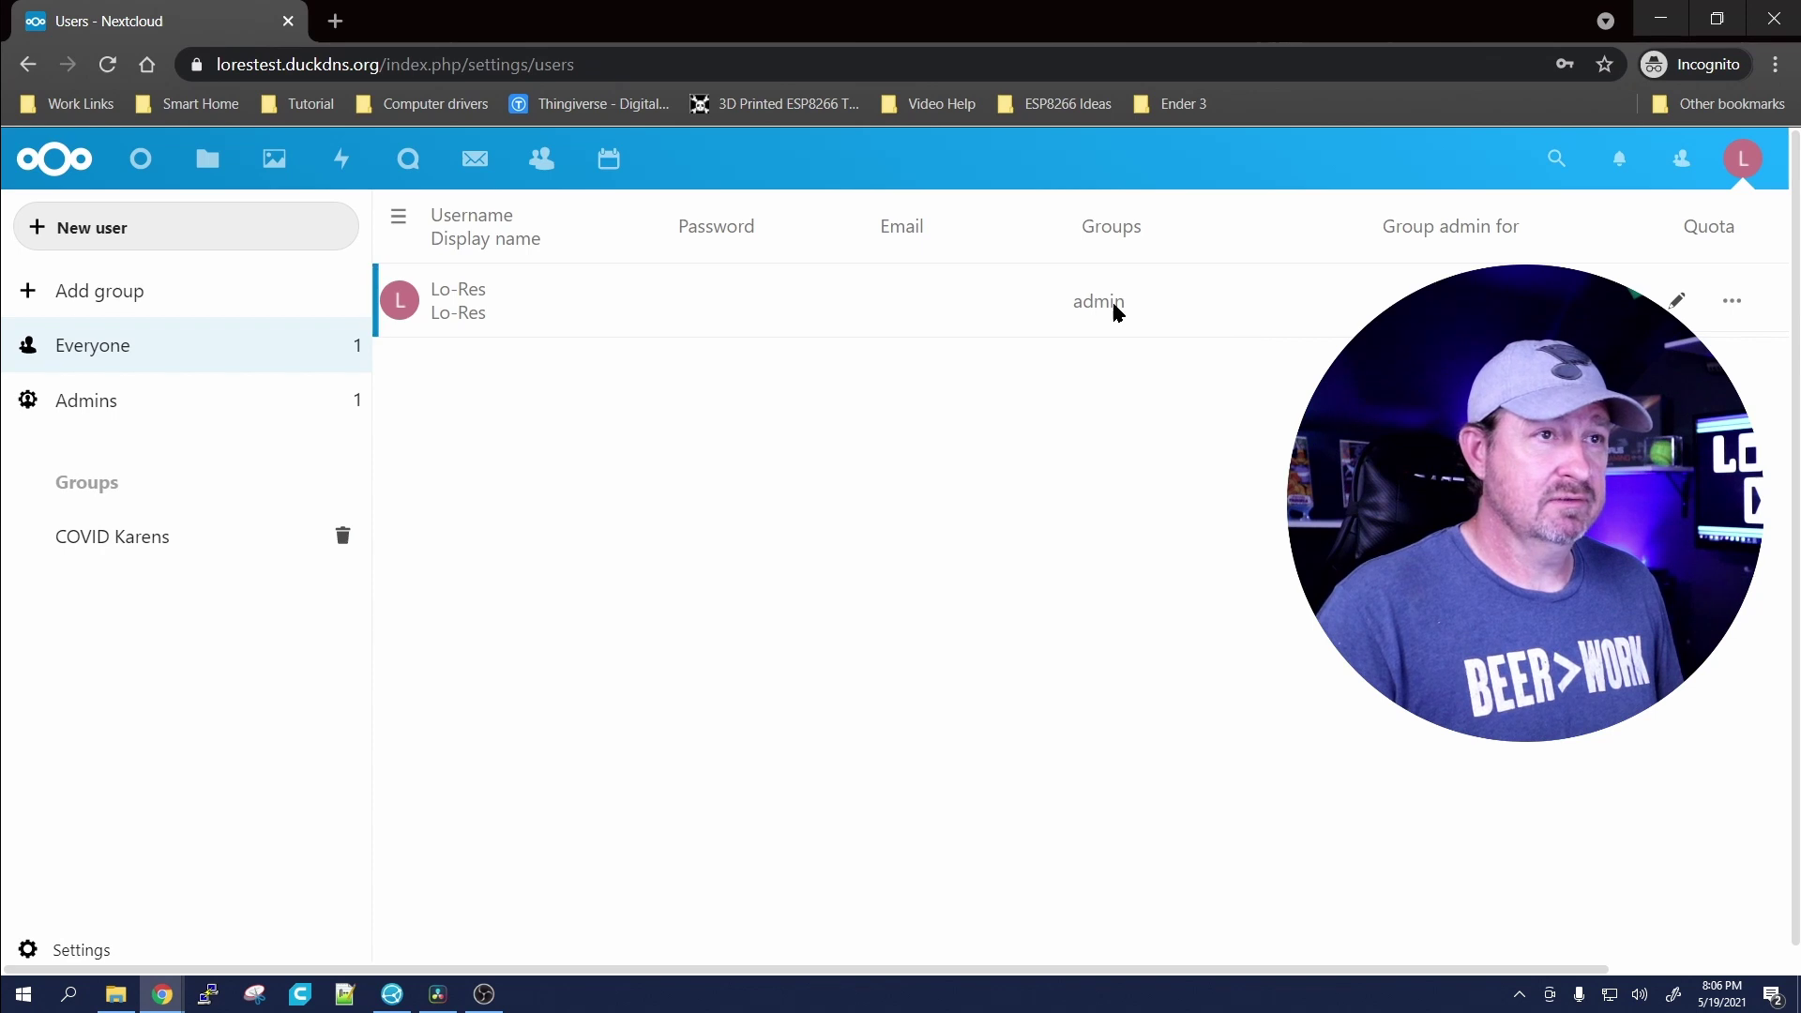
{"action": "left_click", "coordinate": [1676, 300]}
{"action": "left_click", "coordinate": [1262, 313]}
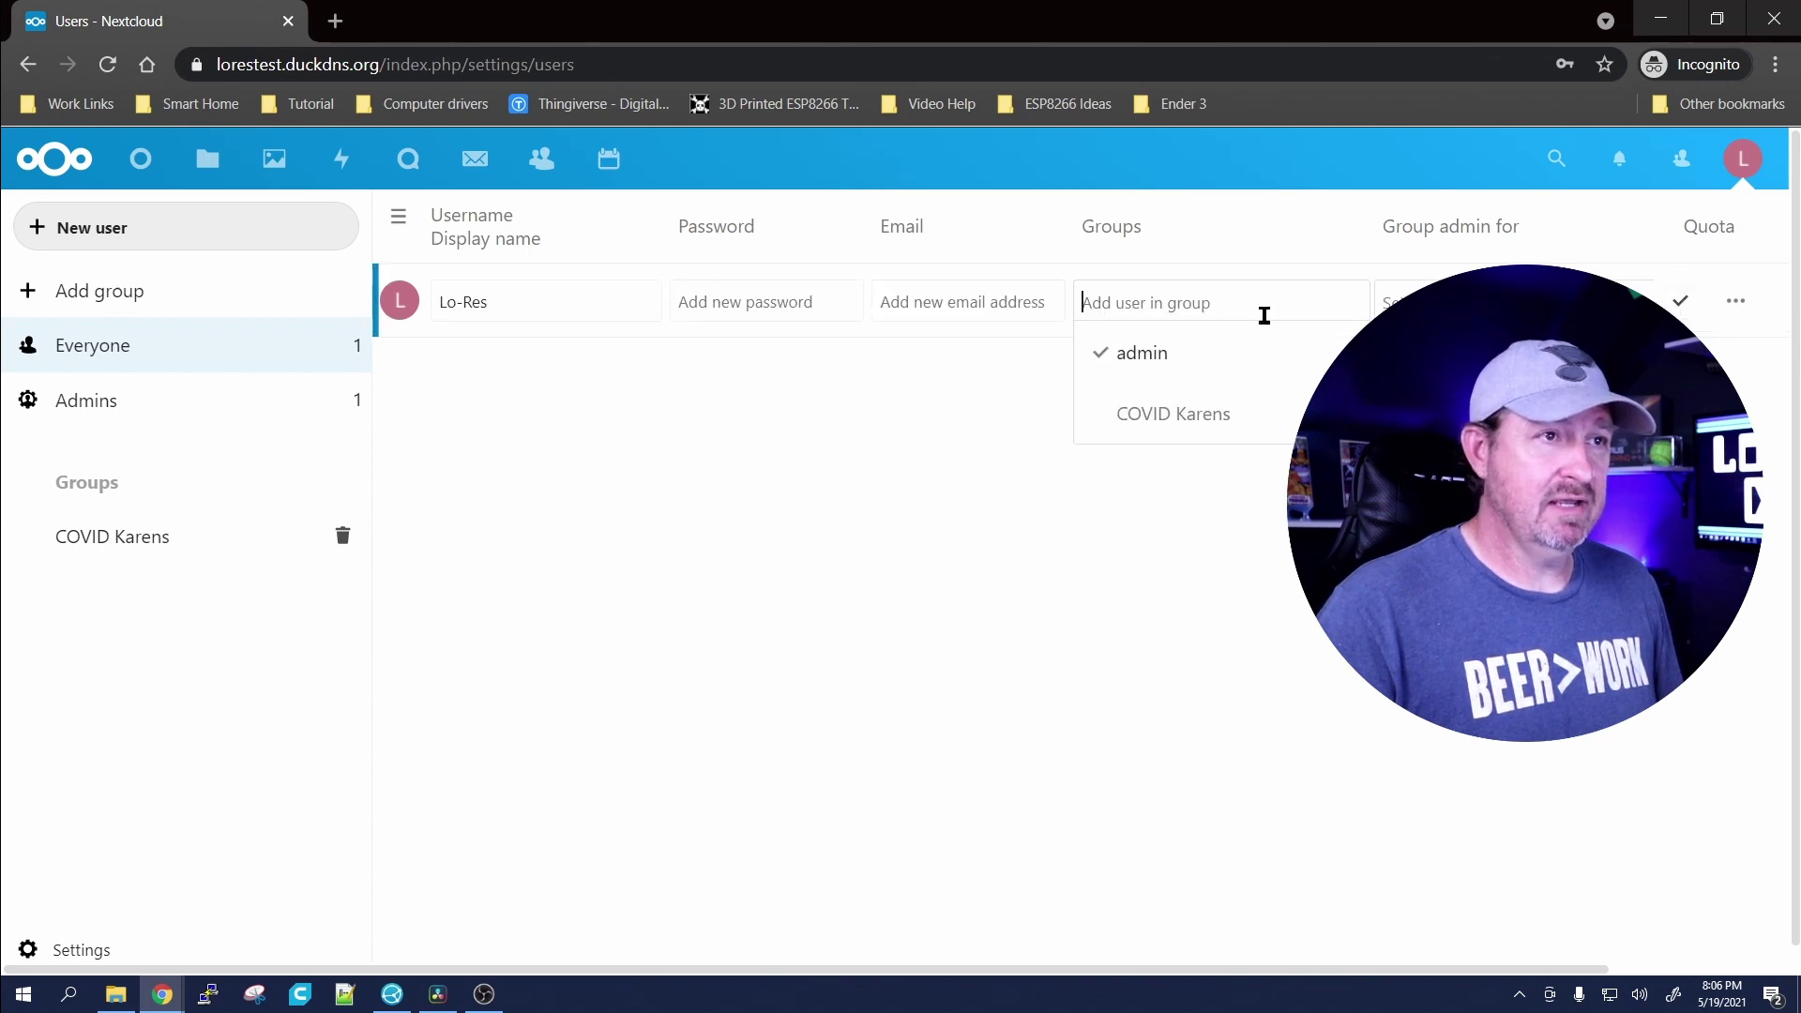
{"action": "left_click", "coordinate": [1178, 413]}
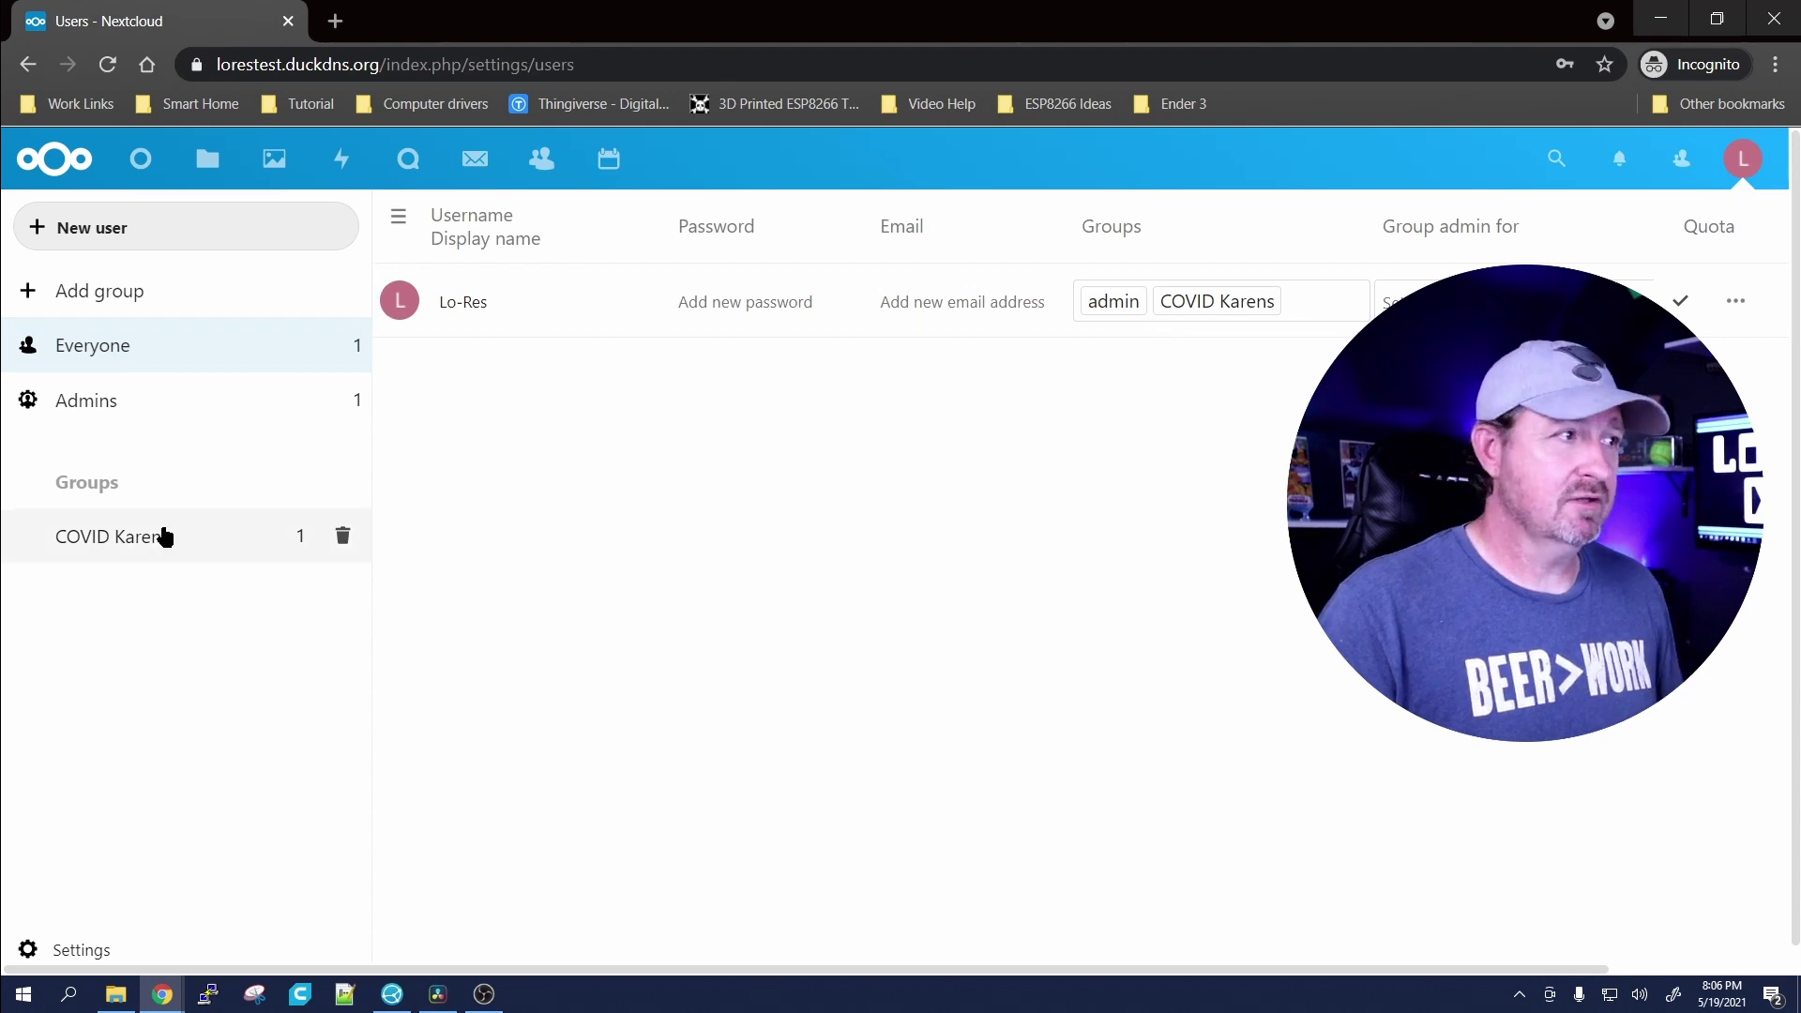
{"action": "left_click", "coordinate": [165, 536]}
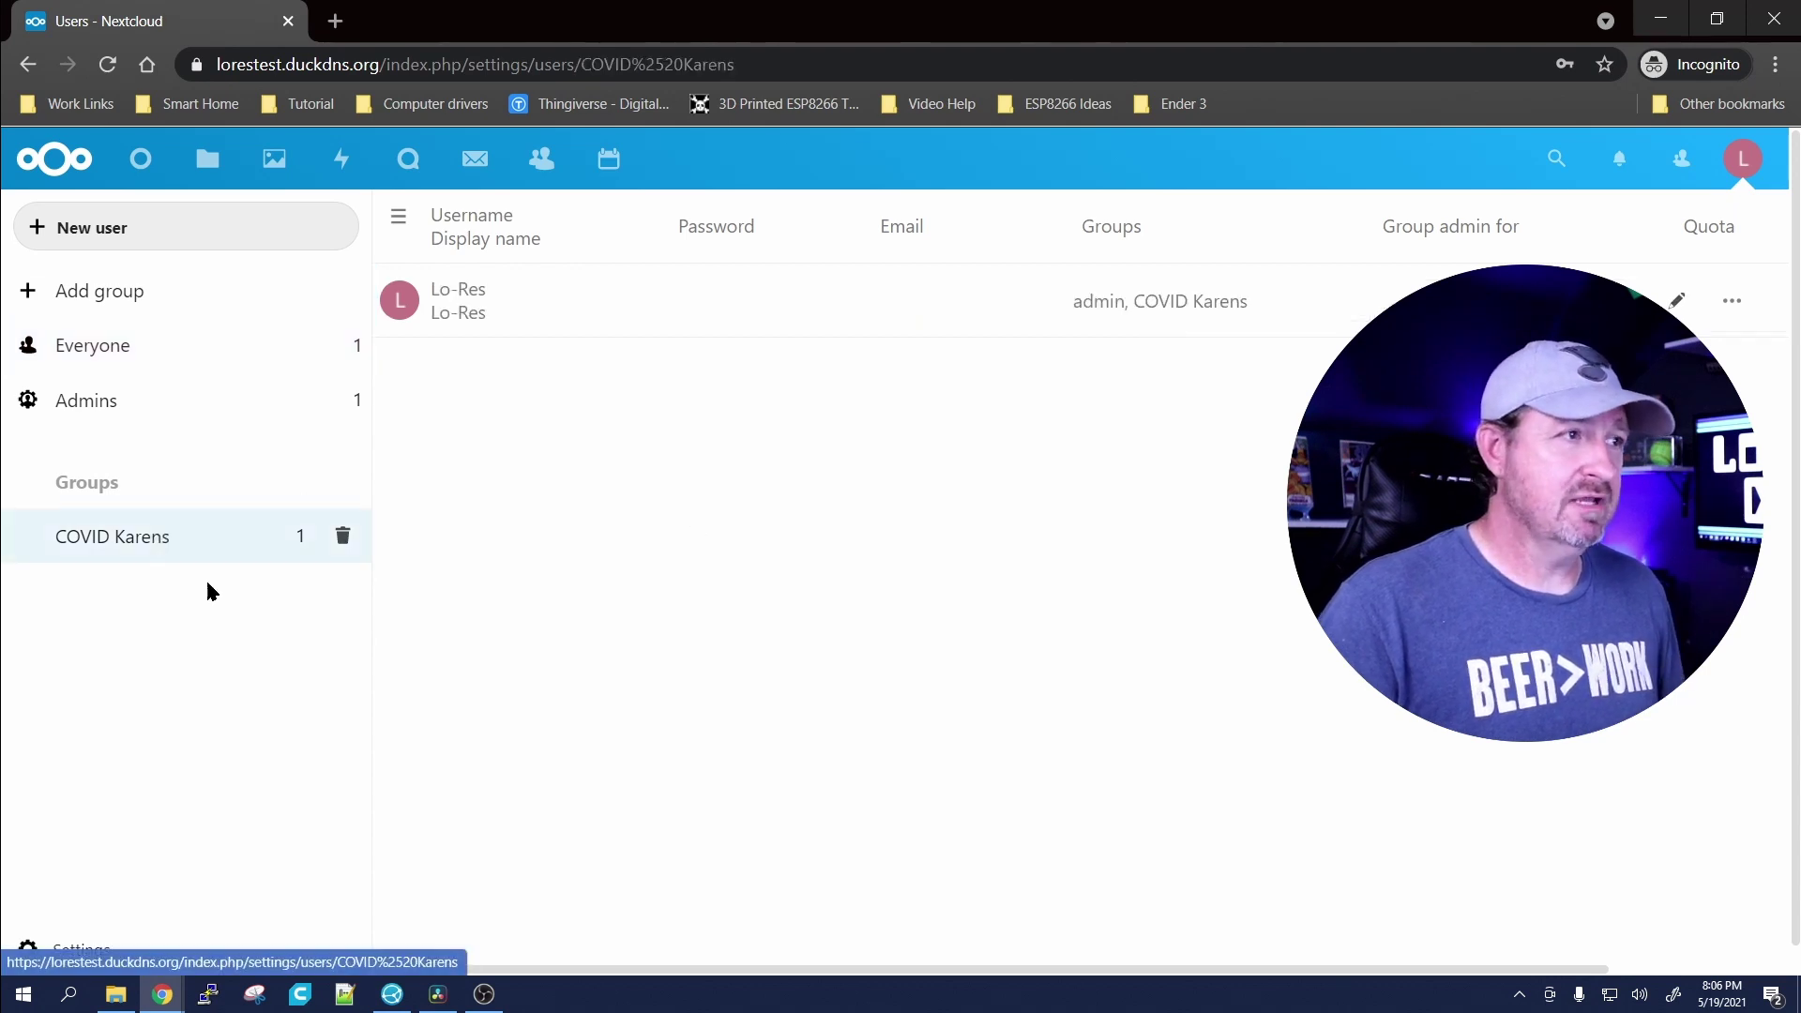
{"action": "left_click", "coordinate": [146, 292]}
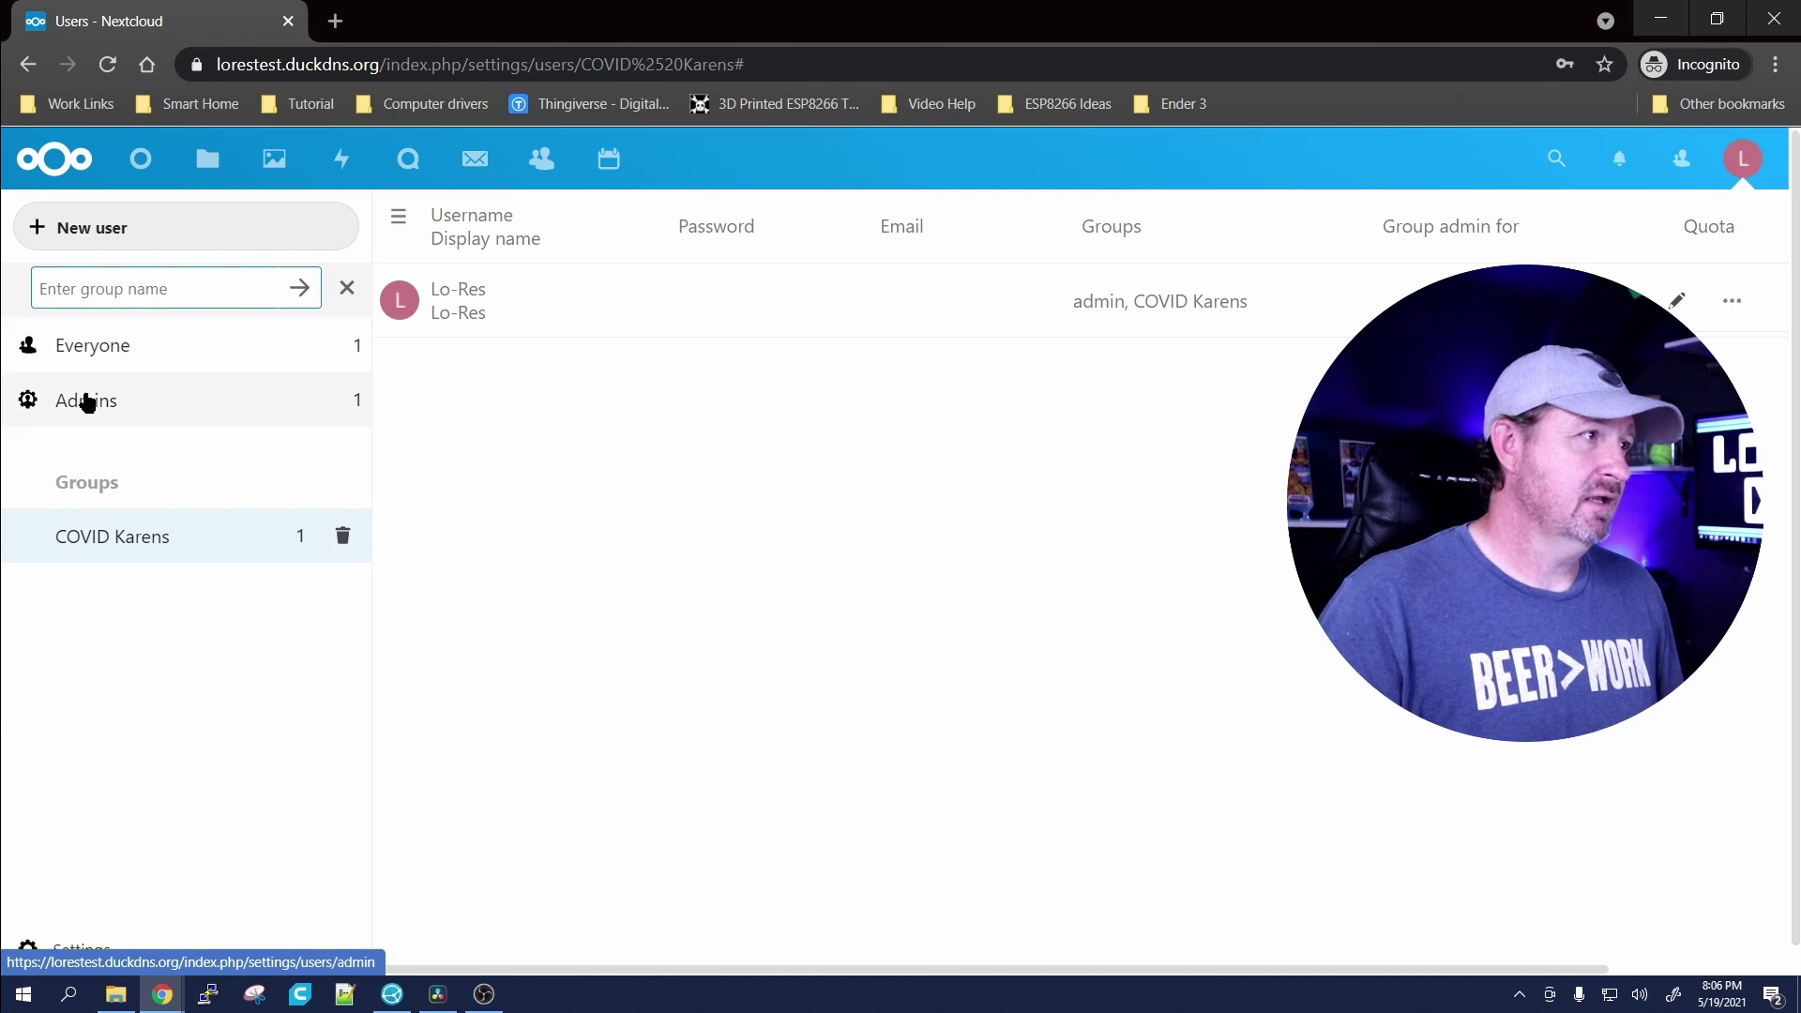
Step: Create user 'Krog' with a password and no email in the COVID Karens group
{"action": "left_click", "coordinate": [644, 485]}
{"action": "left_click", "coordinate": [177, 241]}
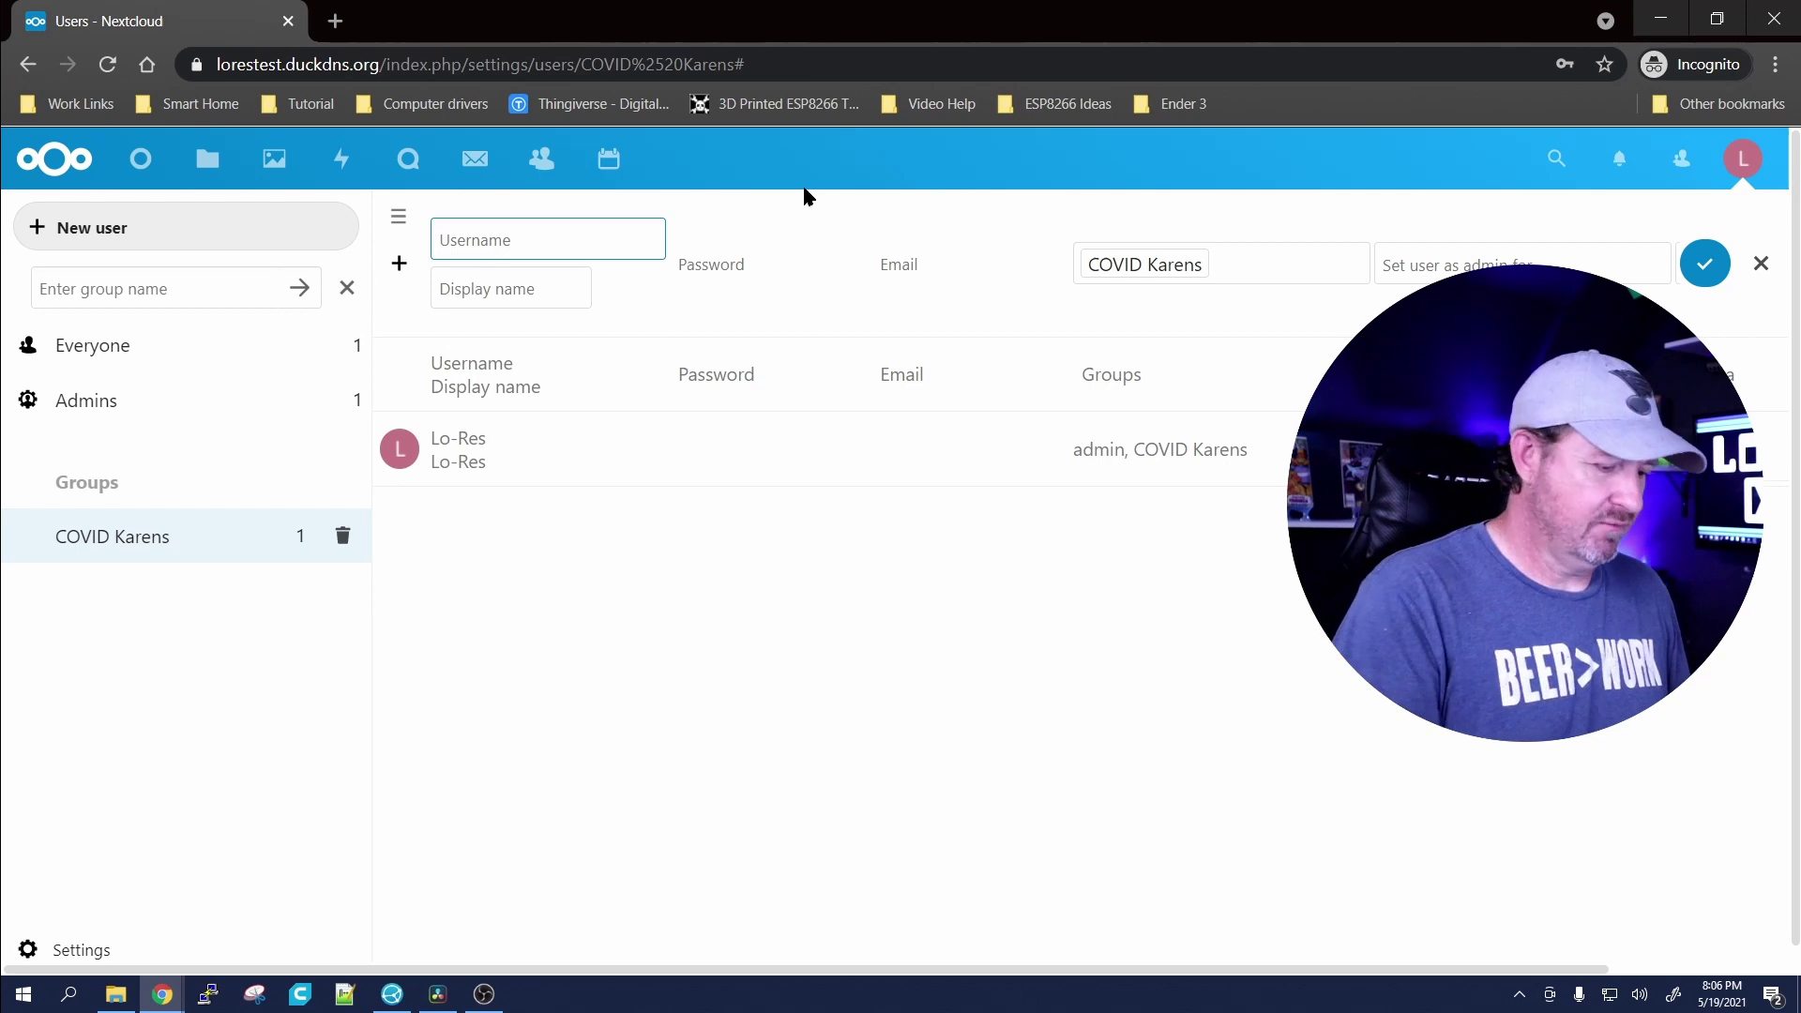
{"action": "type", "text": "Krog"}
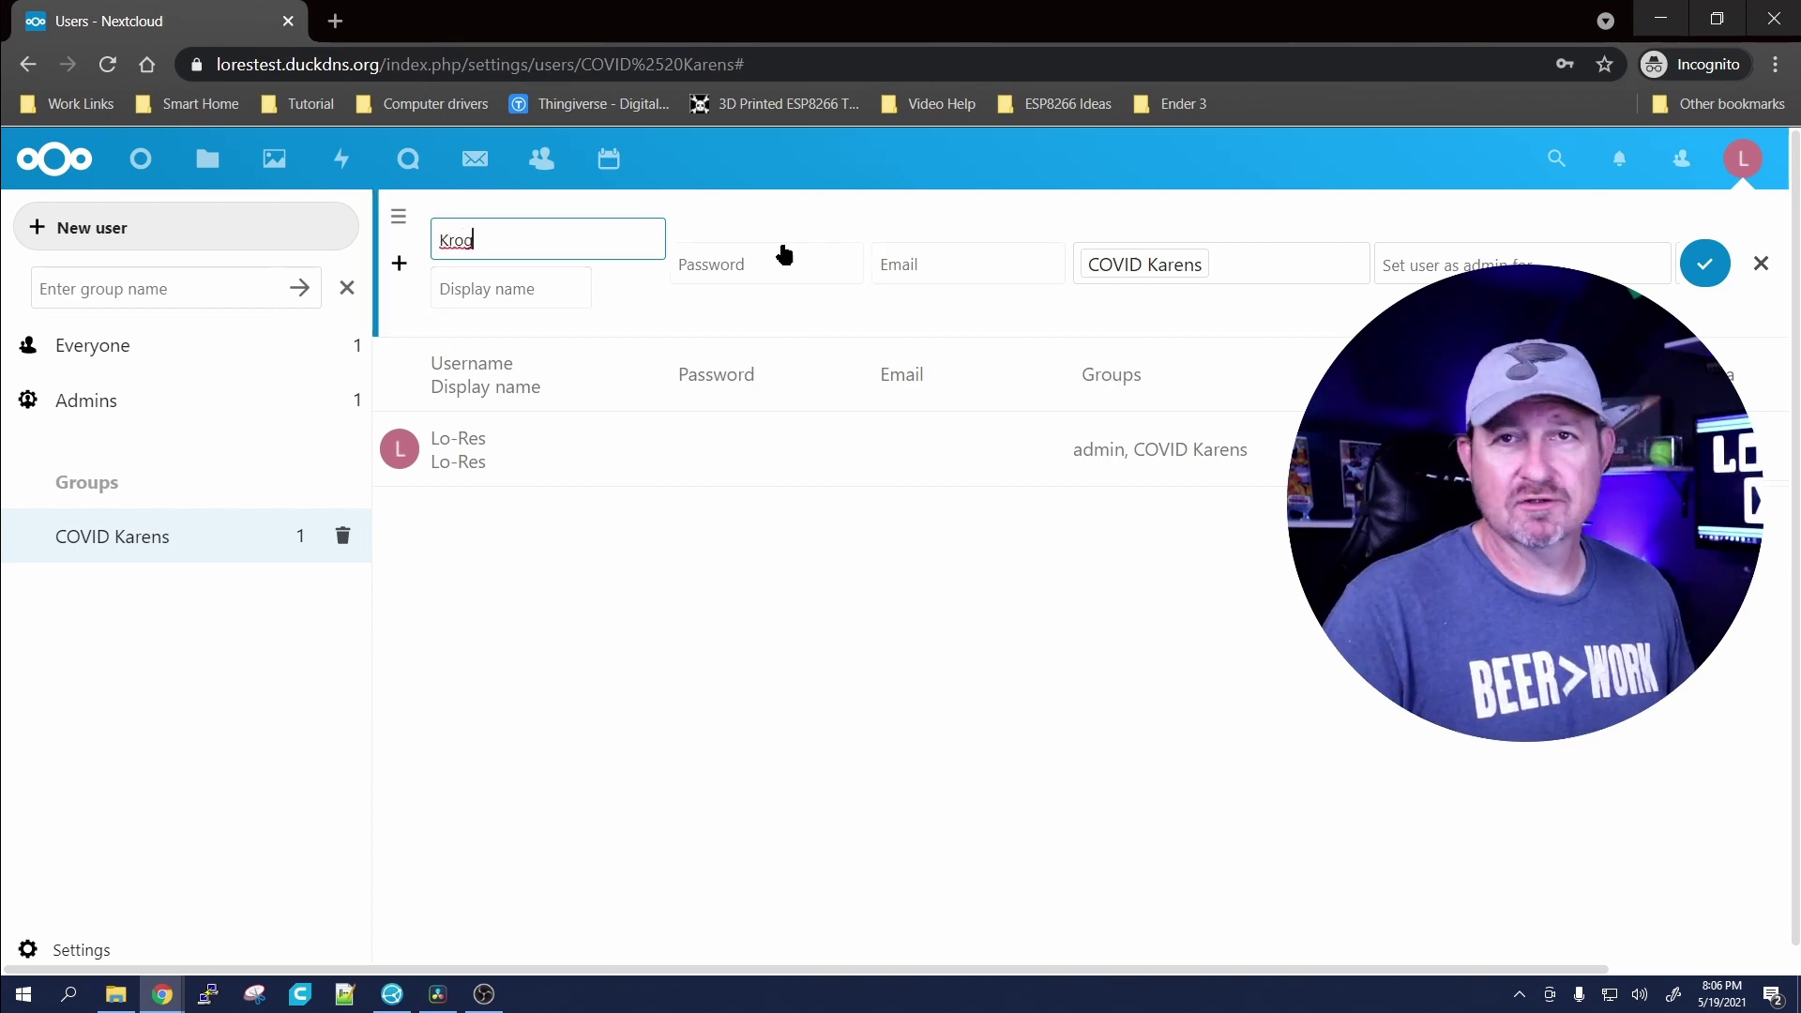
{"action": "left_click", "coordinate": [724, 272]}
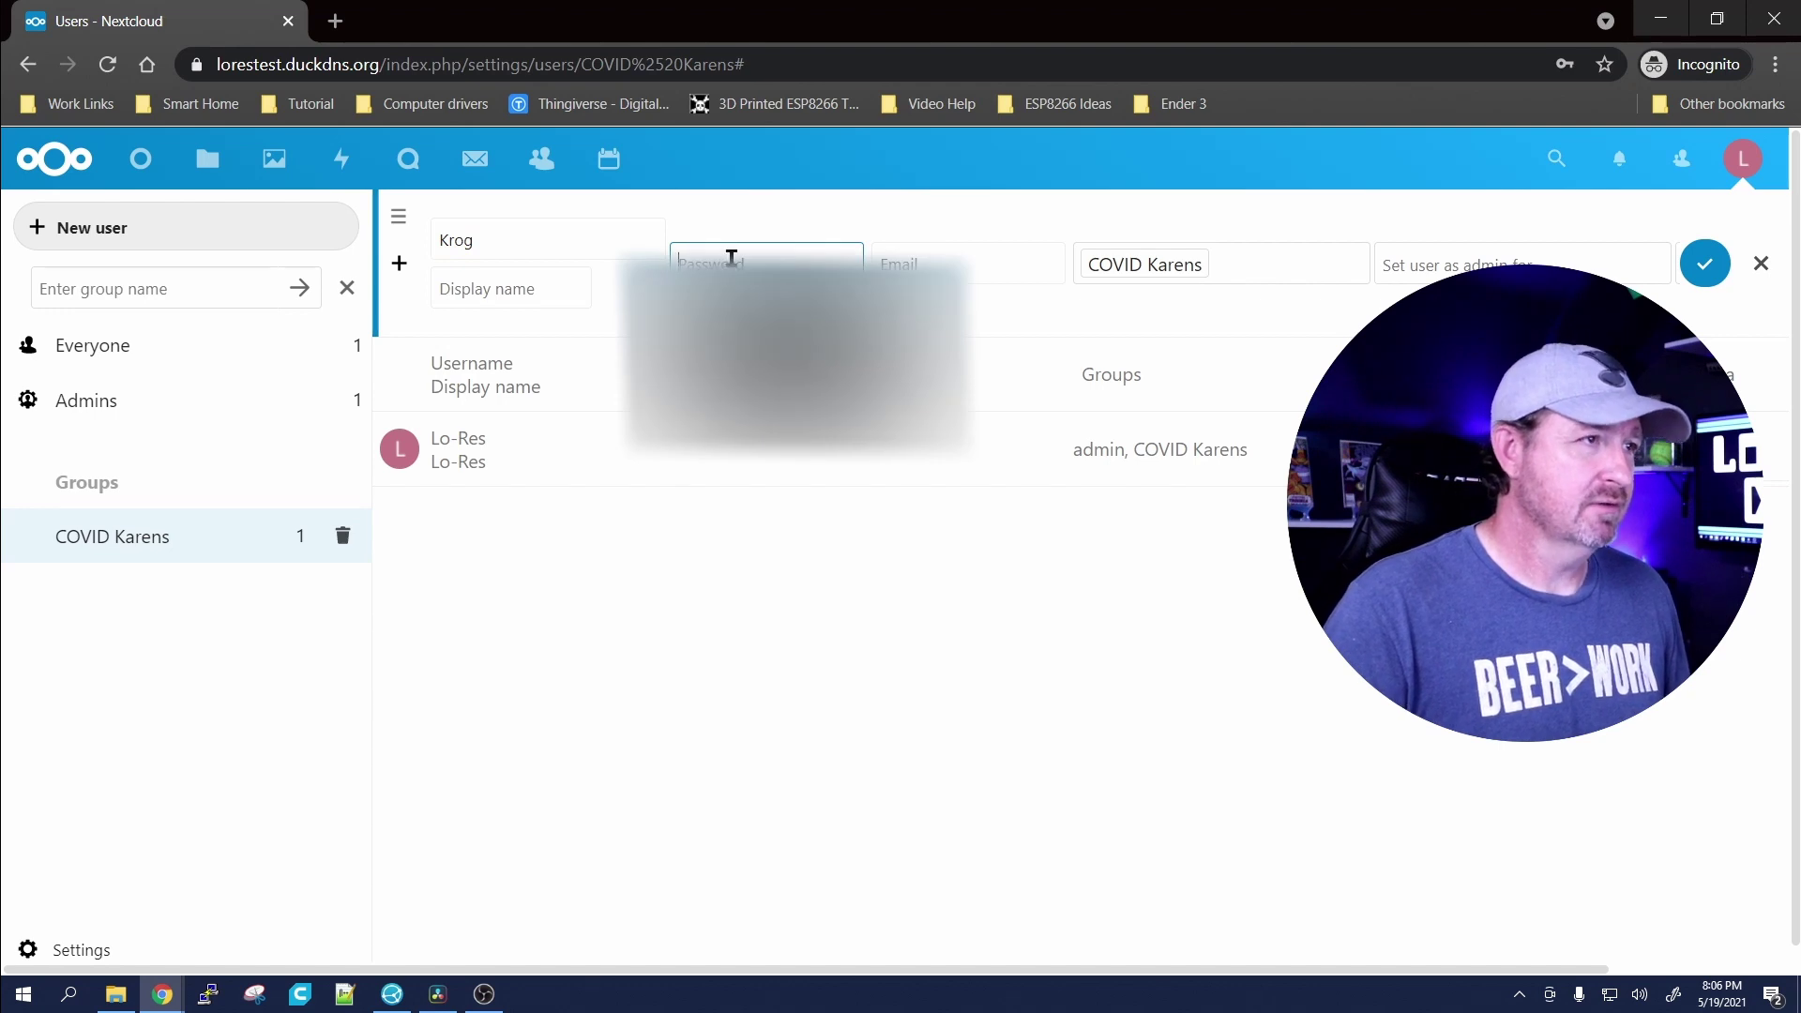
{"action": "type", "text": "p"}
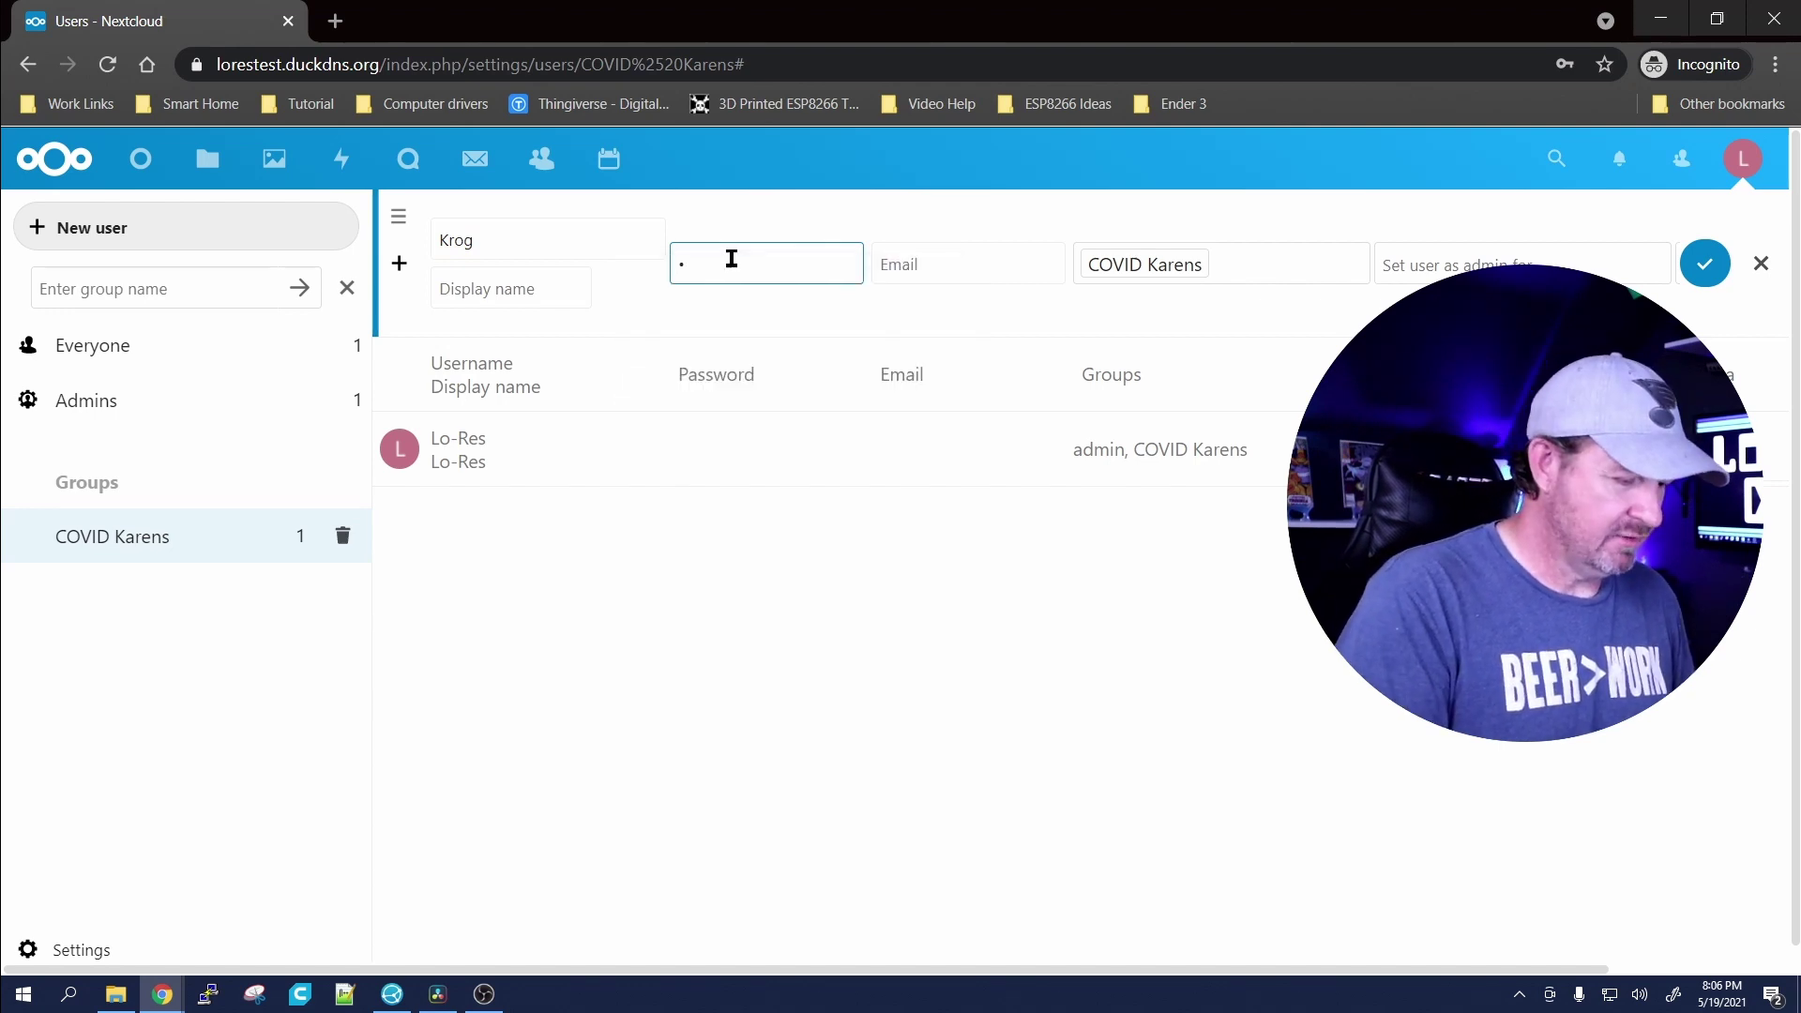
{"action": "type", "text": "asswo"}
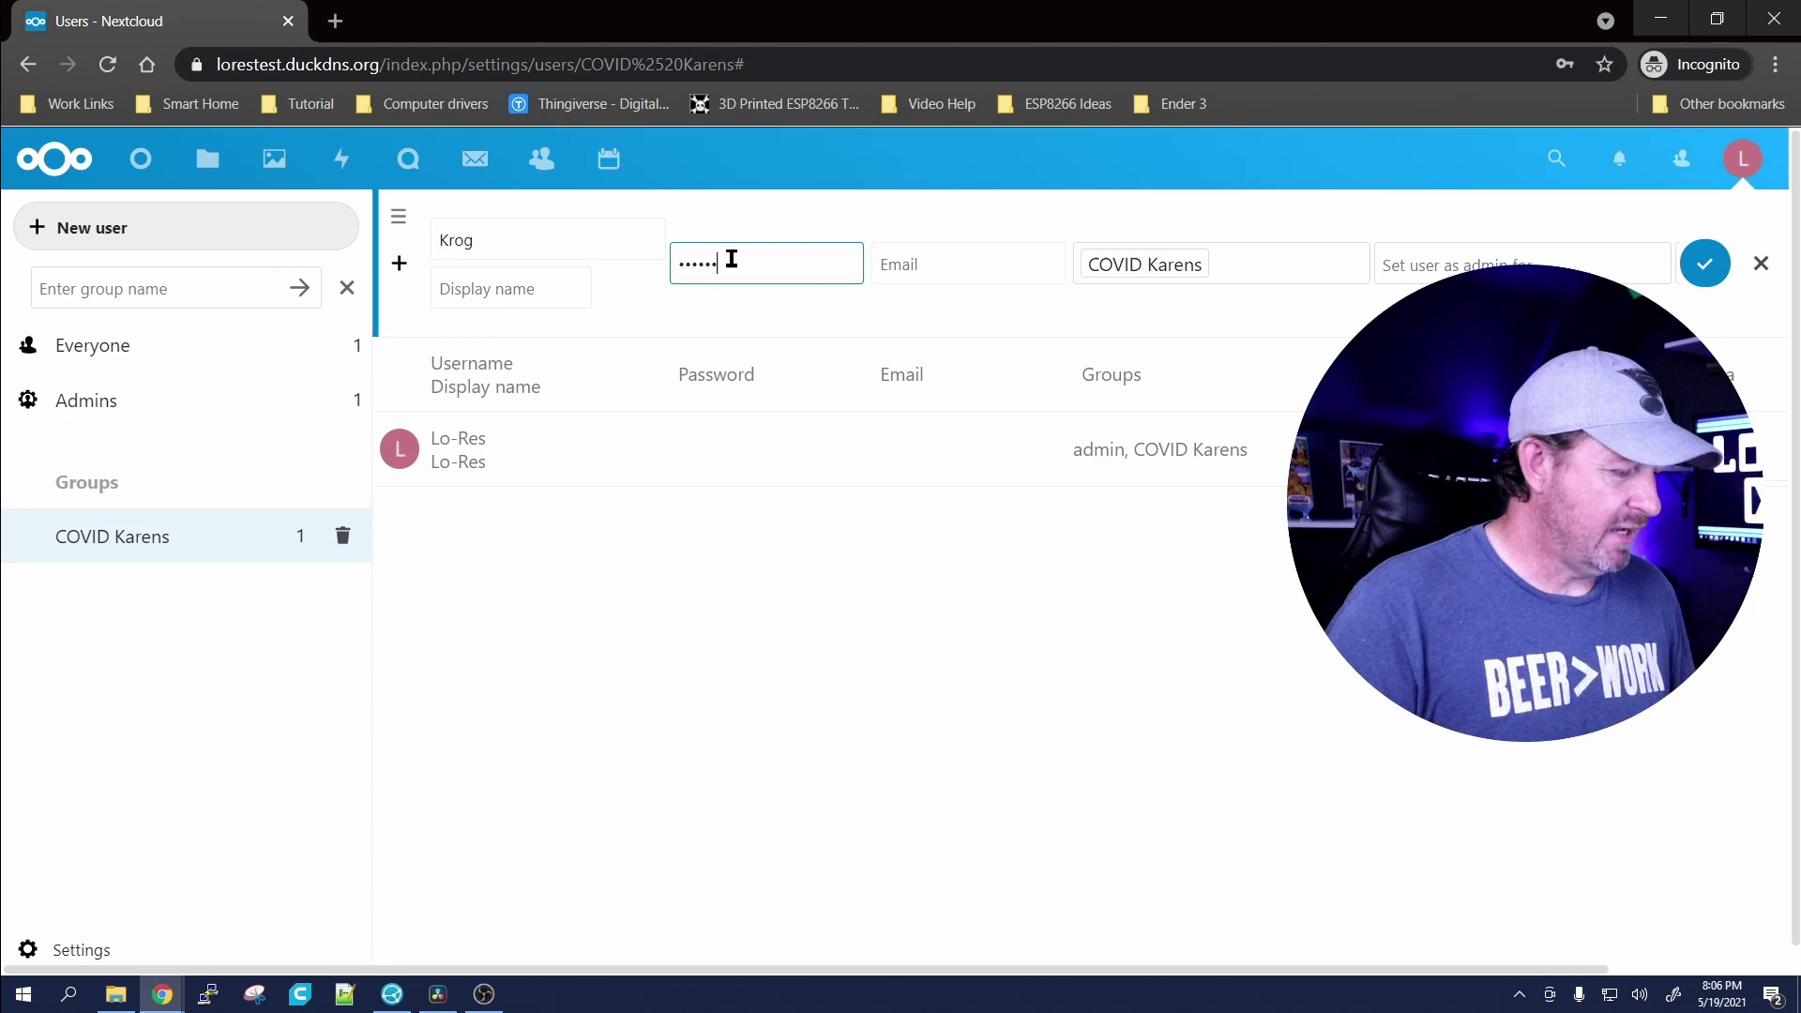
{"action": "type", "text": "rd"}
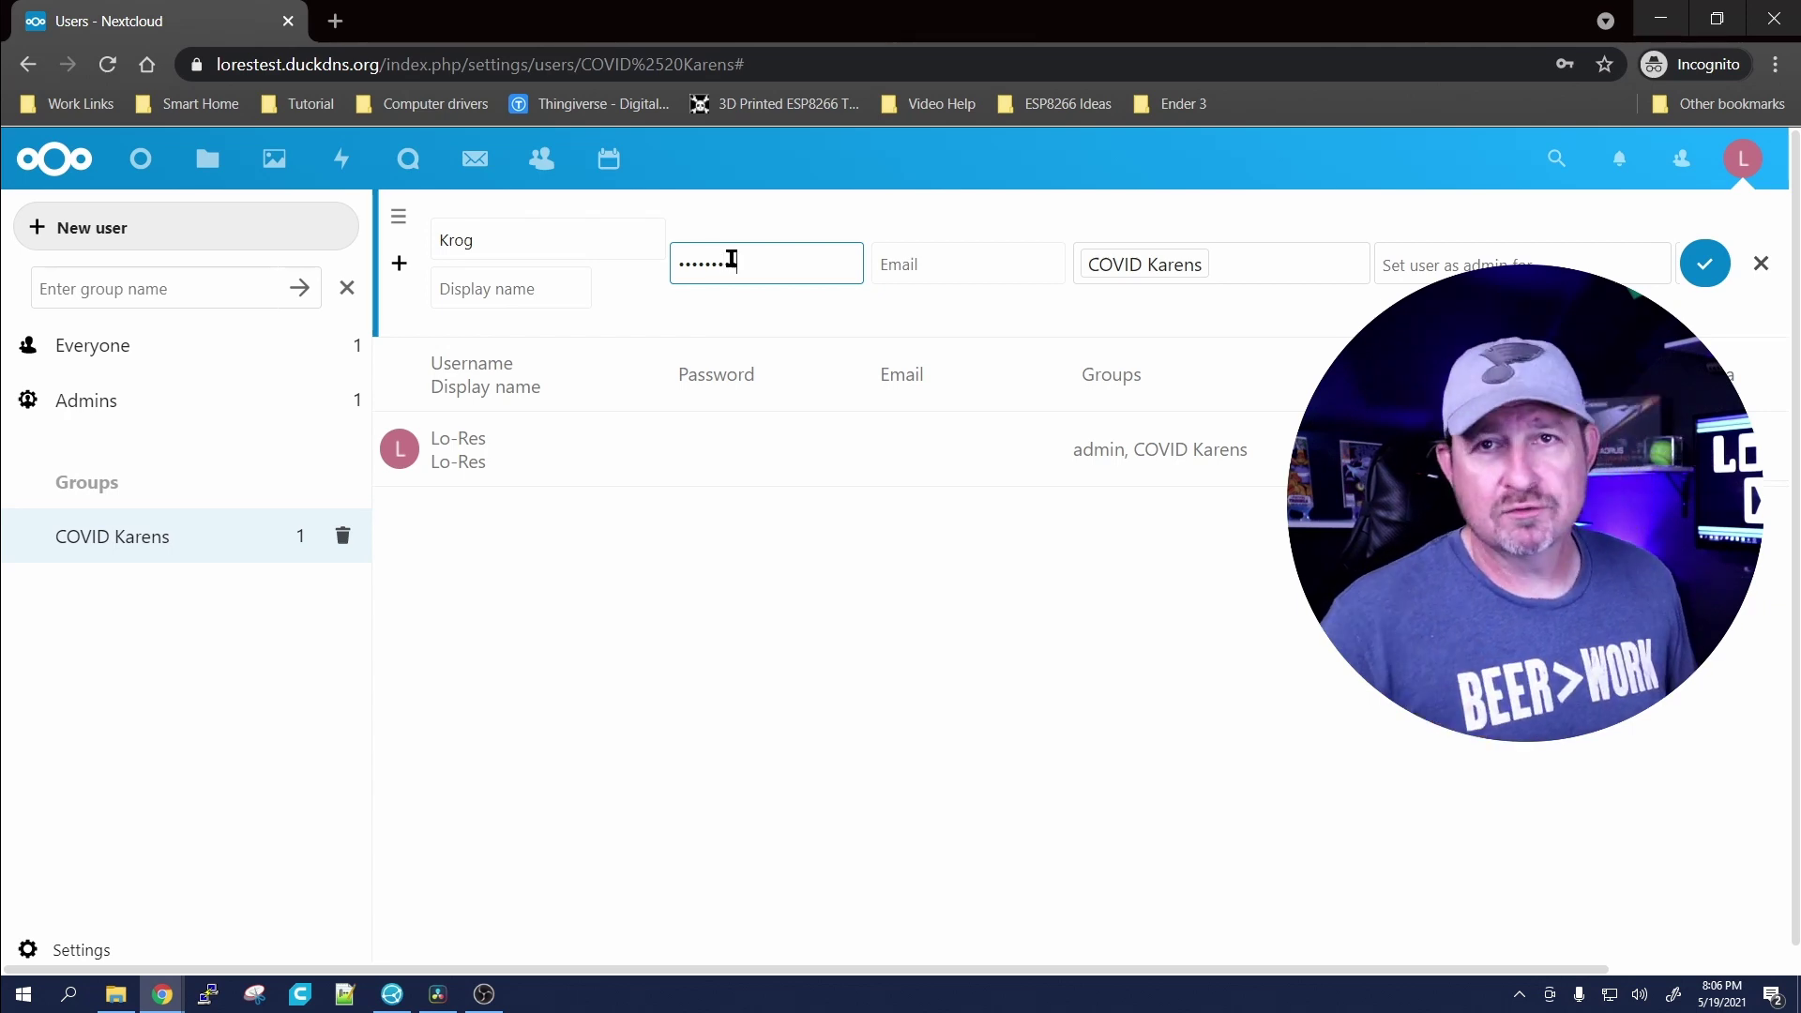
{"action": "type", "text": "1"}
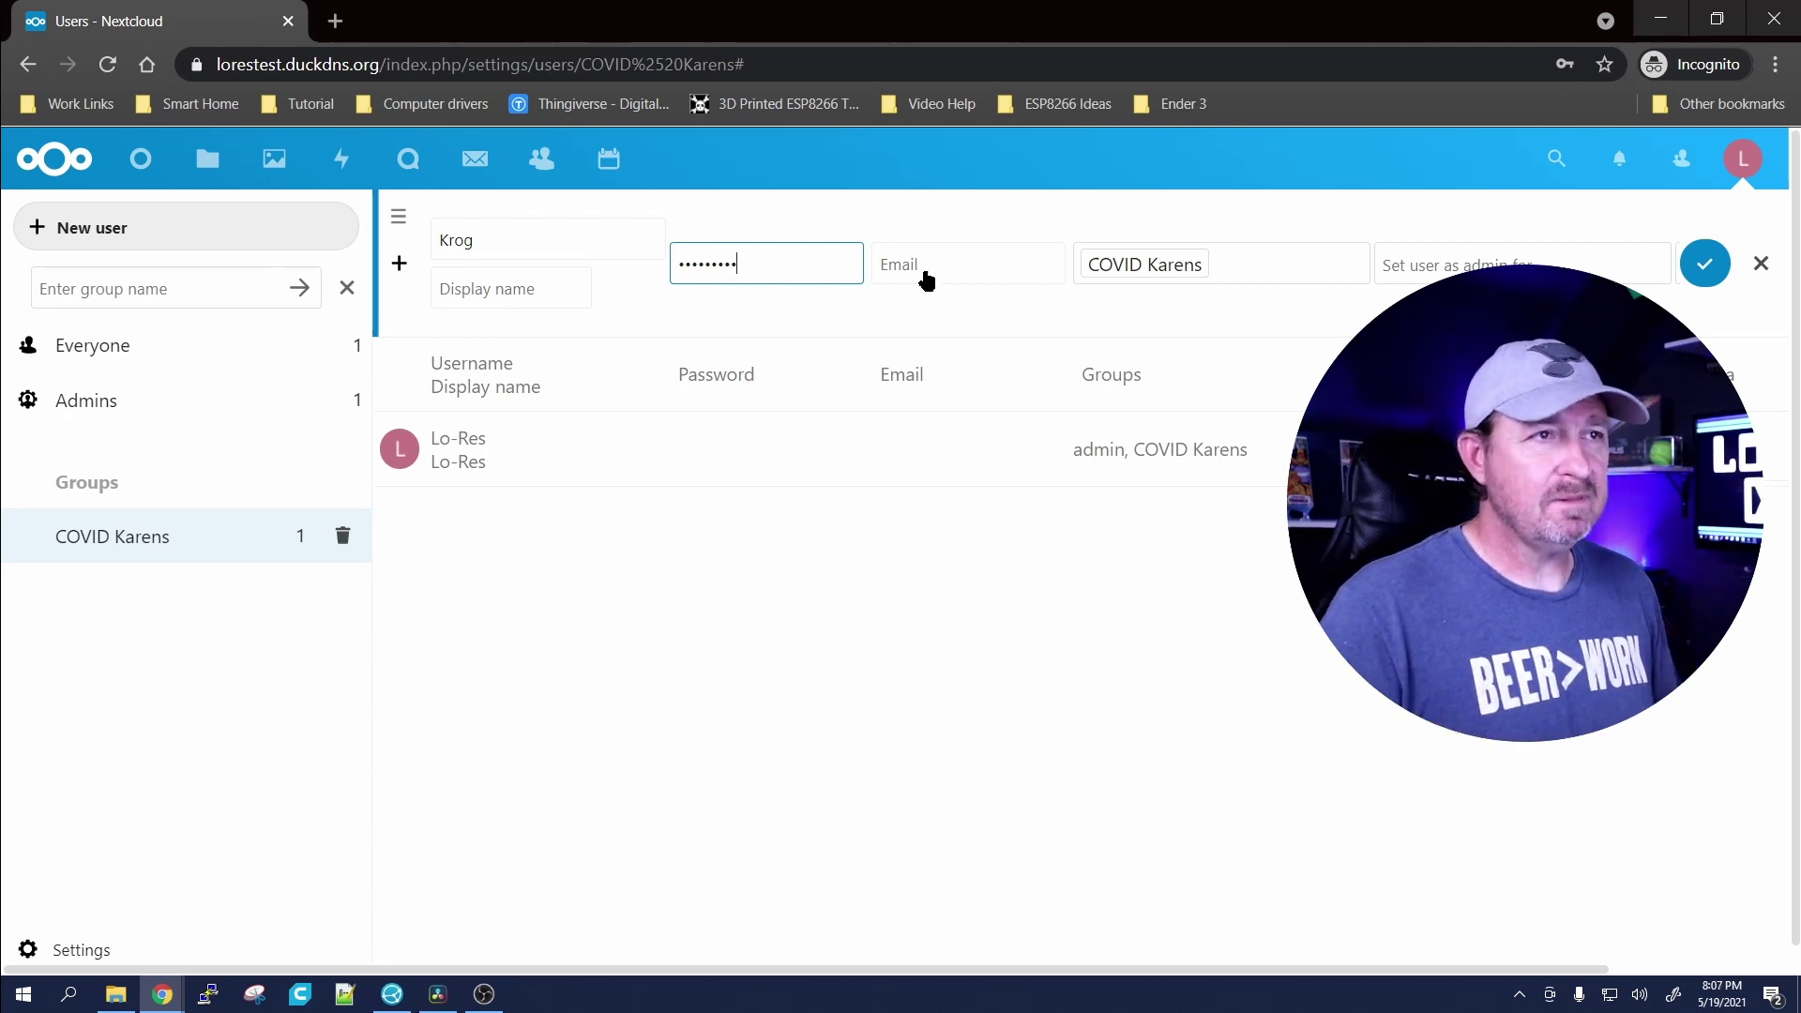
{"action": "left_click", "coordinate": [929, 266]}
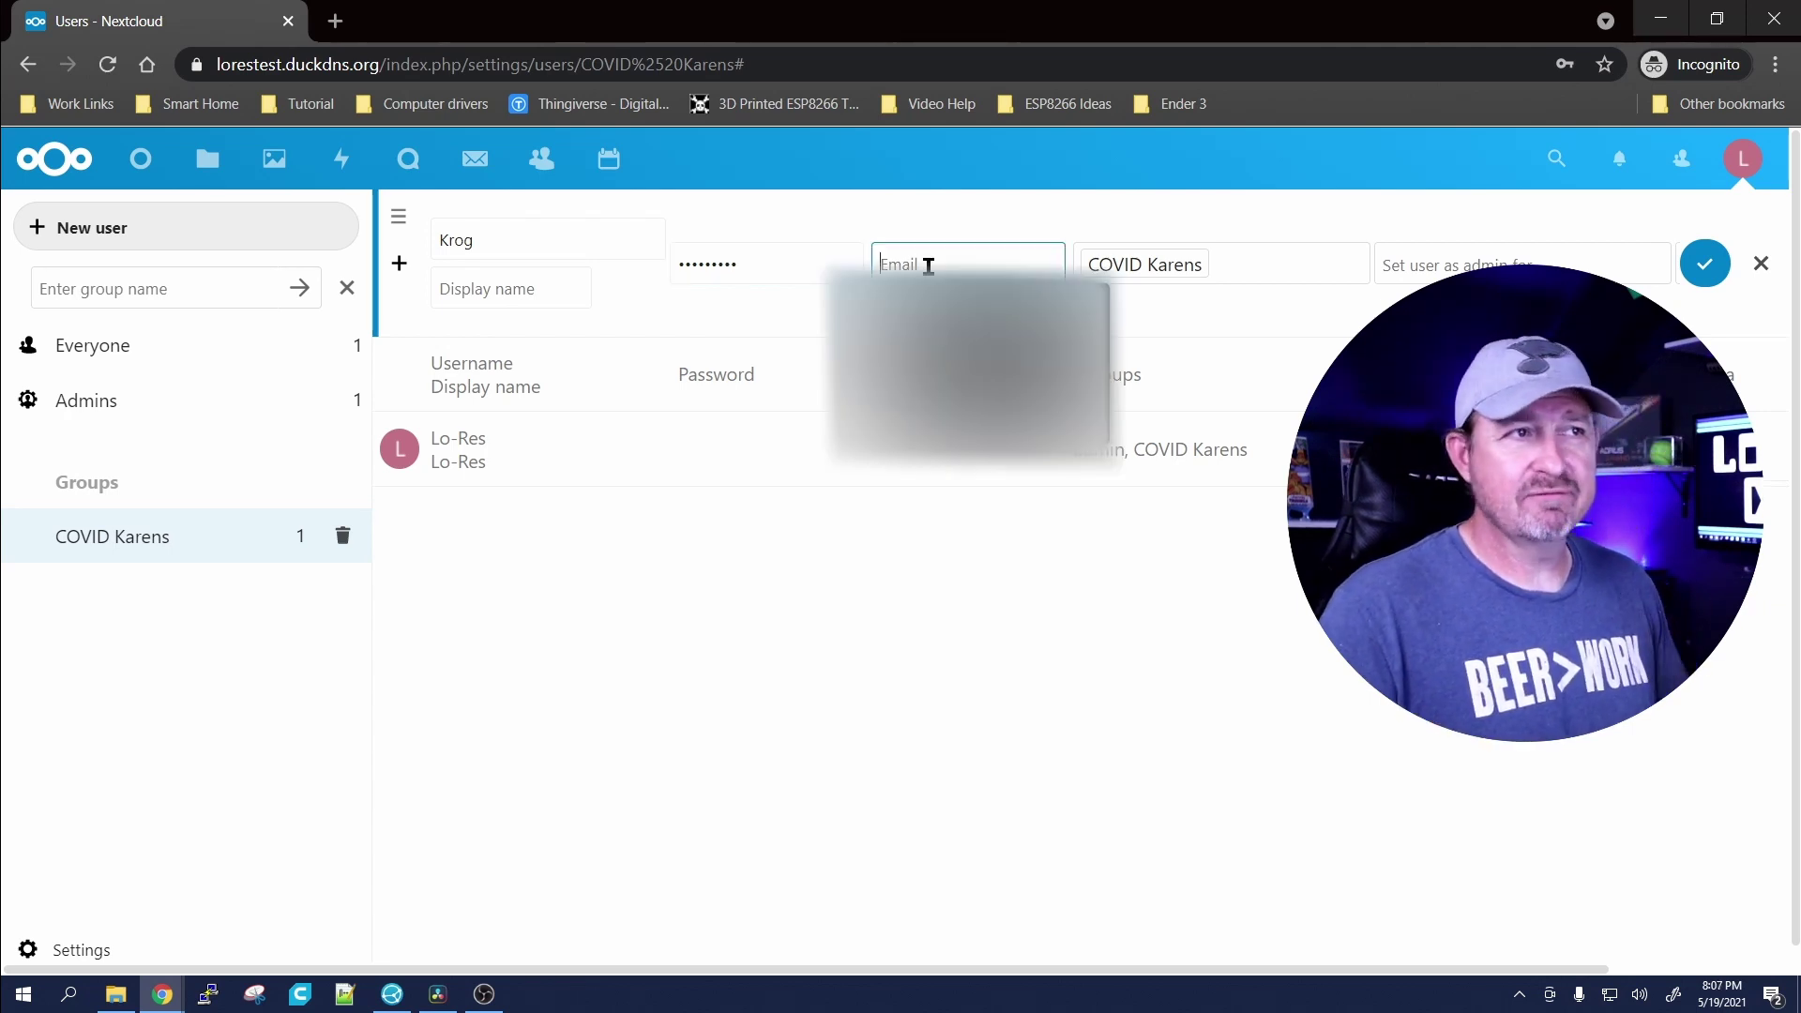
{"action": "left_click", "coordinate": [1017, 188]}
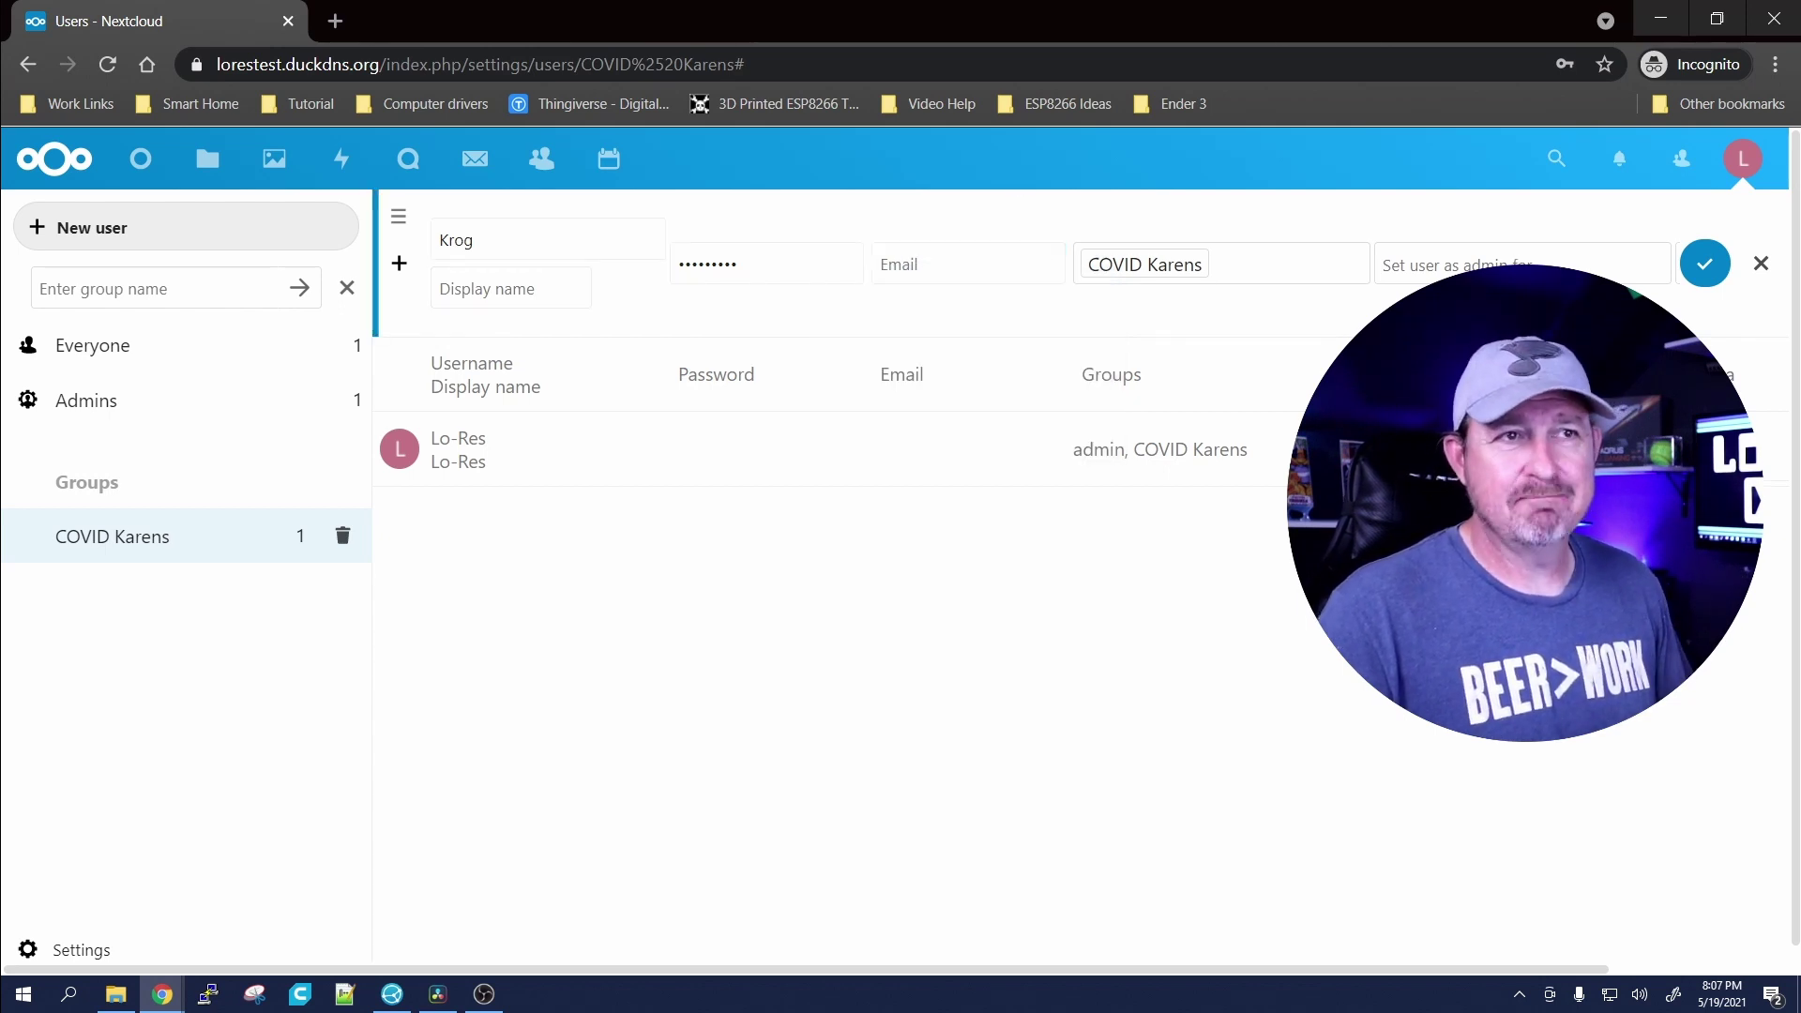
{"action": "left_click", "coordinate": [1705, 266]}
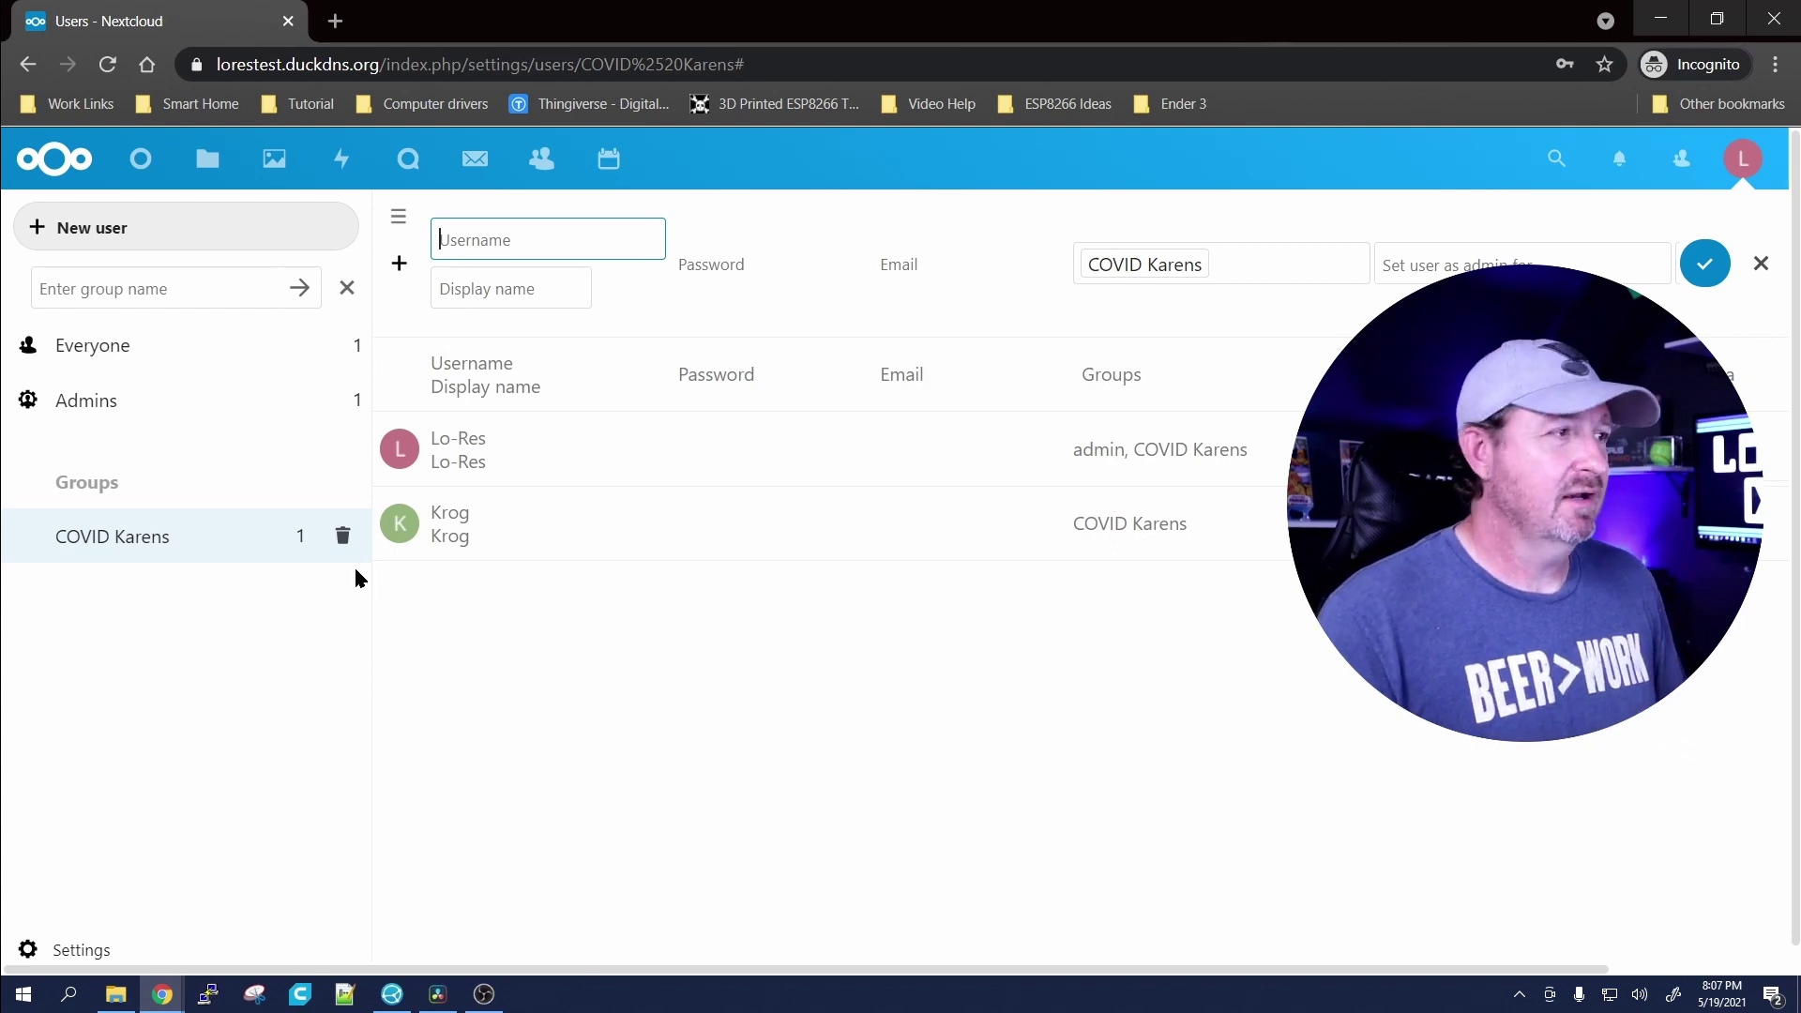
Step: Create user 'Rexxar' with a password, keeping the COVID Karens group
{"action": "left_click", "coordinate": [99, 235]}
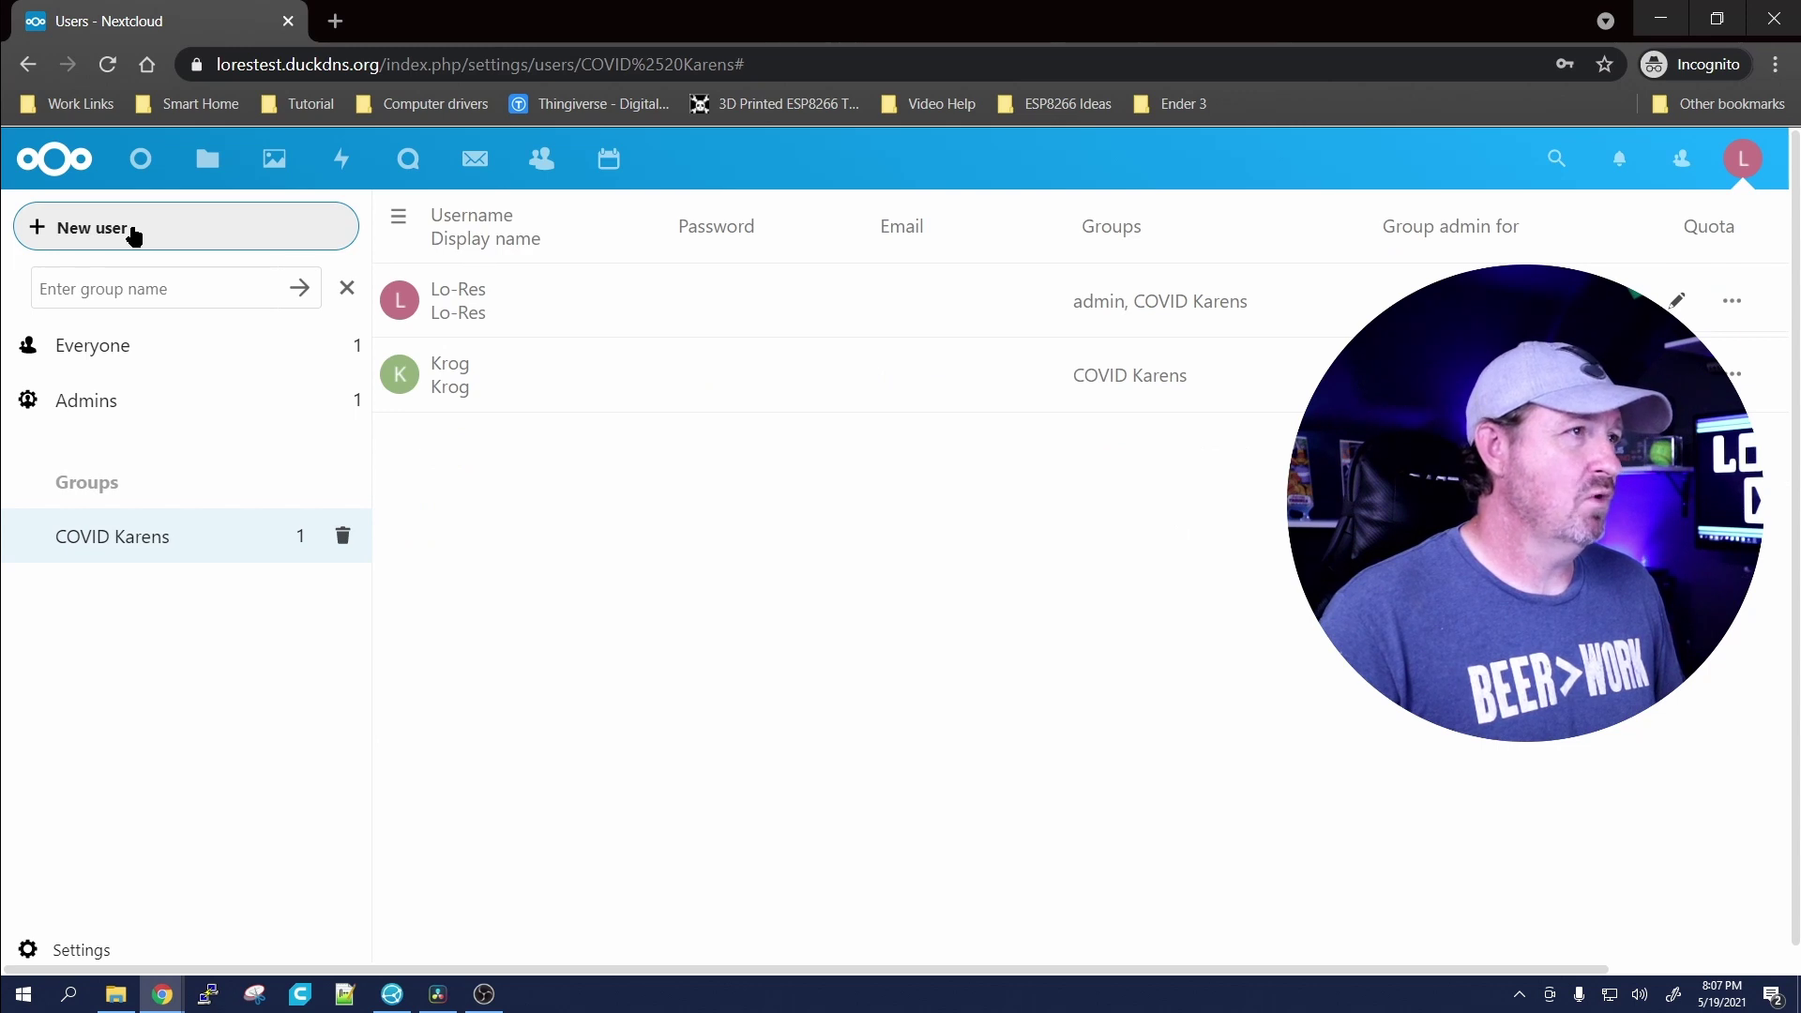
{"action": "left_click", "coordinate": [134, 235]}
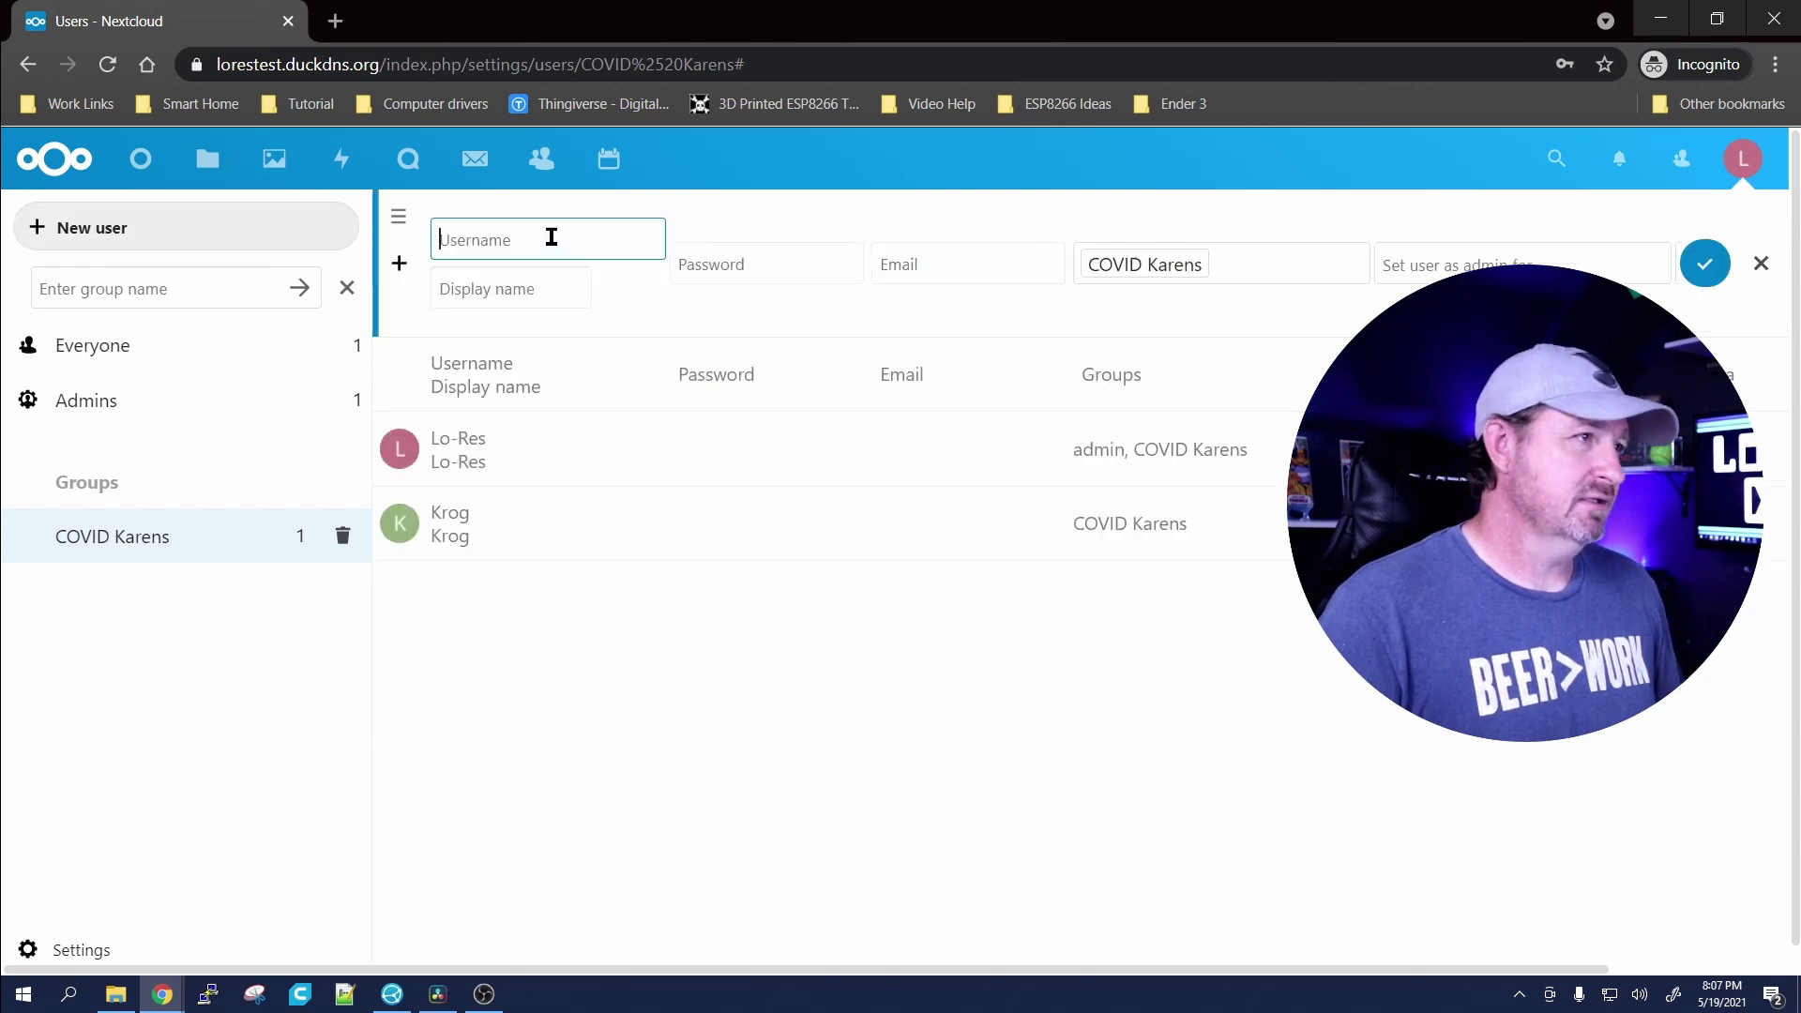
{"action": "type", "text": "Rex"}
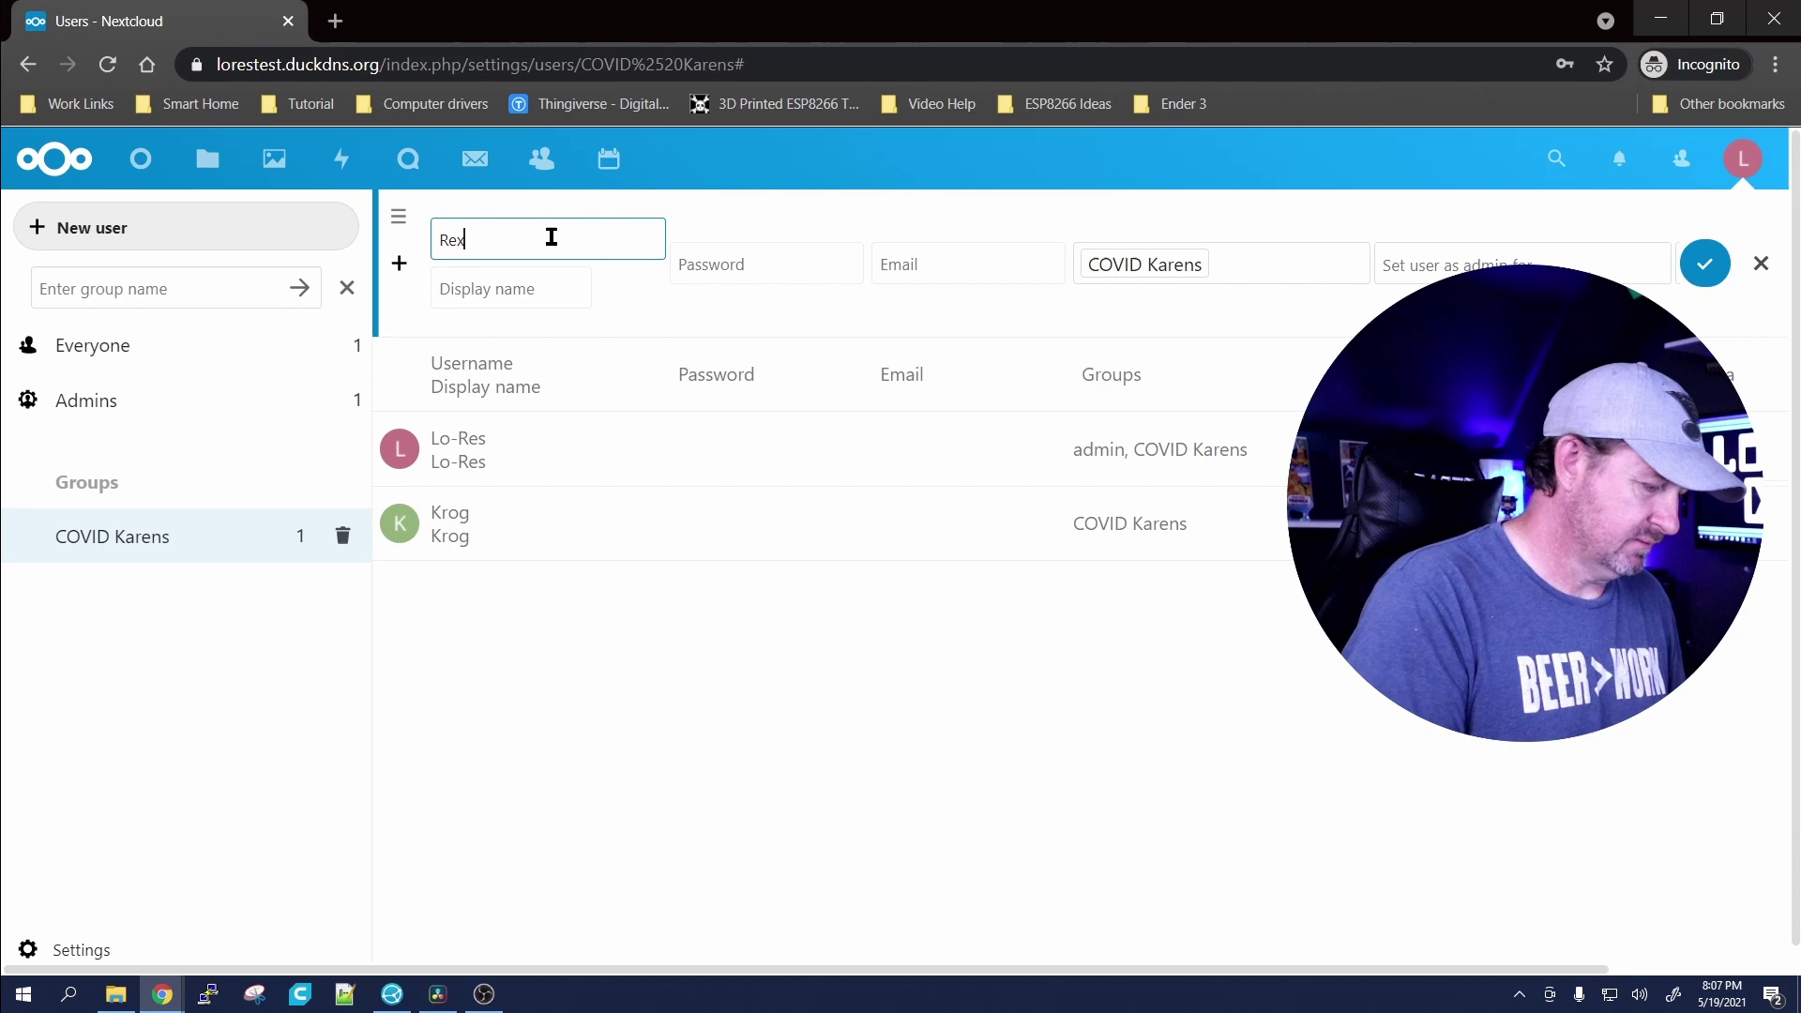
{"action": "type", "text": "xar"}
{"action": "left_click", "coordinate": [772, 258]}
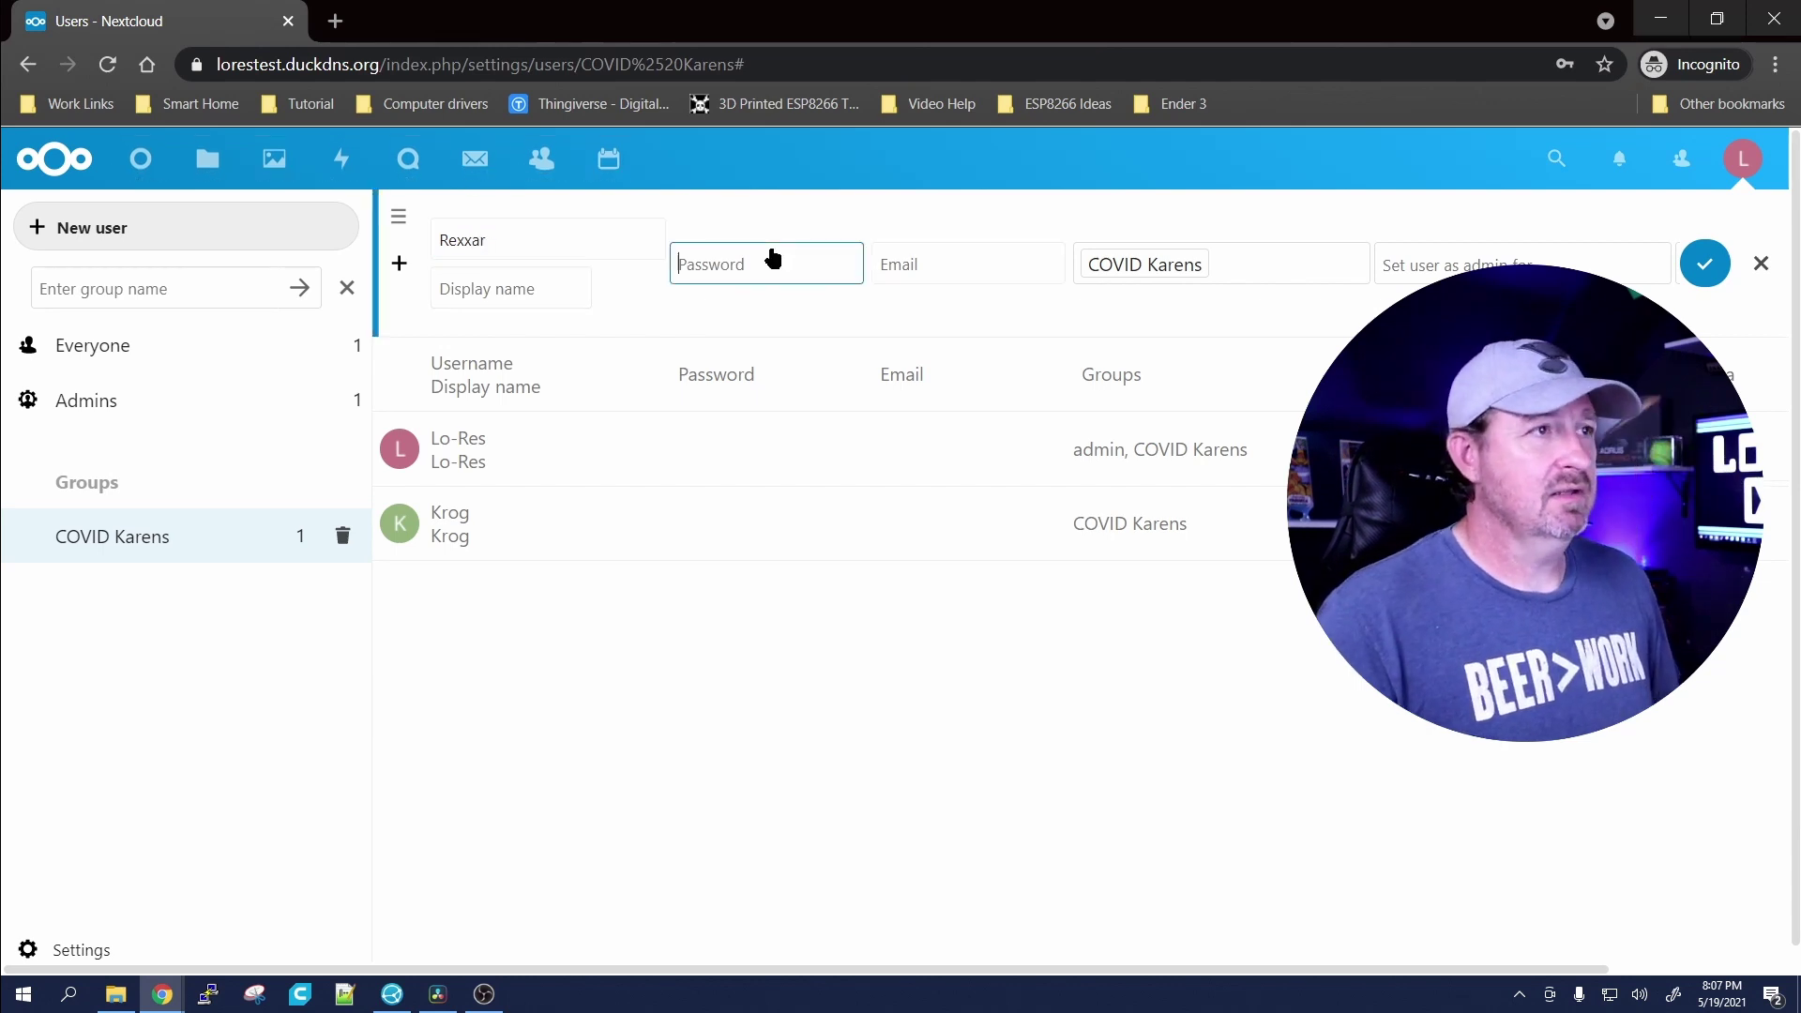
{"action": "type", "text": "•"}
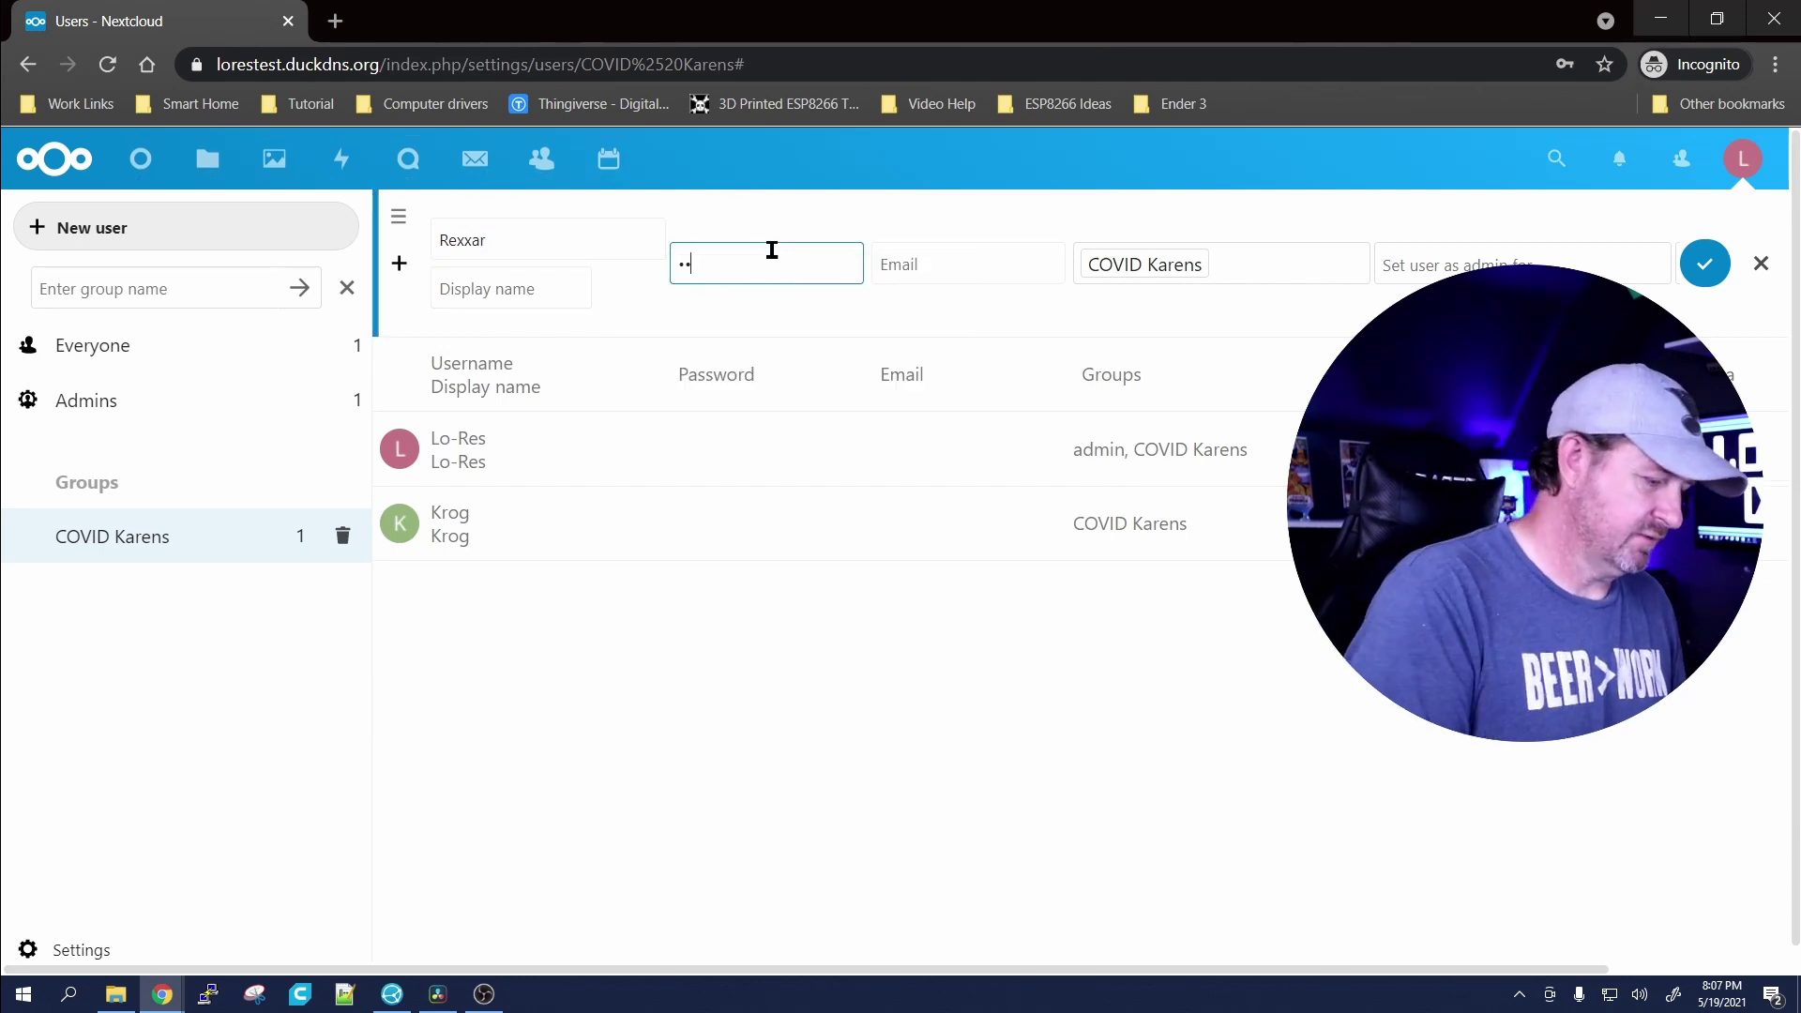
{"action": "type", "text": "••••"}
{"action": "key", "text": "BackSpace"}
{"action": "key", "text": "BackSpace"}
{"action": "key", "text": "BackSpace"}
{"action": "key", "text": "BackSpace"}
{"action": "key", "text": "BackSpace"}
{"action": "type", "text": "•••••••••"}
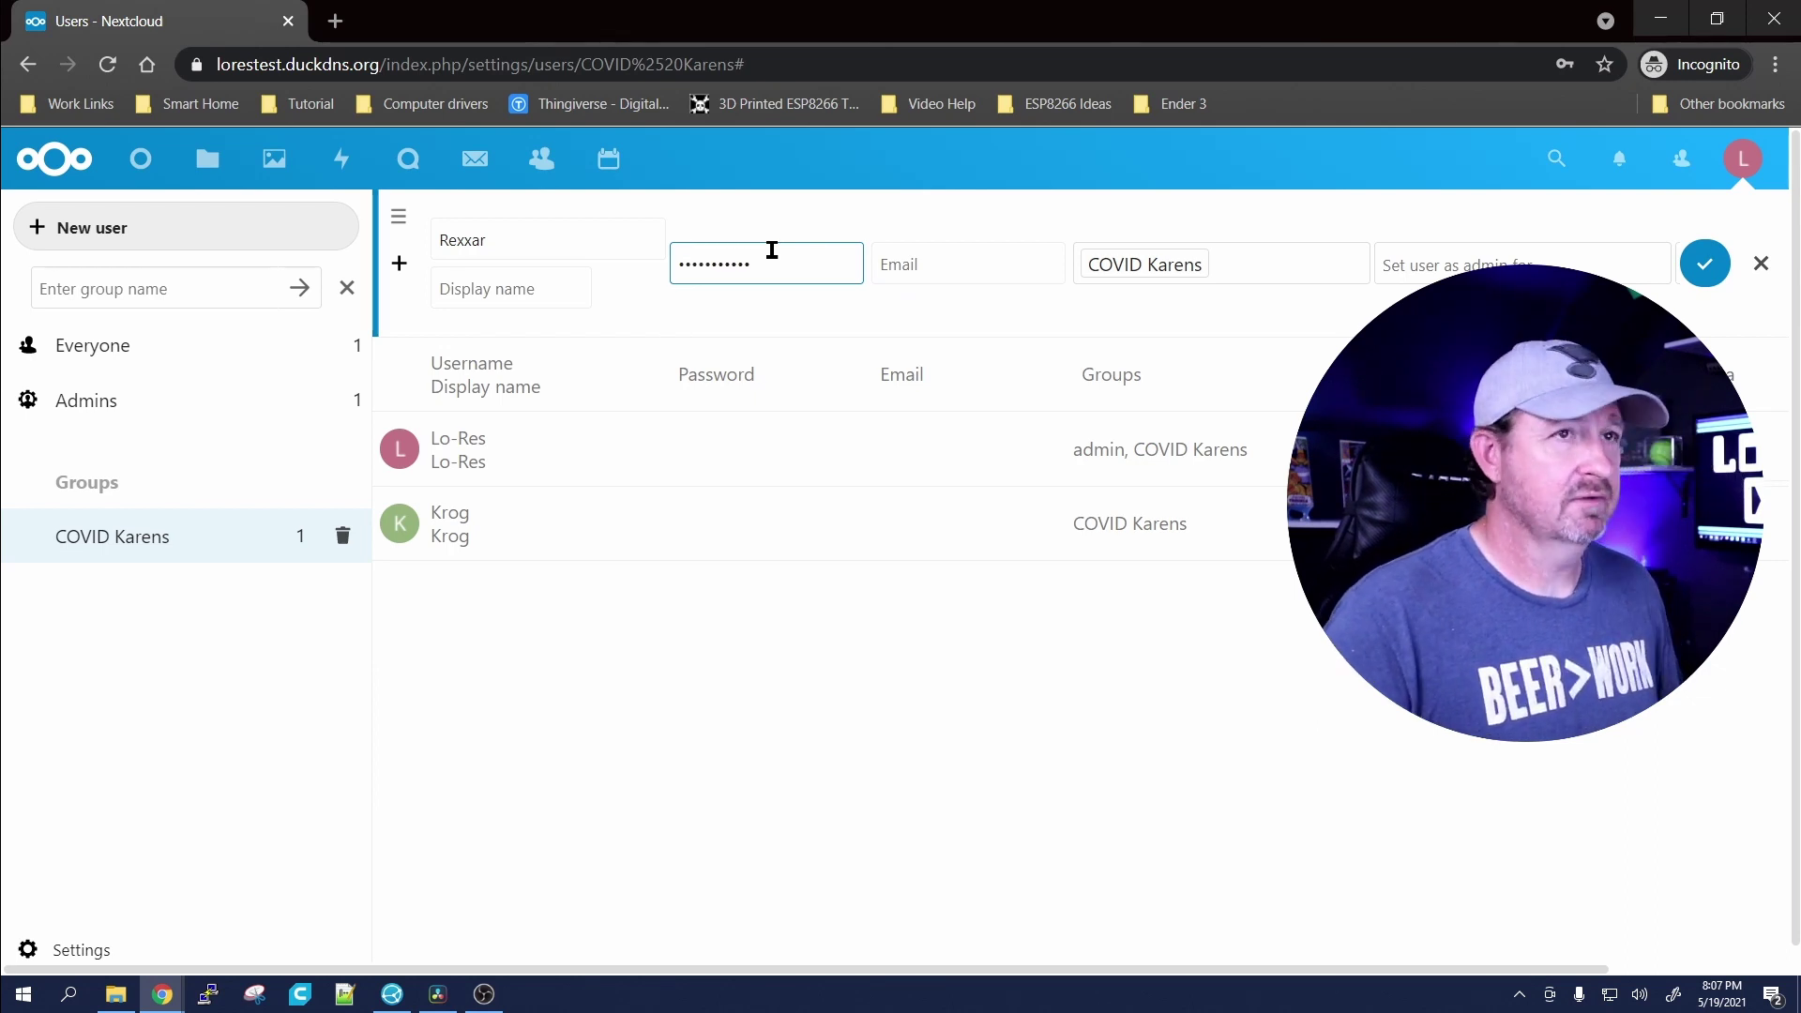
{"action": "left_click", "coordinate": [1704, 263]}
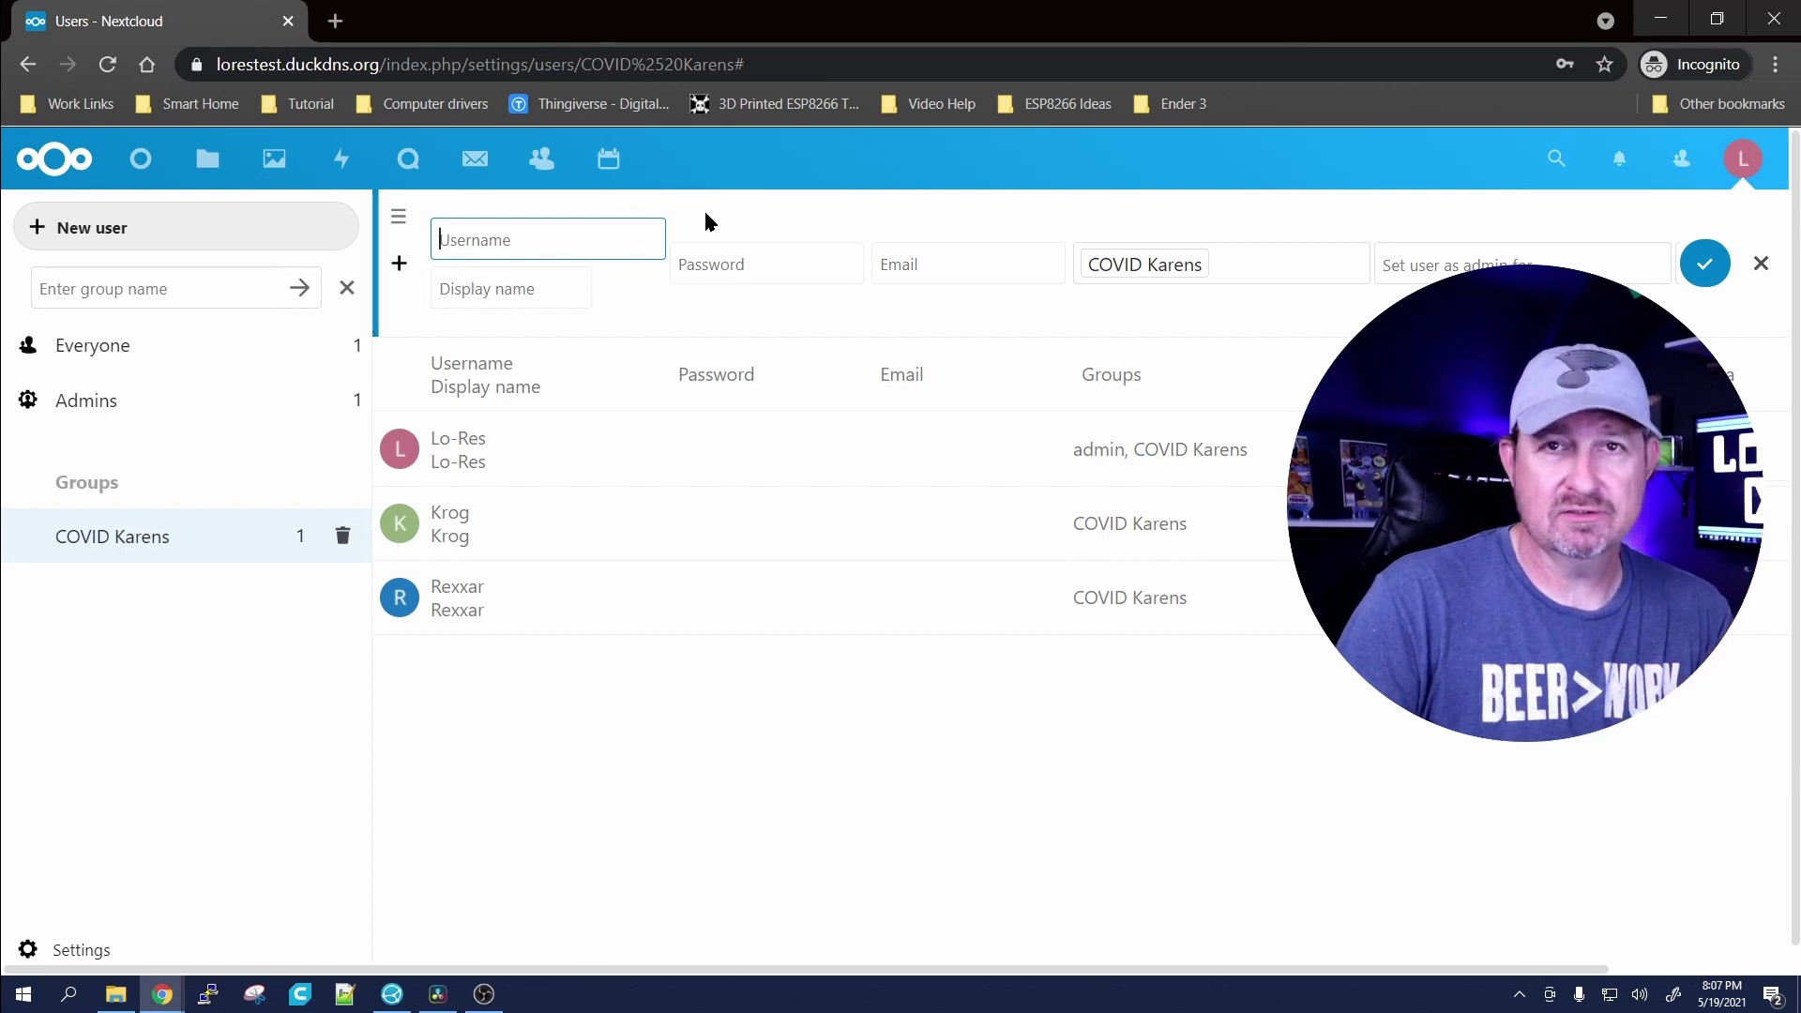
{"action": "left_click", "coordinate": [647, 773]}
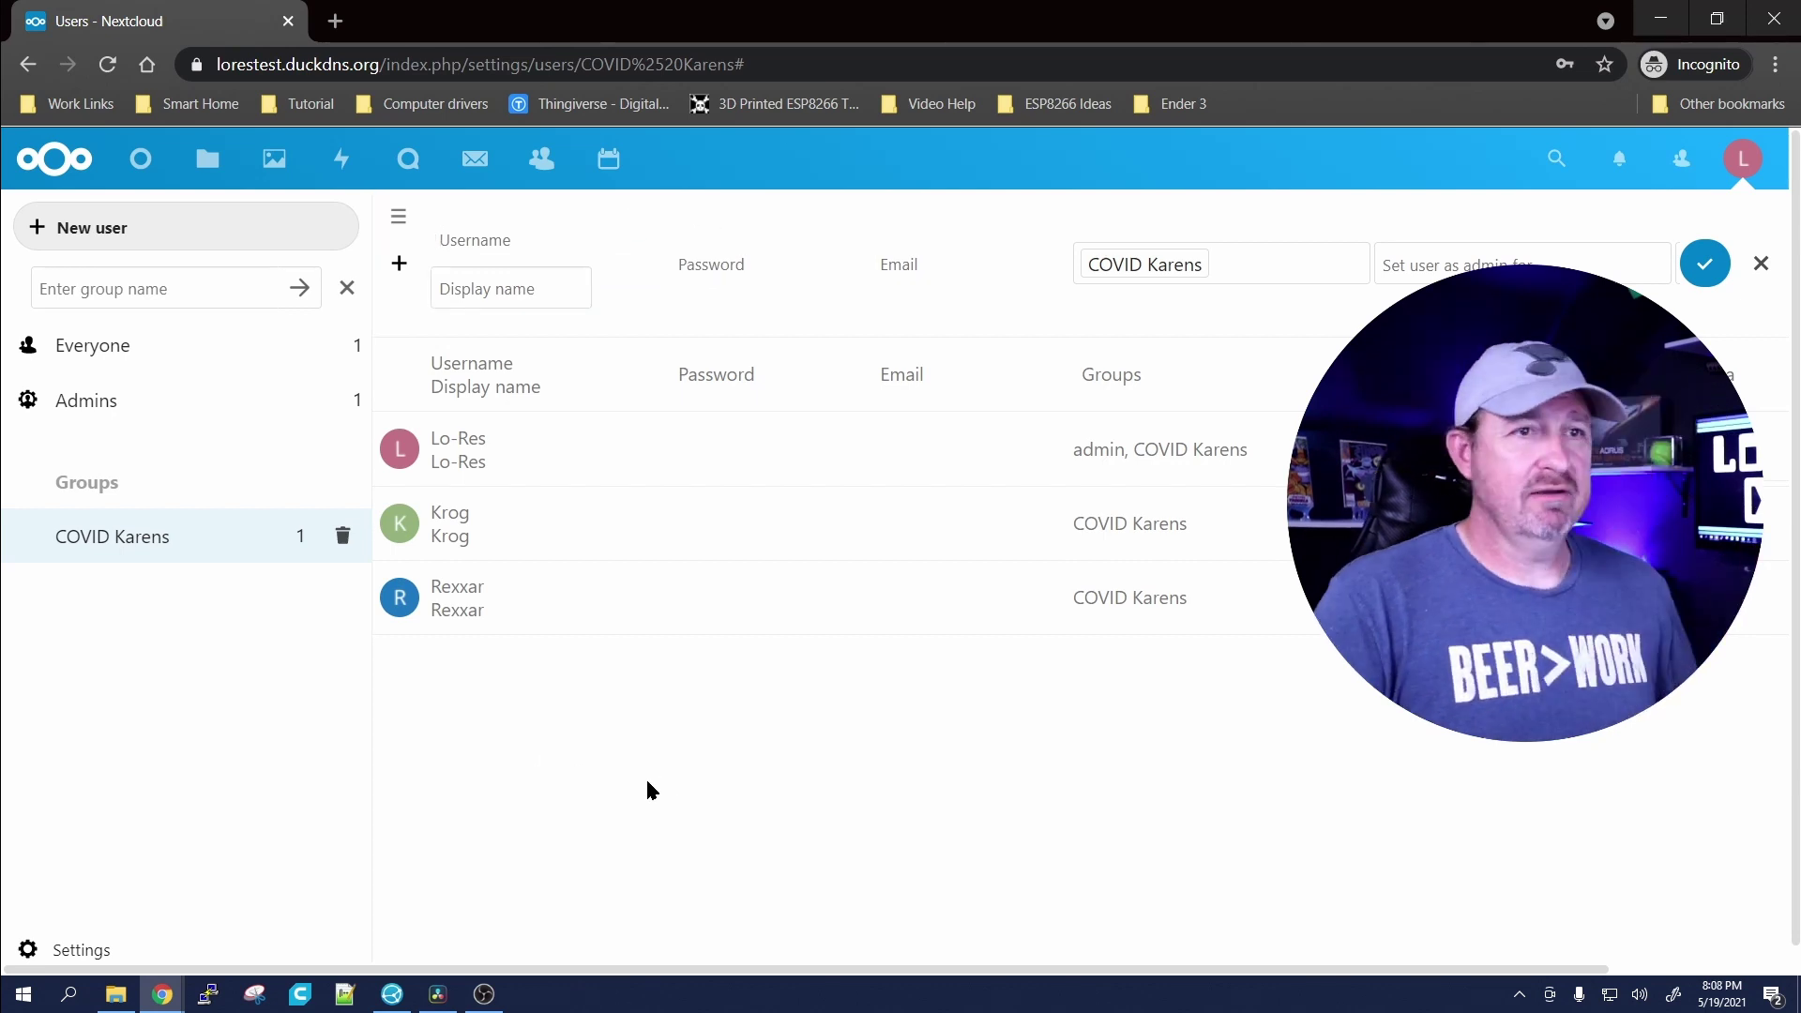
Step: In Talk, search 'COVI' and create the COVID Karens conversation with Krog and Rexxar
{"action": "left_click", "coordinate": [406, 168]}
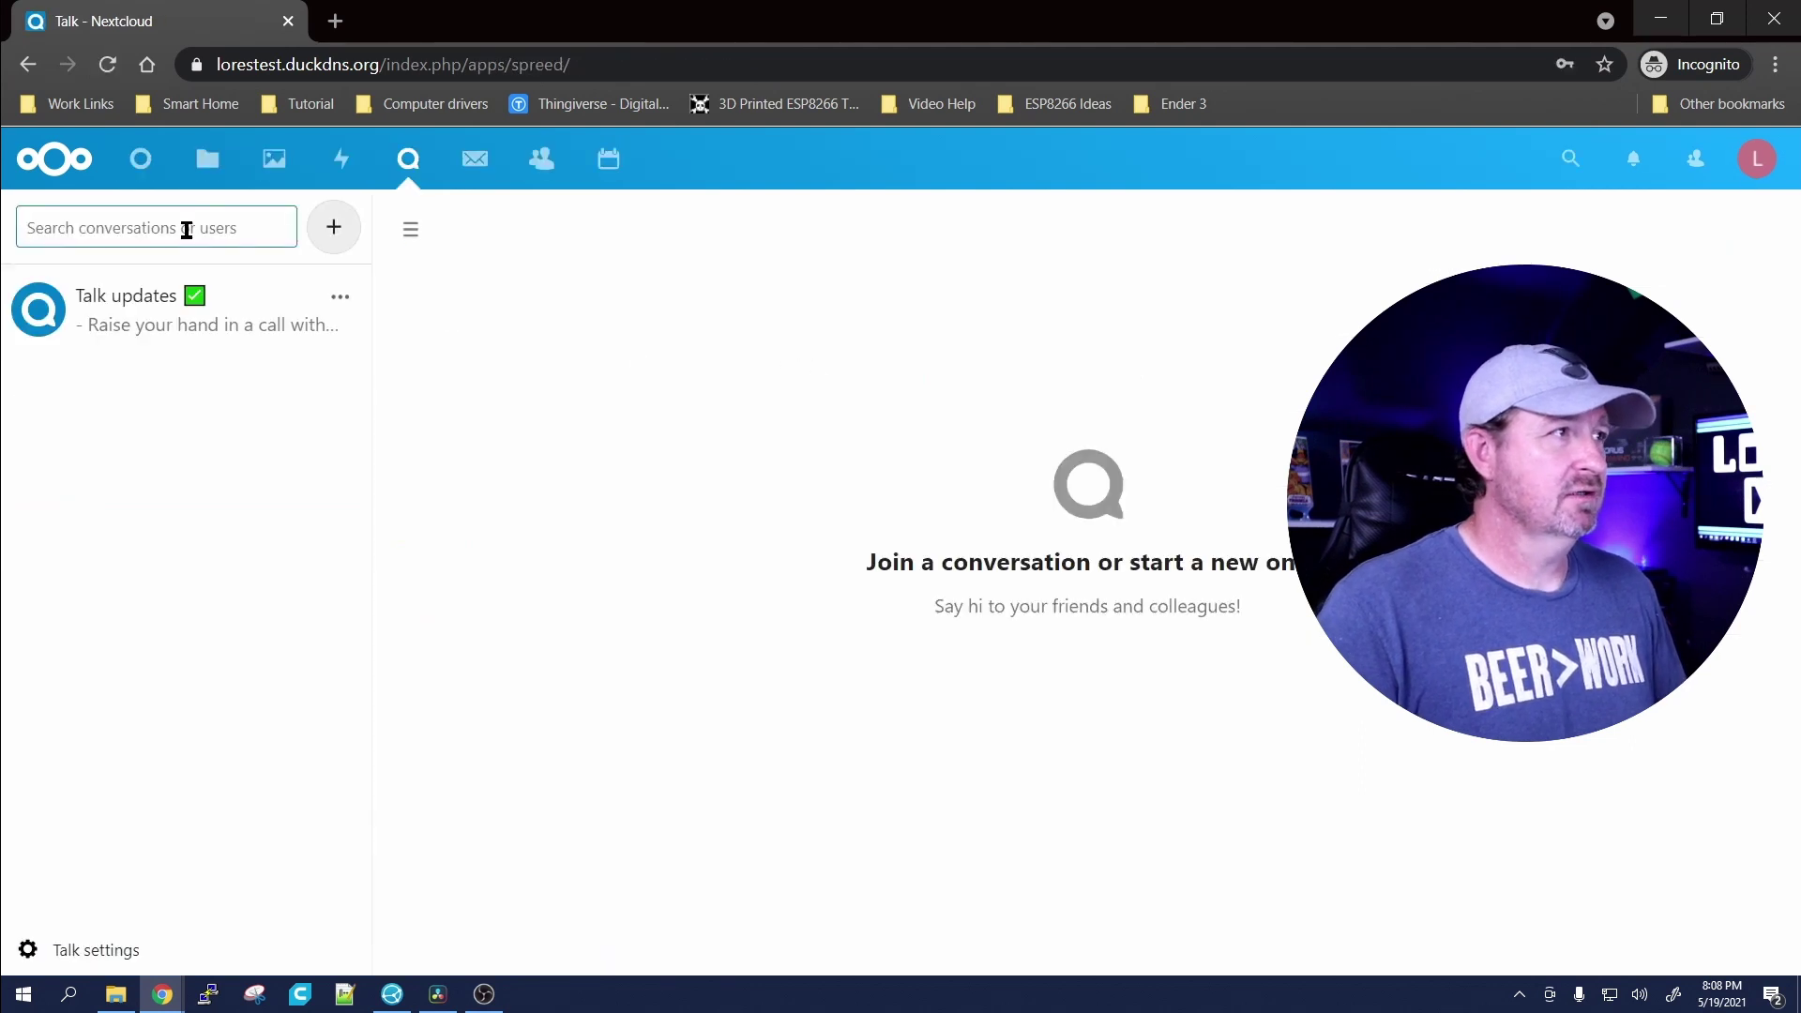
{"action": "left_click", "coordinate": [184, 228]}
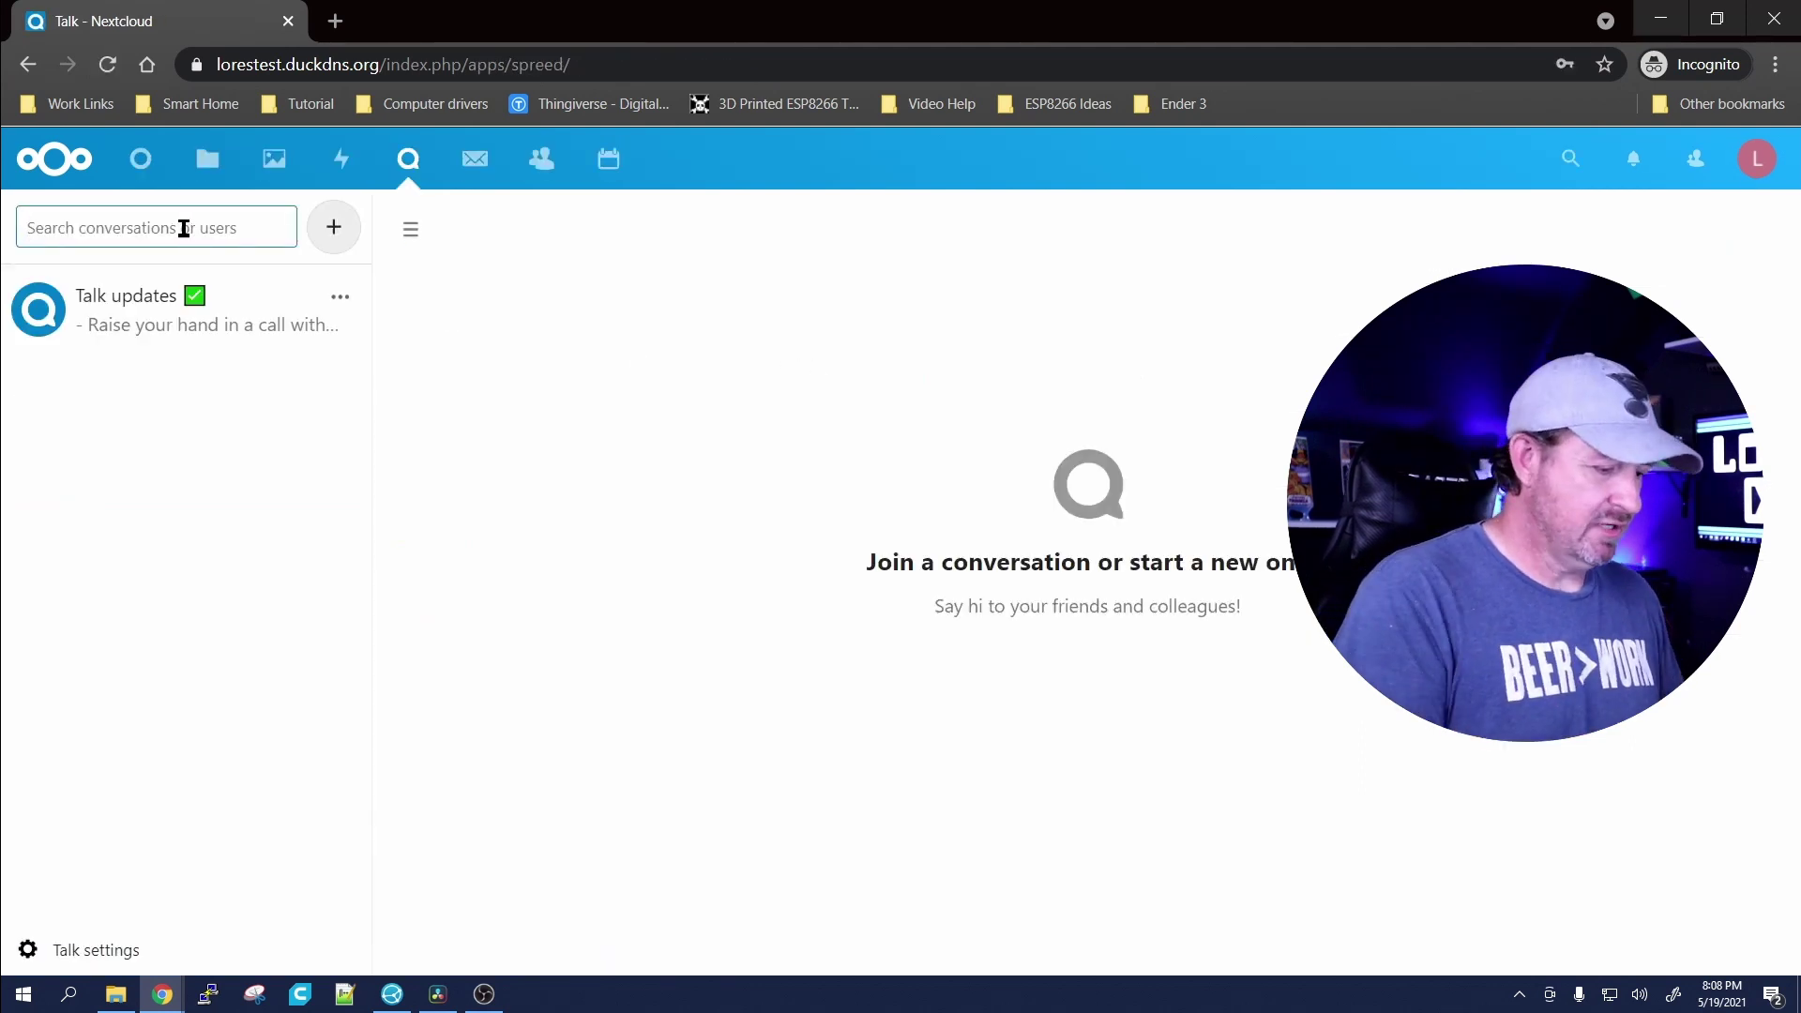
{"action": "type", "text": "COVI"}
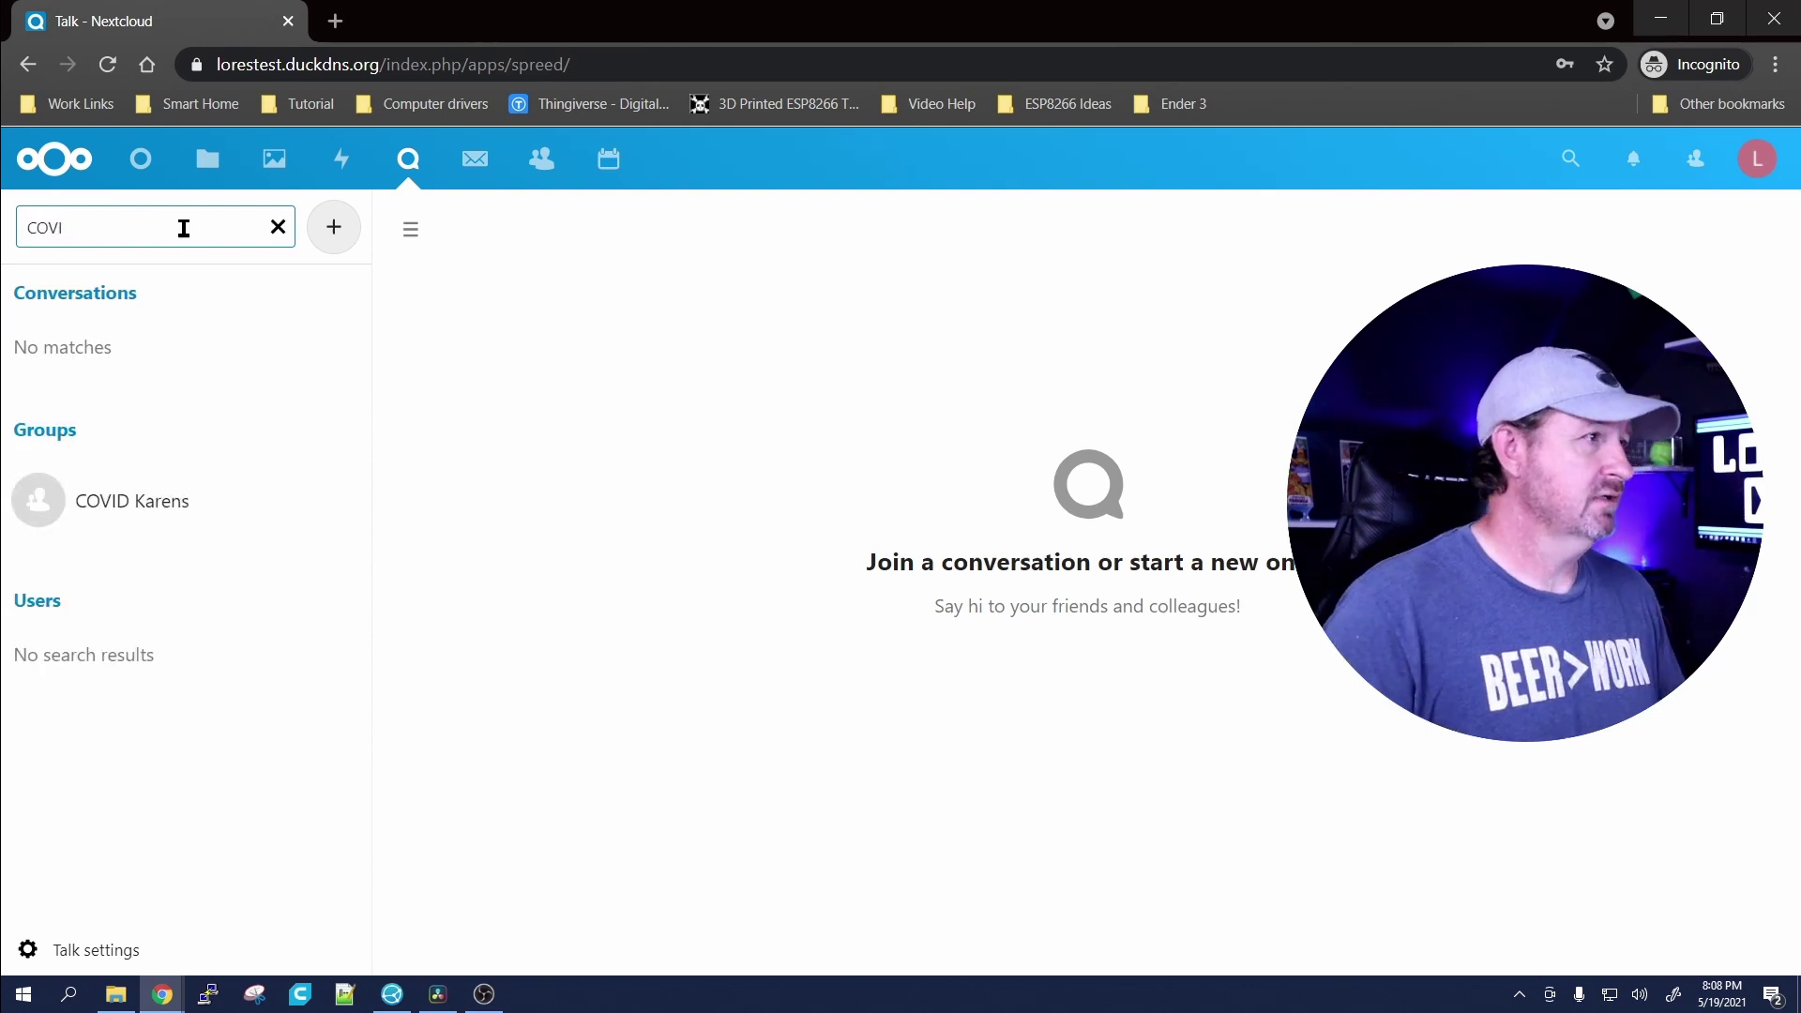
{"action": "left_click", "coordinate": [133, 501]}
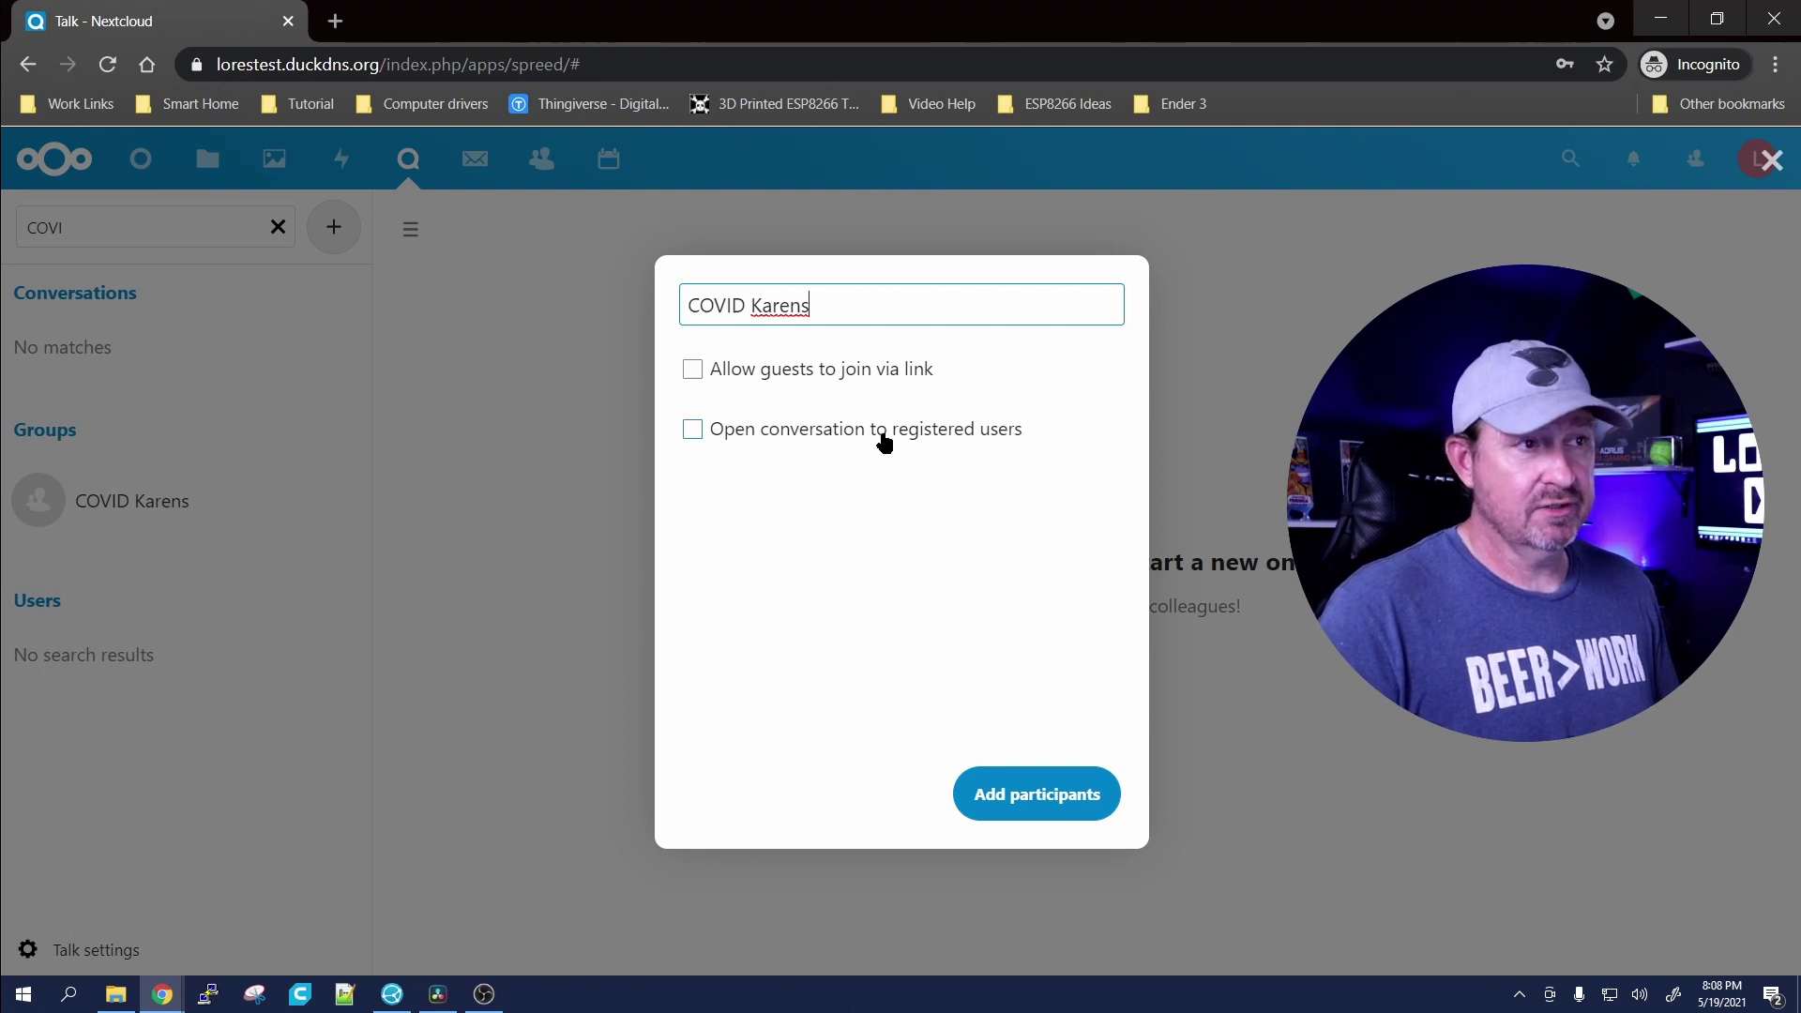
{"action": "left_click", "coordinate": [1032, 810]}
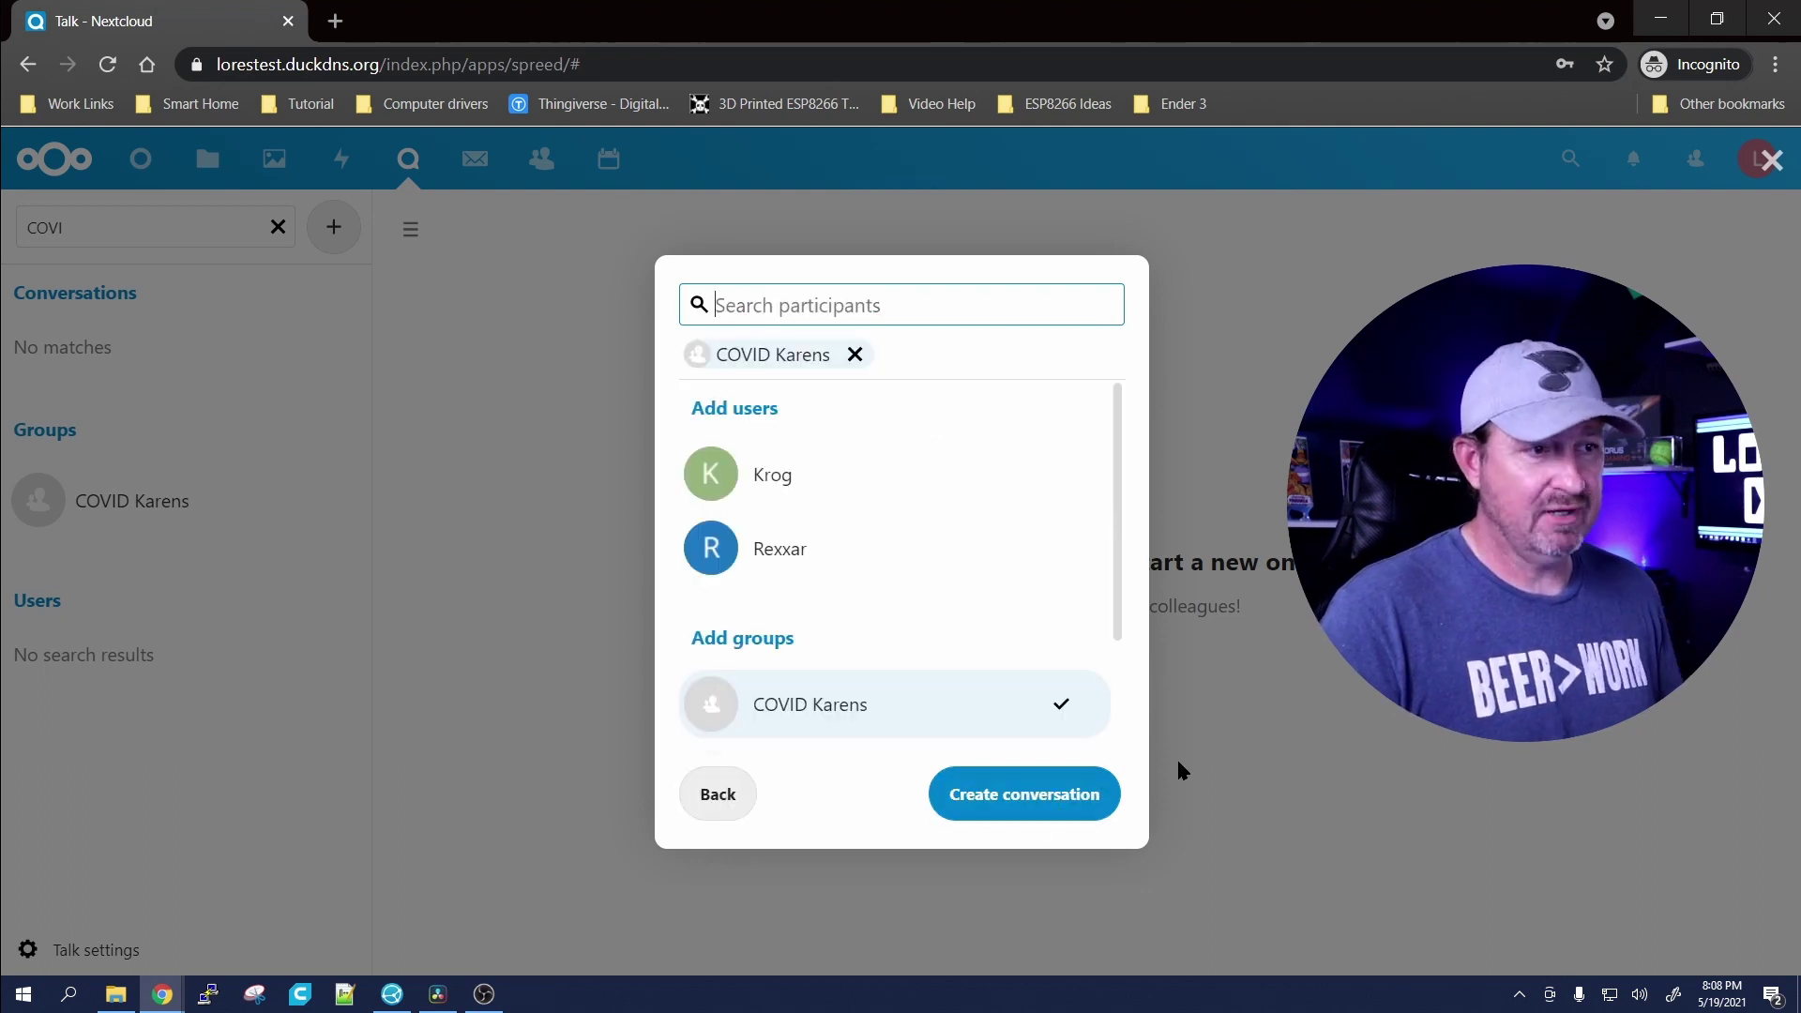
{"action": "left_click", "coordinate": [776, 480]}
{"action": "left_click", "coordinate": [777, 549]}
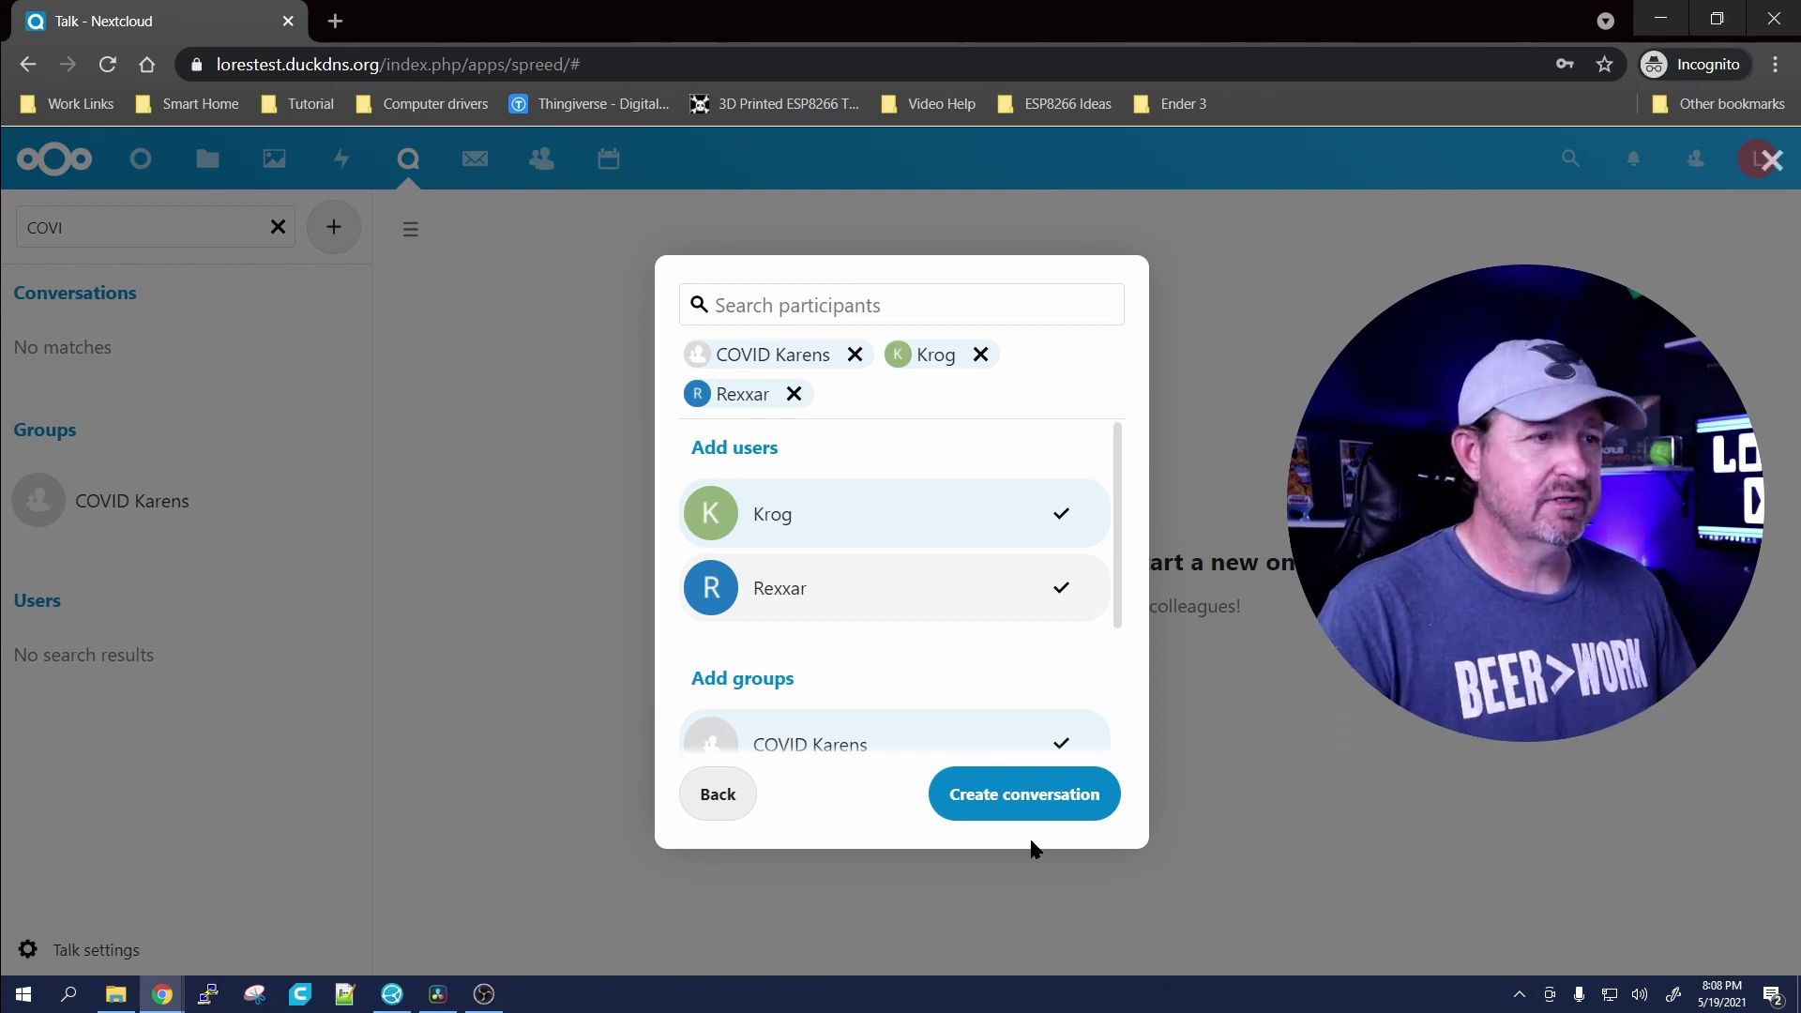
{"action": "left_click", "coordinate": [1036, 808]}
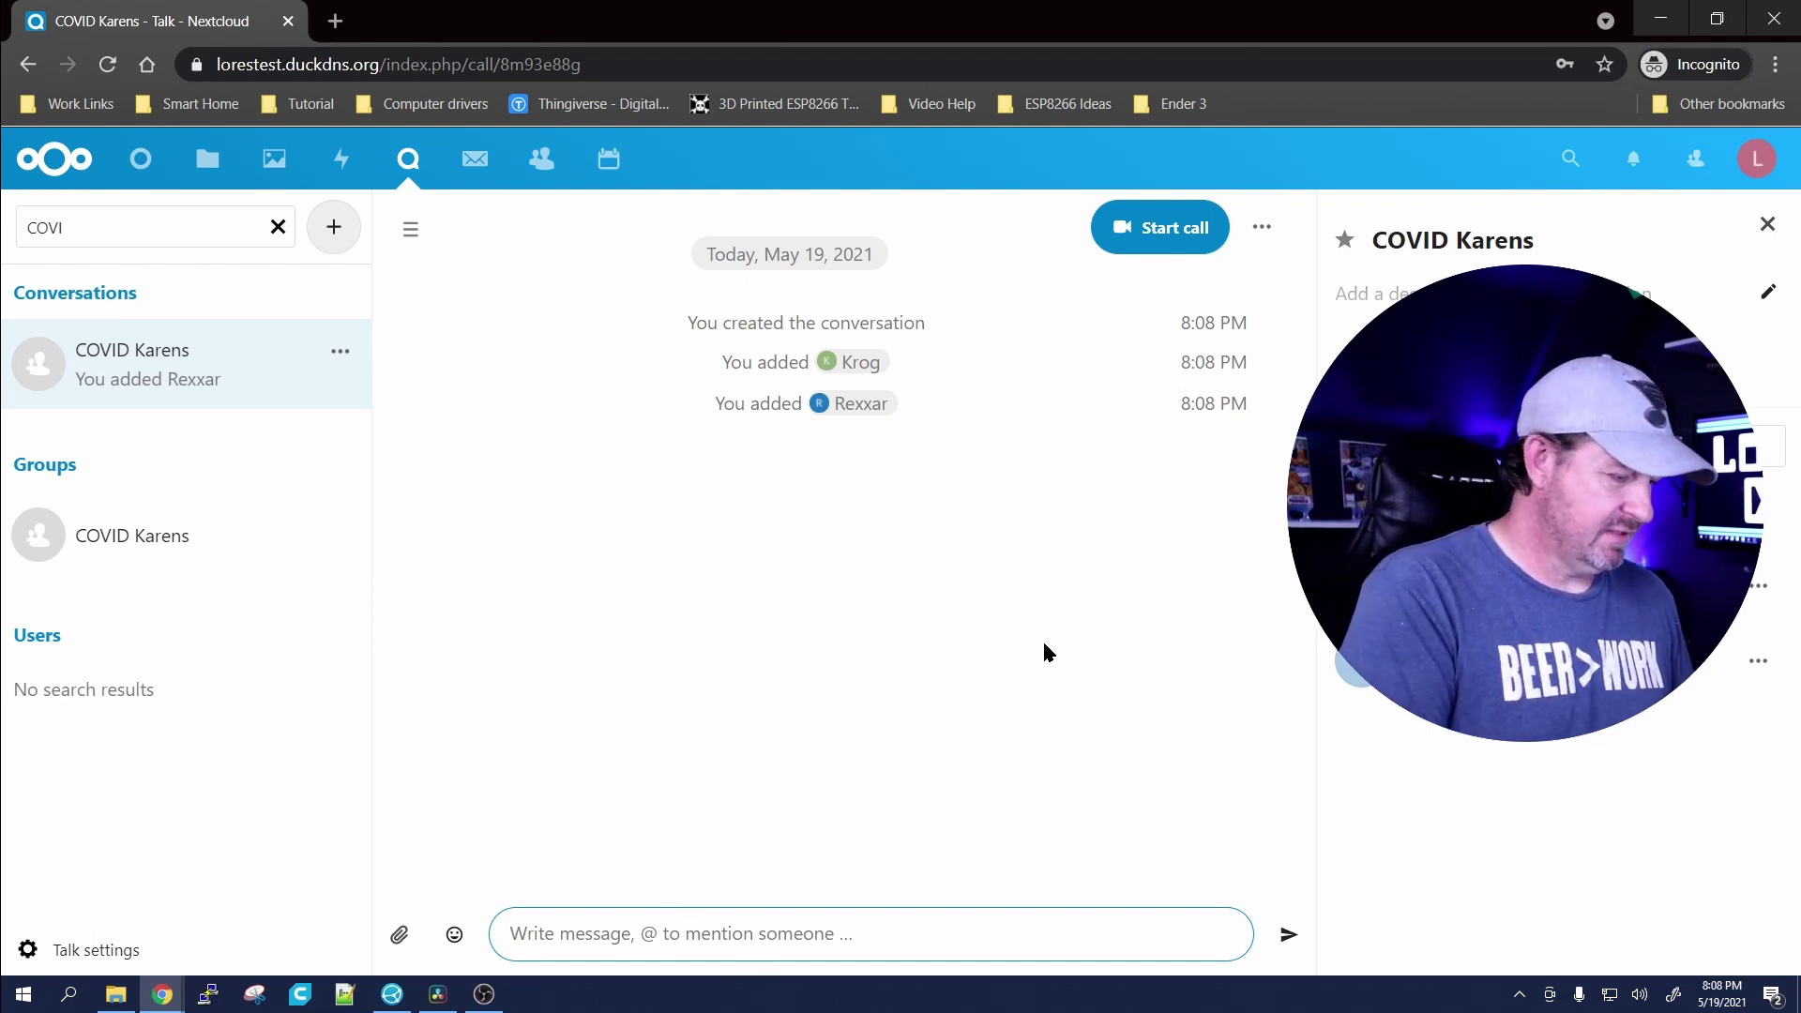
Step: Send the message 'Whats ya'll' in the COVID Karens conversation
{"action": "type", "text": "What"}
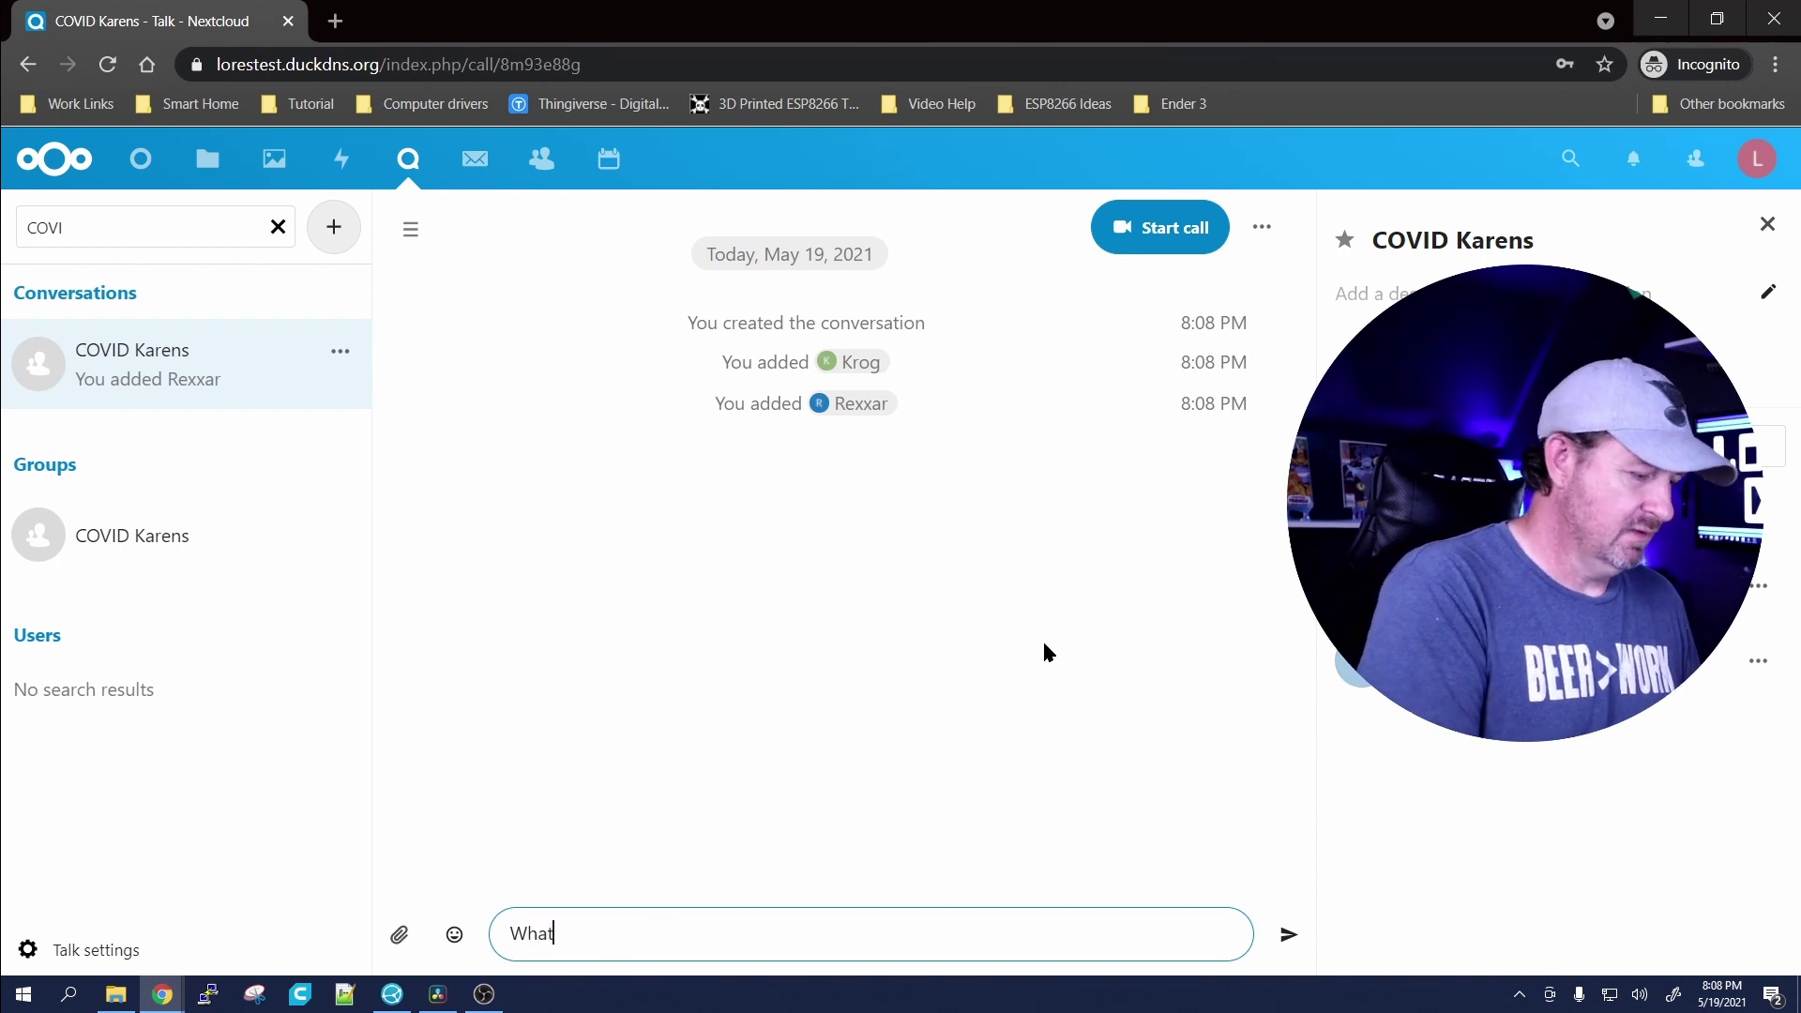
{"action": "type", "text": "s ya"}
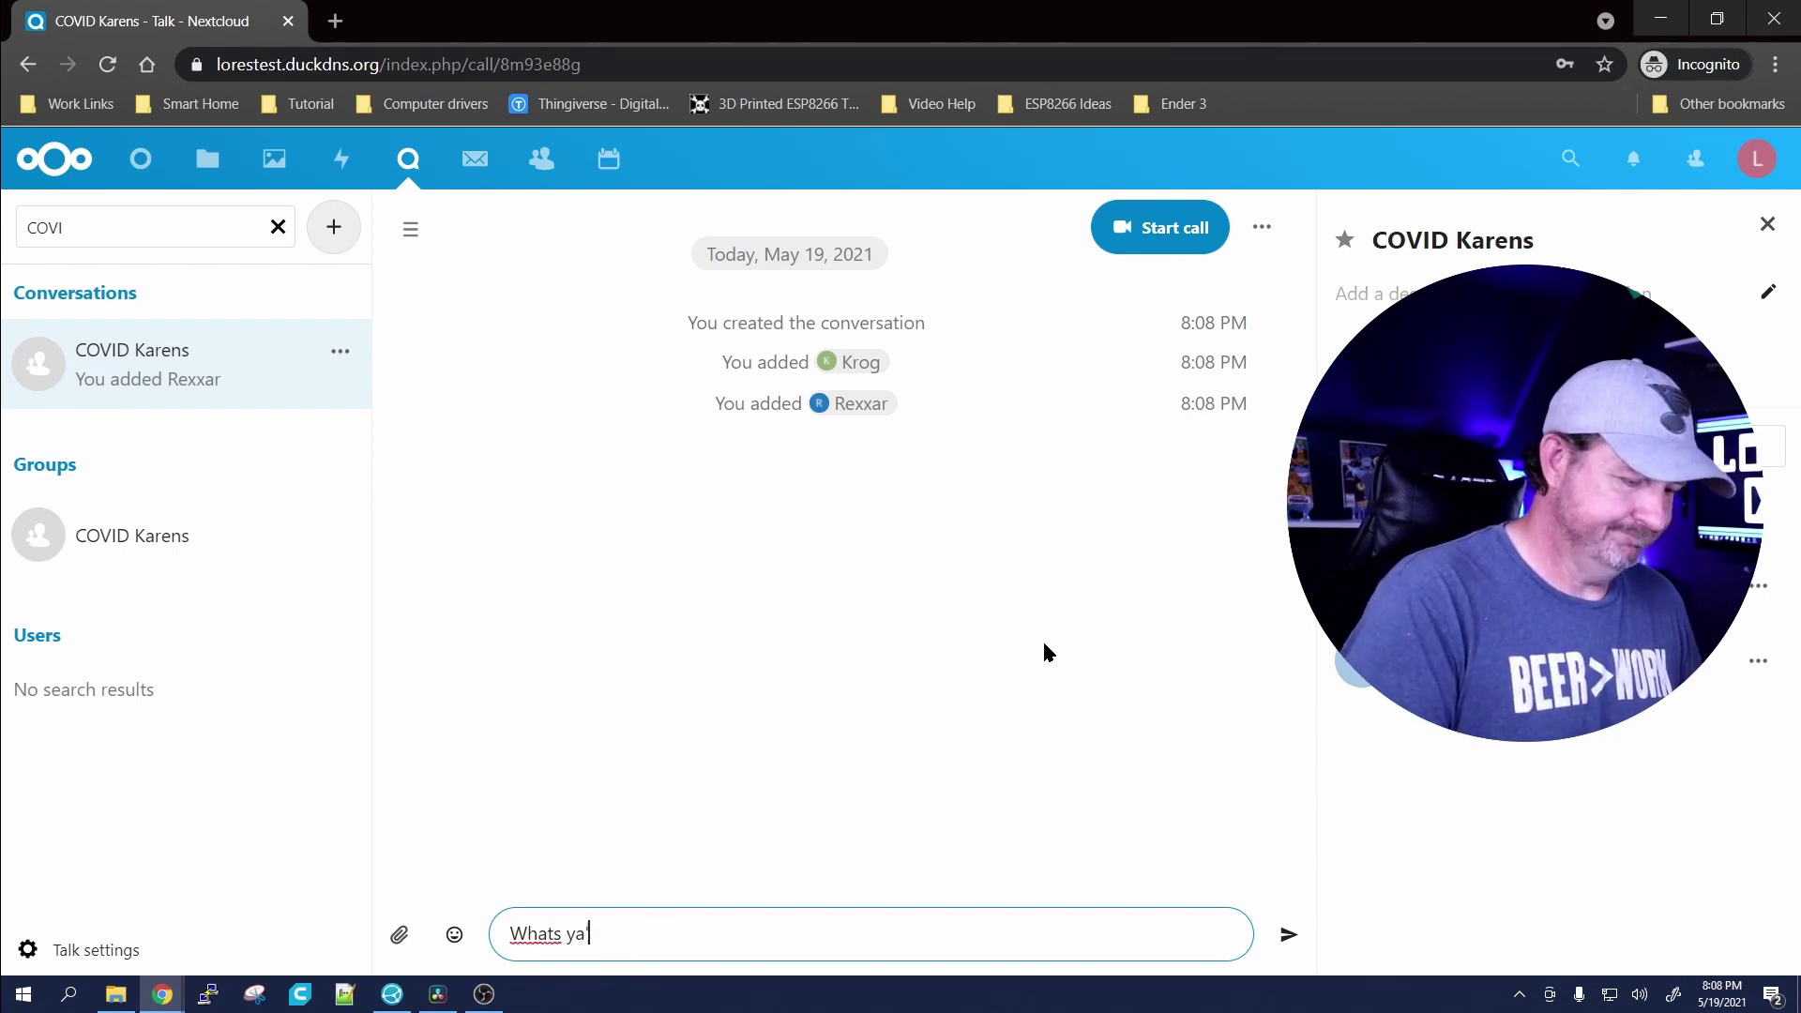
{"action": "type", "text": "'ll"}
{"action": "key", "text": "Return"}
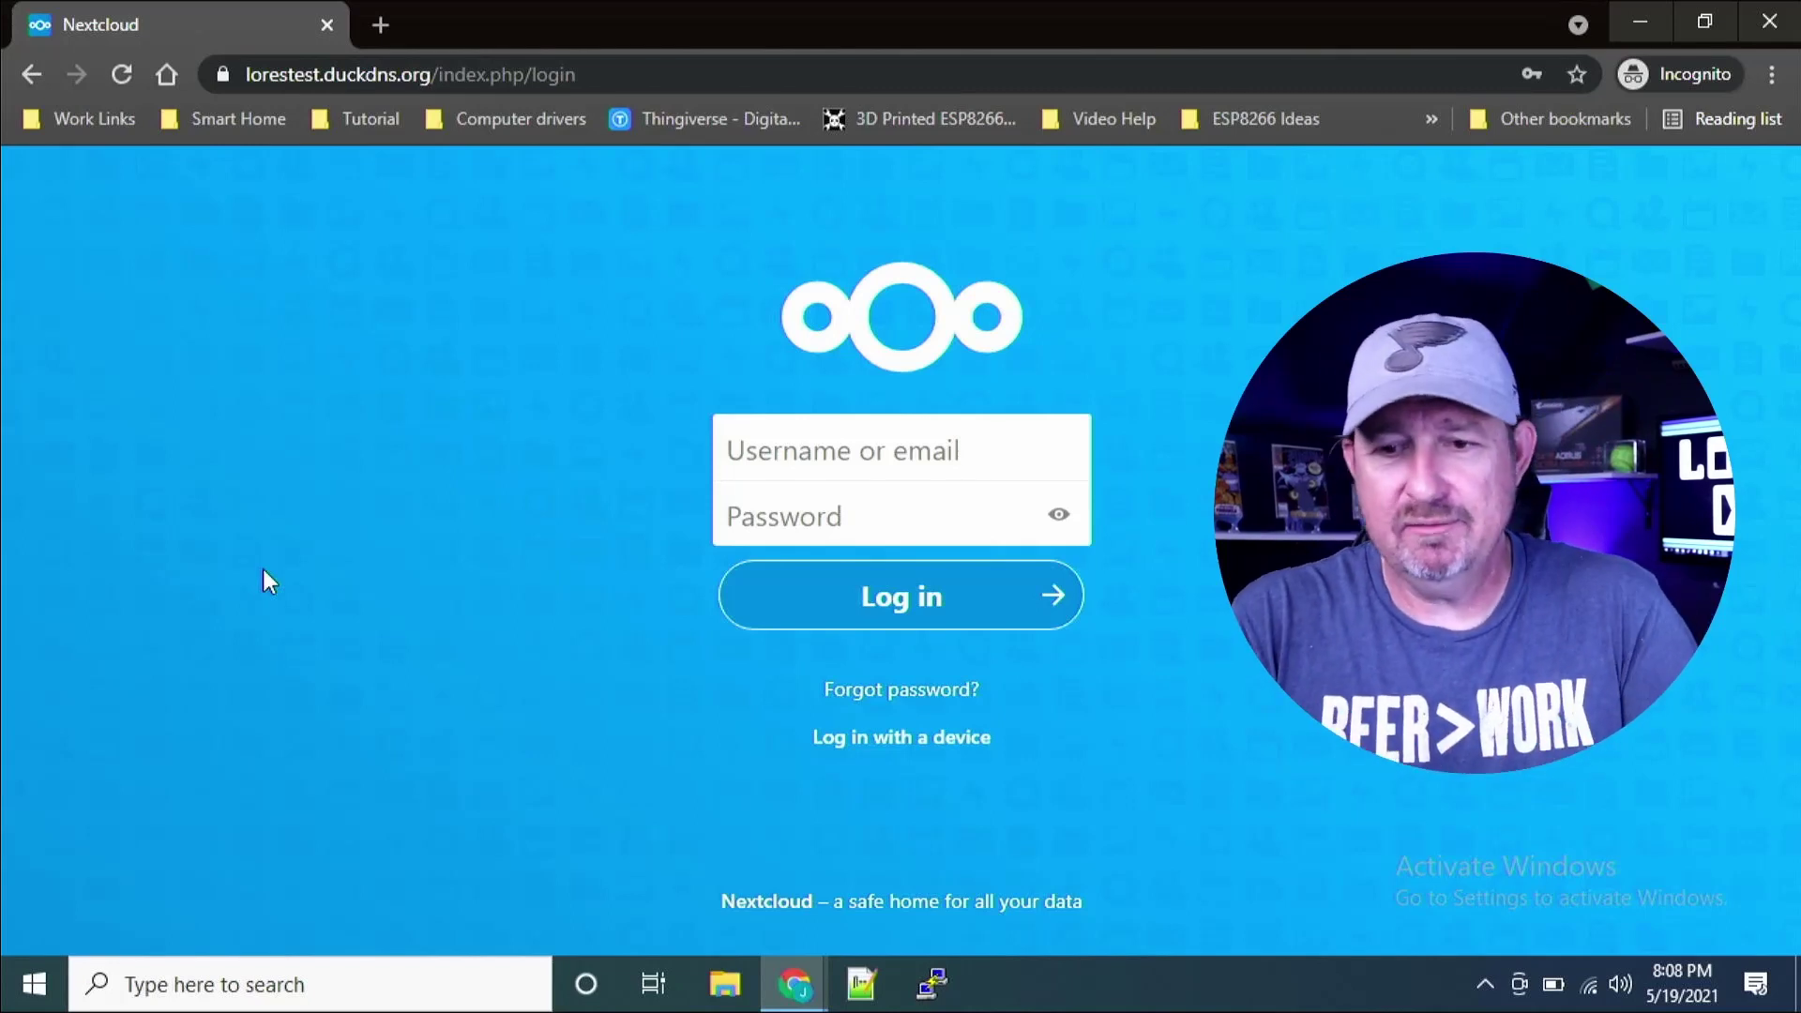
Step: Log in to Nextcloud as Krog using the account password
{"action": "left_click", "coordinate": [803, 457]}
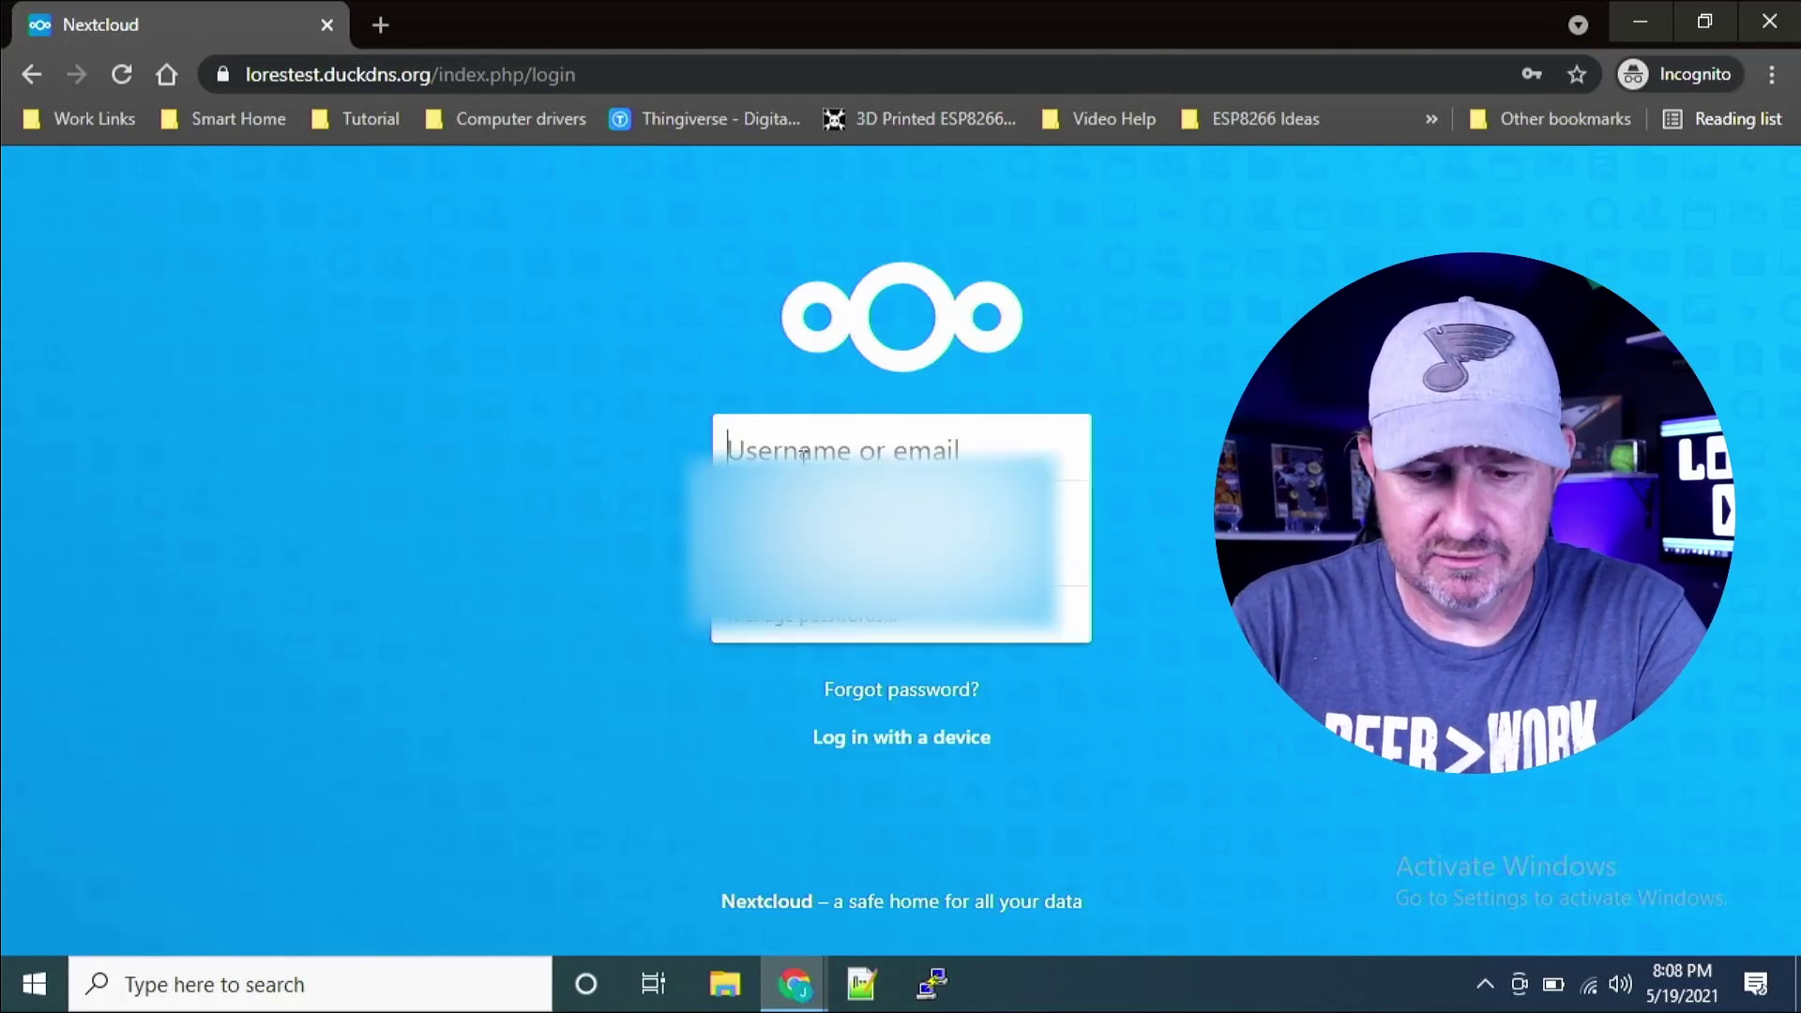
{"action": "type", "text": "Krog"}
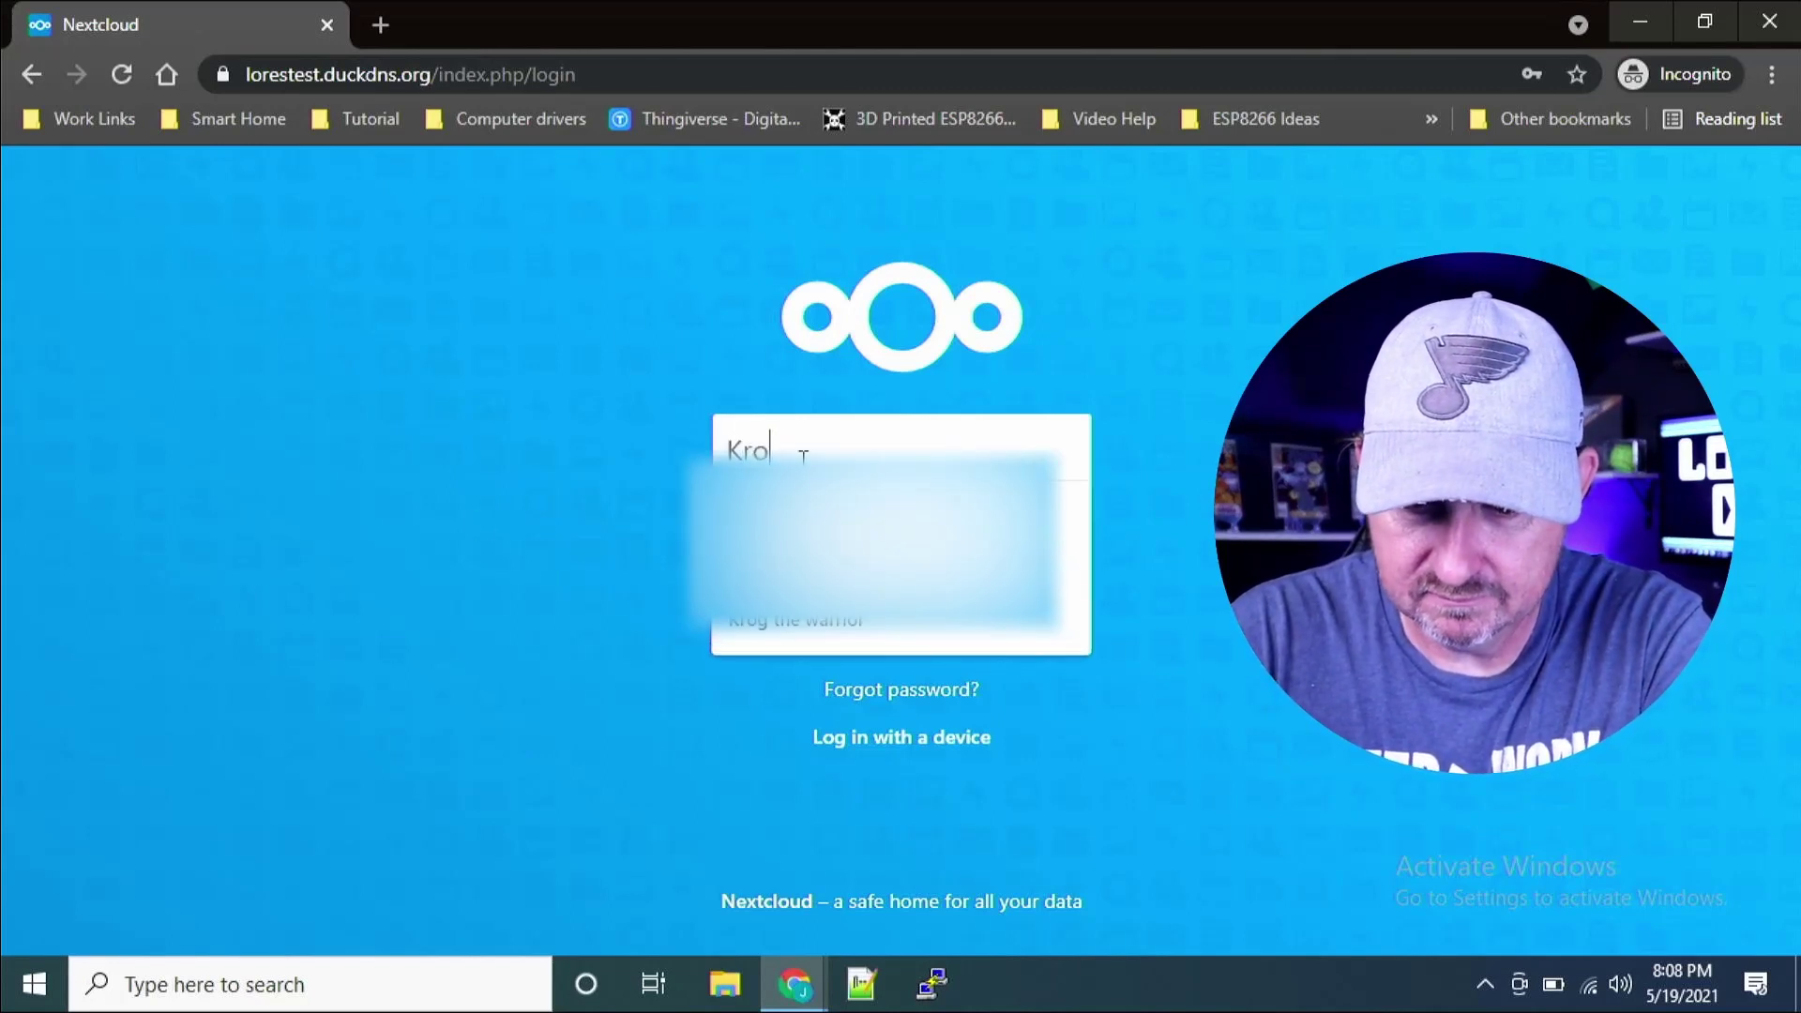
{"action": "left_click", "coordinate": [1140, 531]}
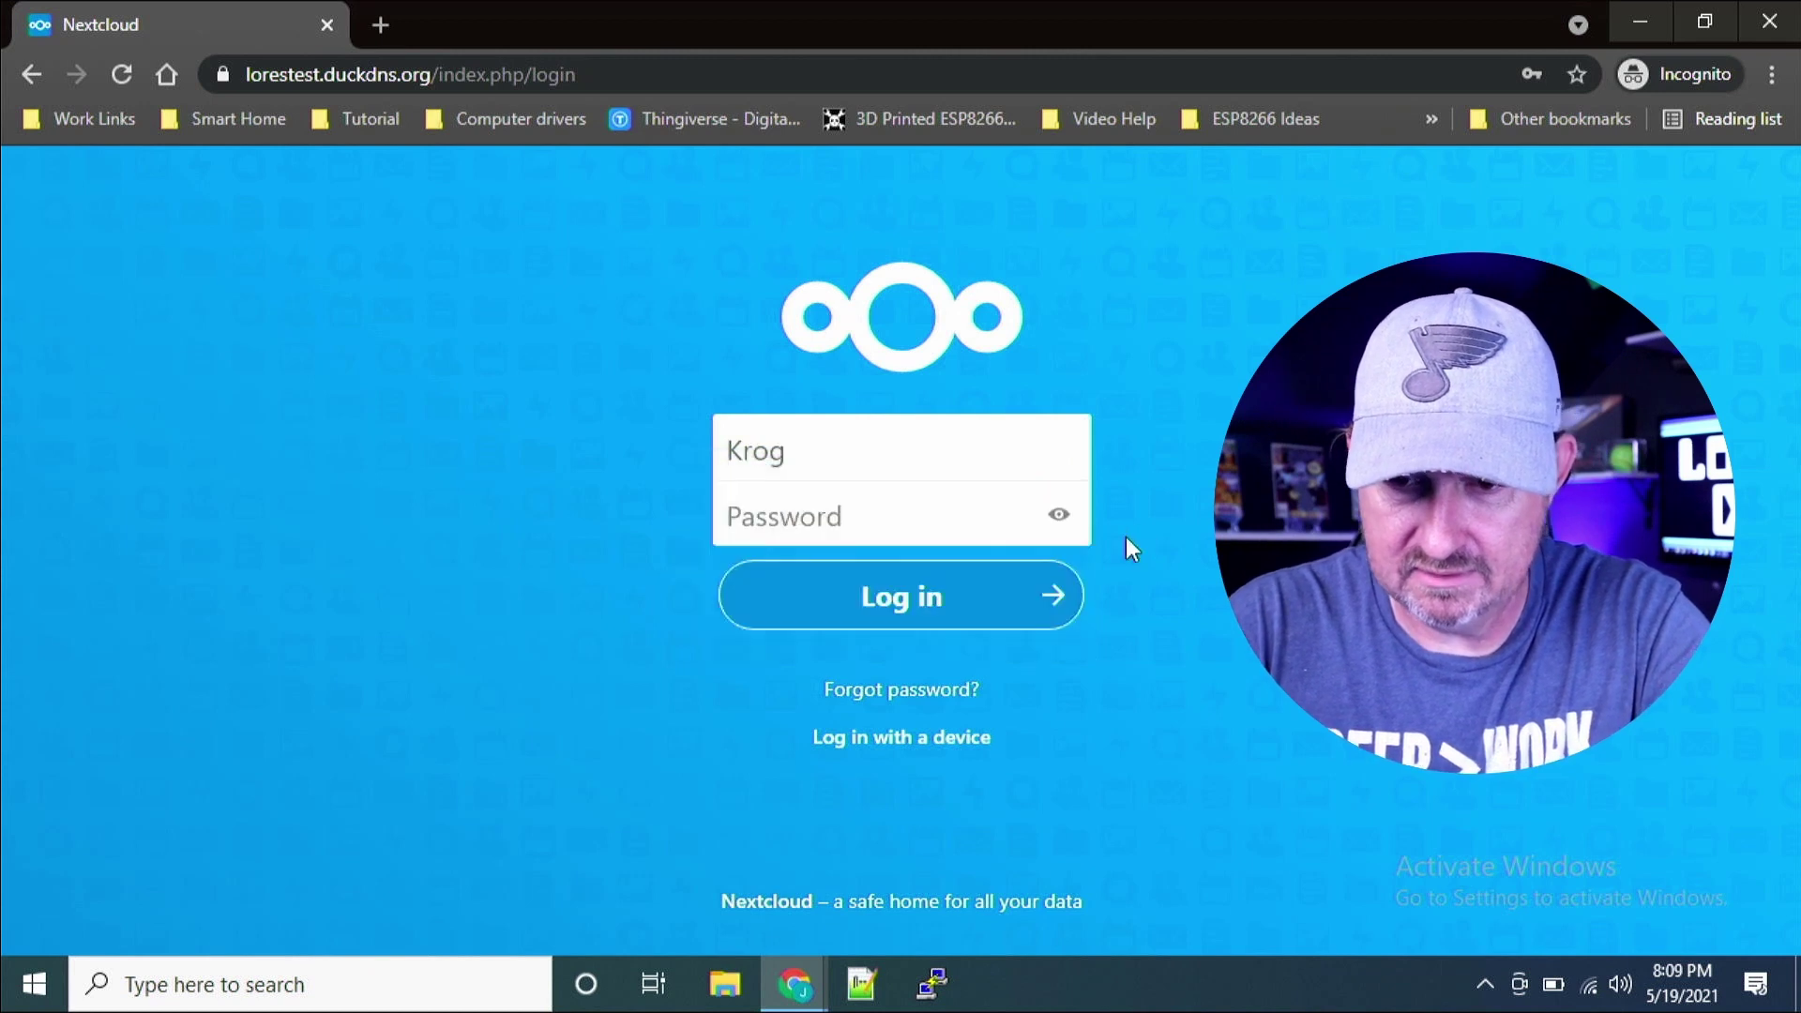
{"action": "left_click", "coordinate": [994, 513]}
{"action": "type", "text": "********"}
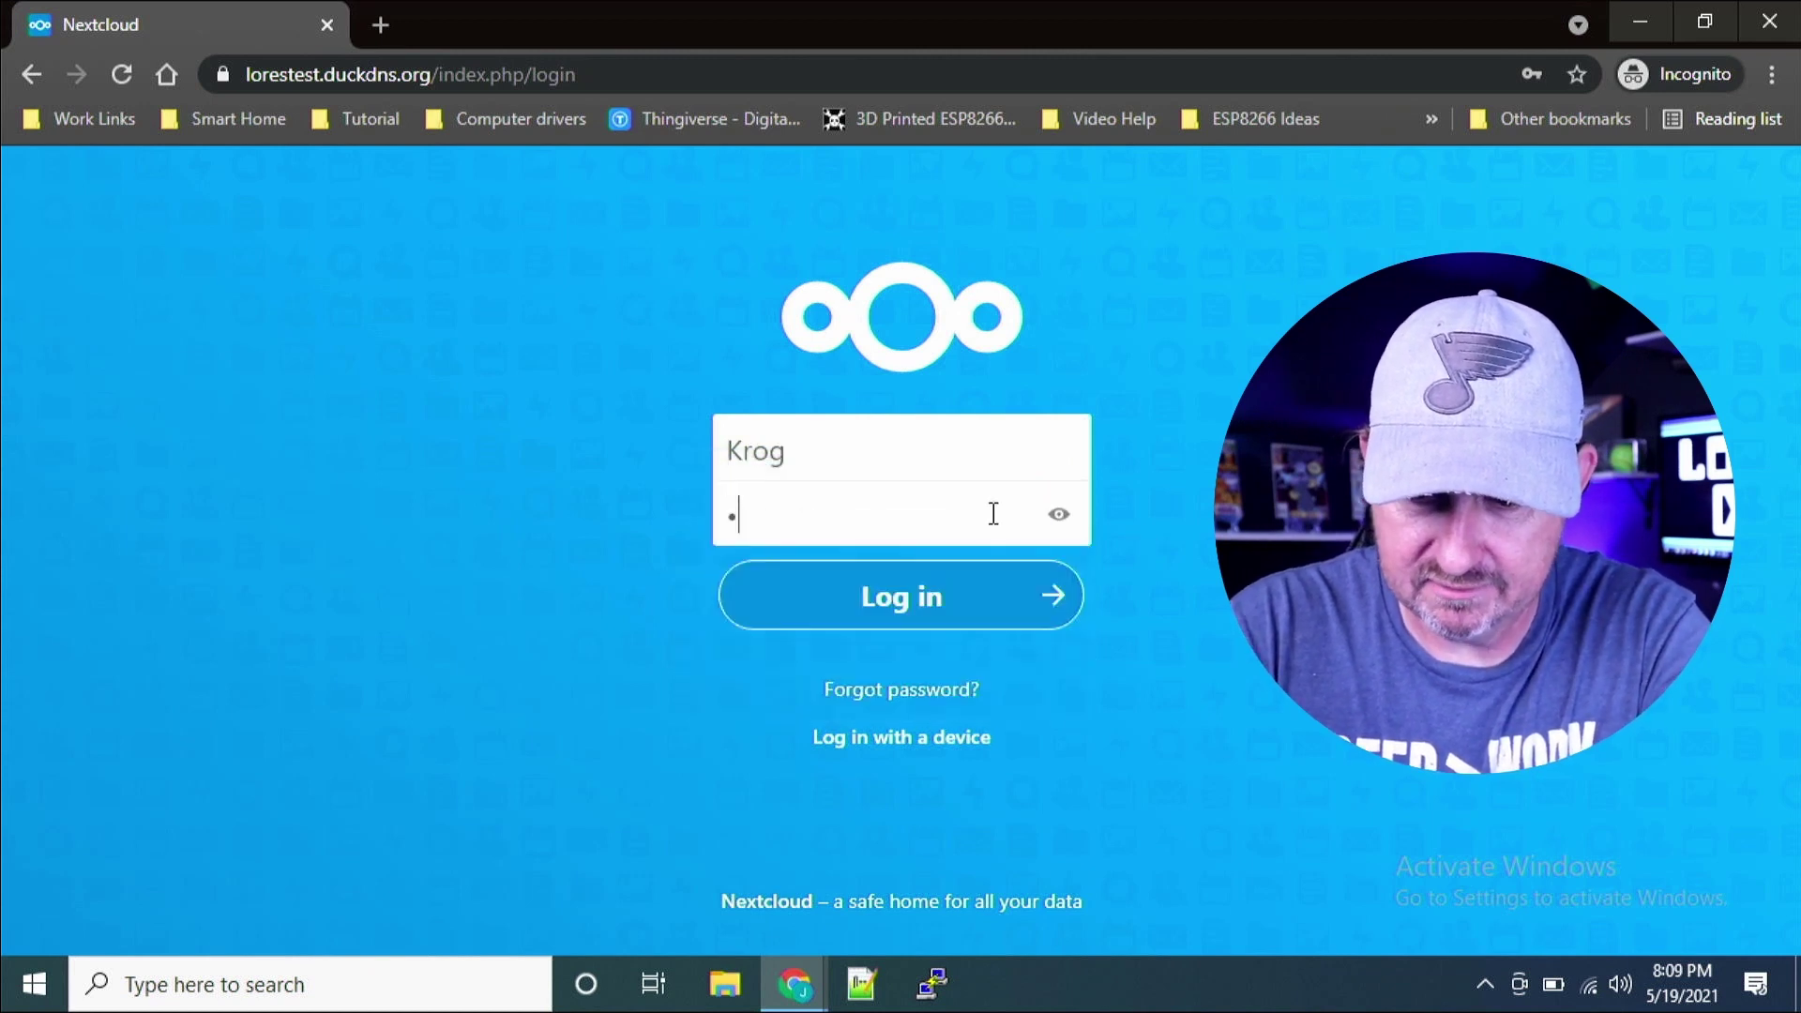
{"action": "key", "text": "Return"}
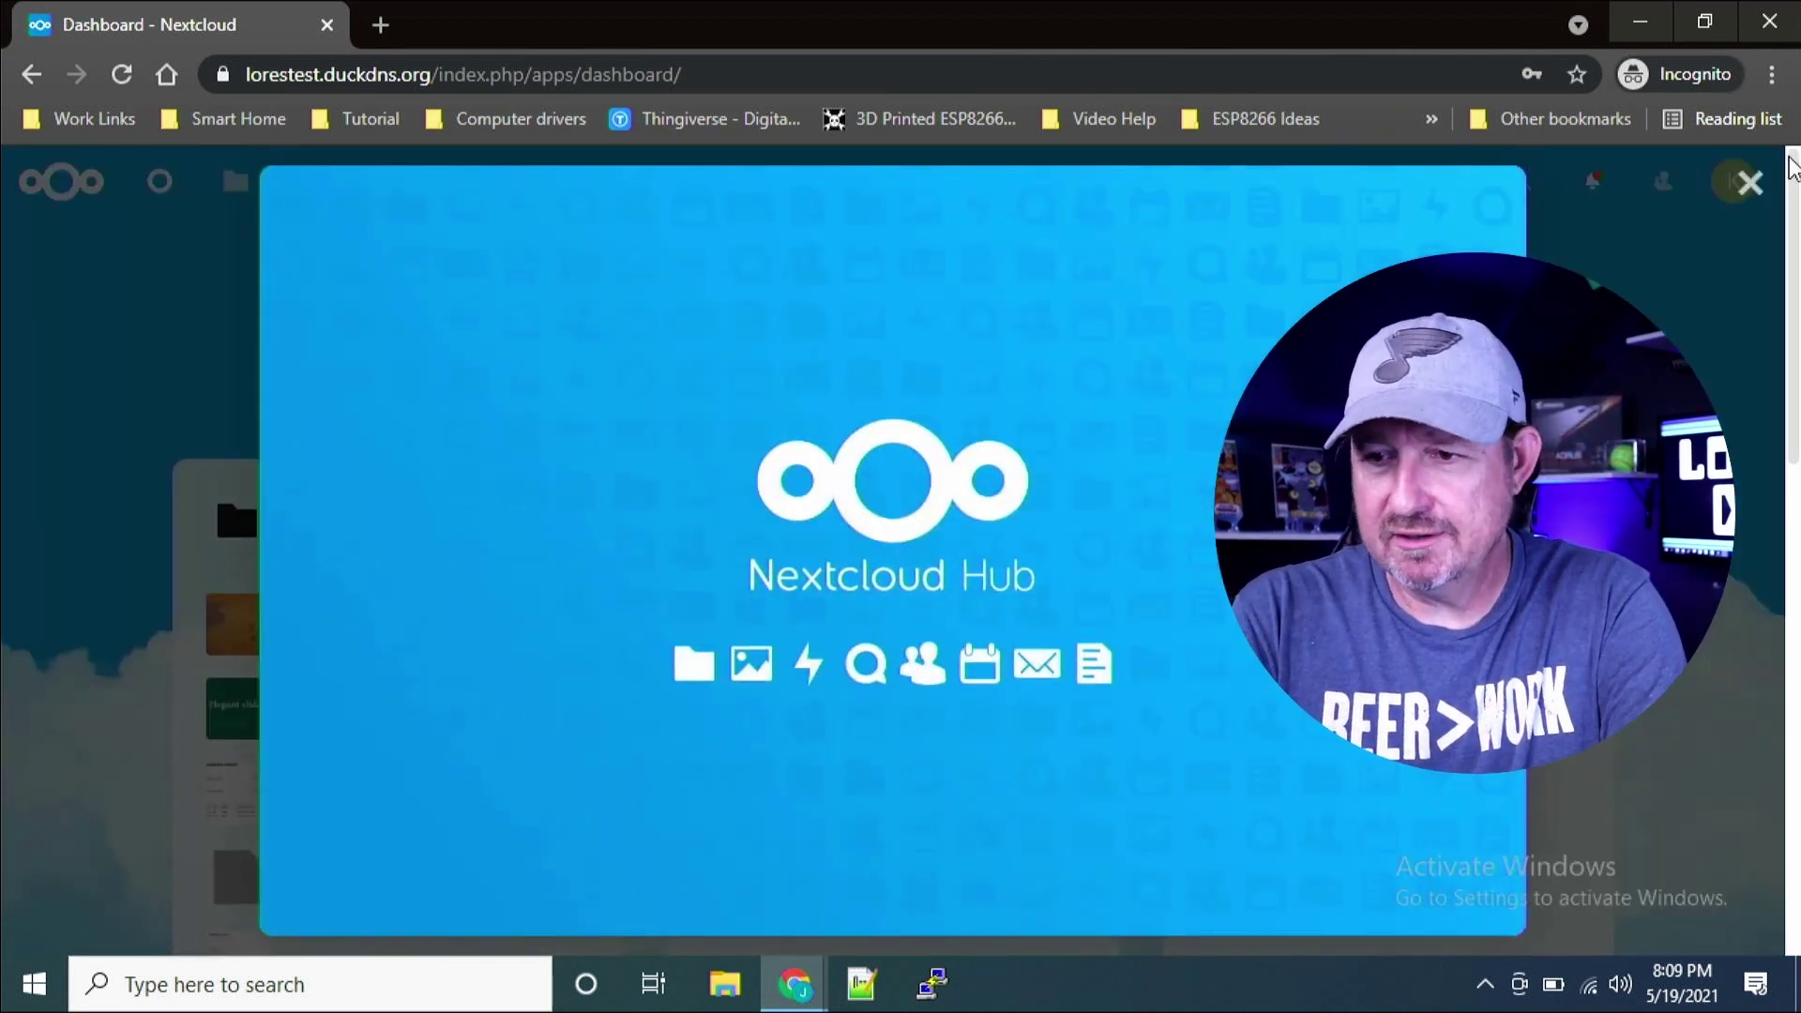
Step: Dismiss the Hub welcome and open COVID Karens from the Talk notification
{"action": "left_click", "coordinate": [1749, 182]}
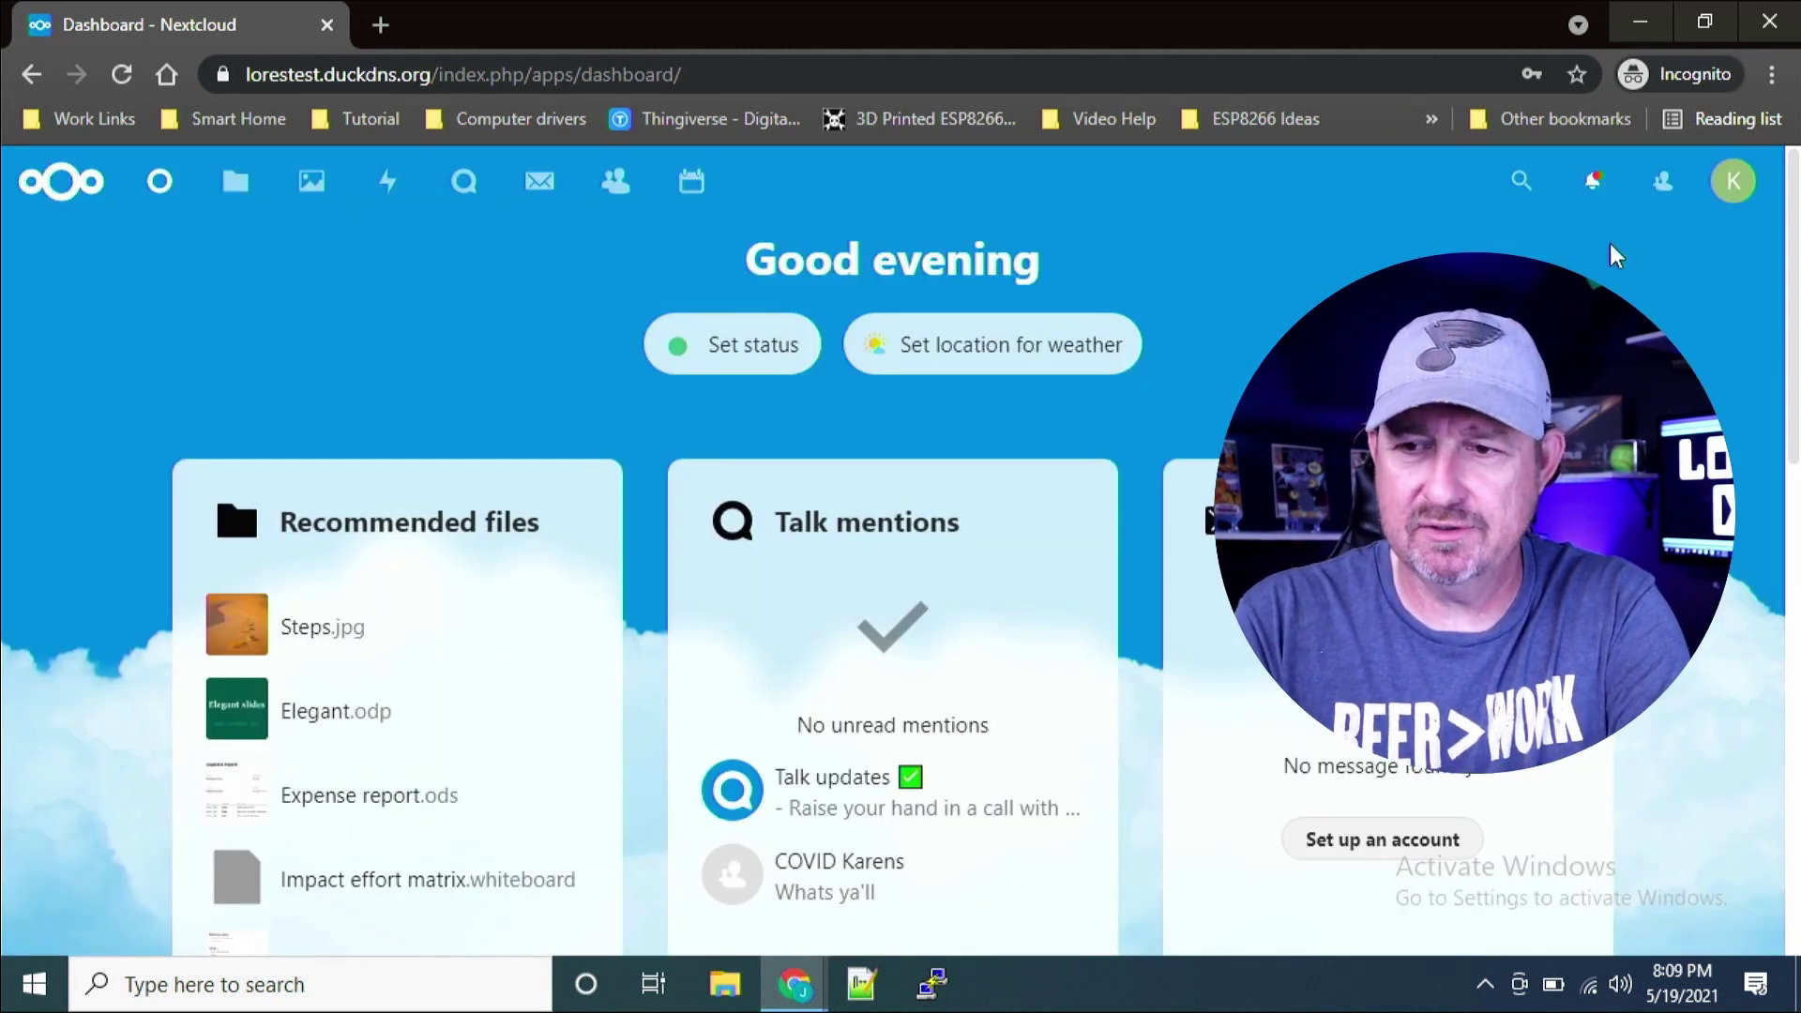
{"action": "left_click", "coordinate": [1589, 181]}
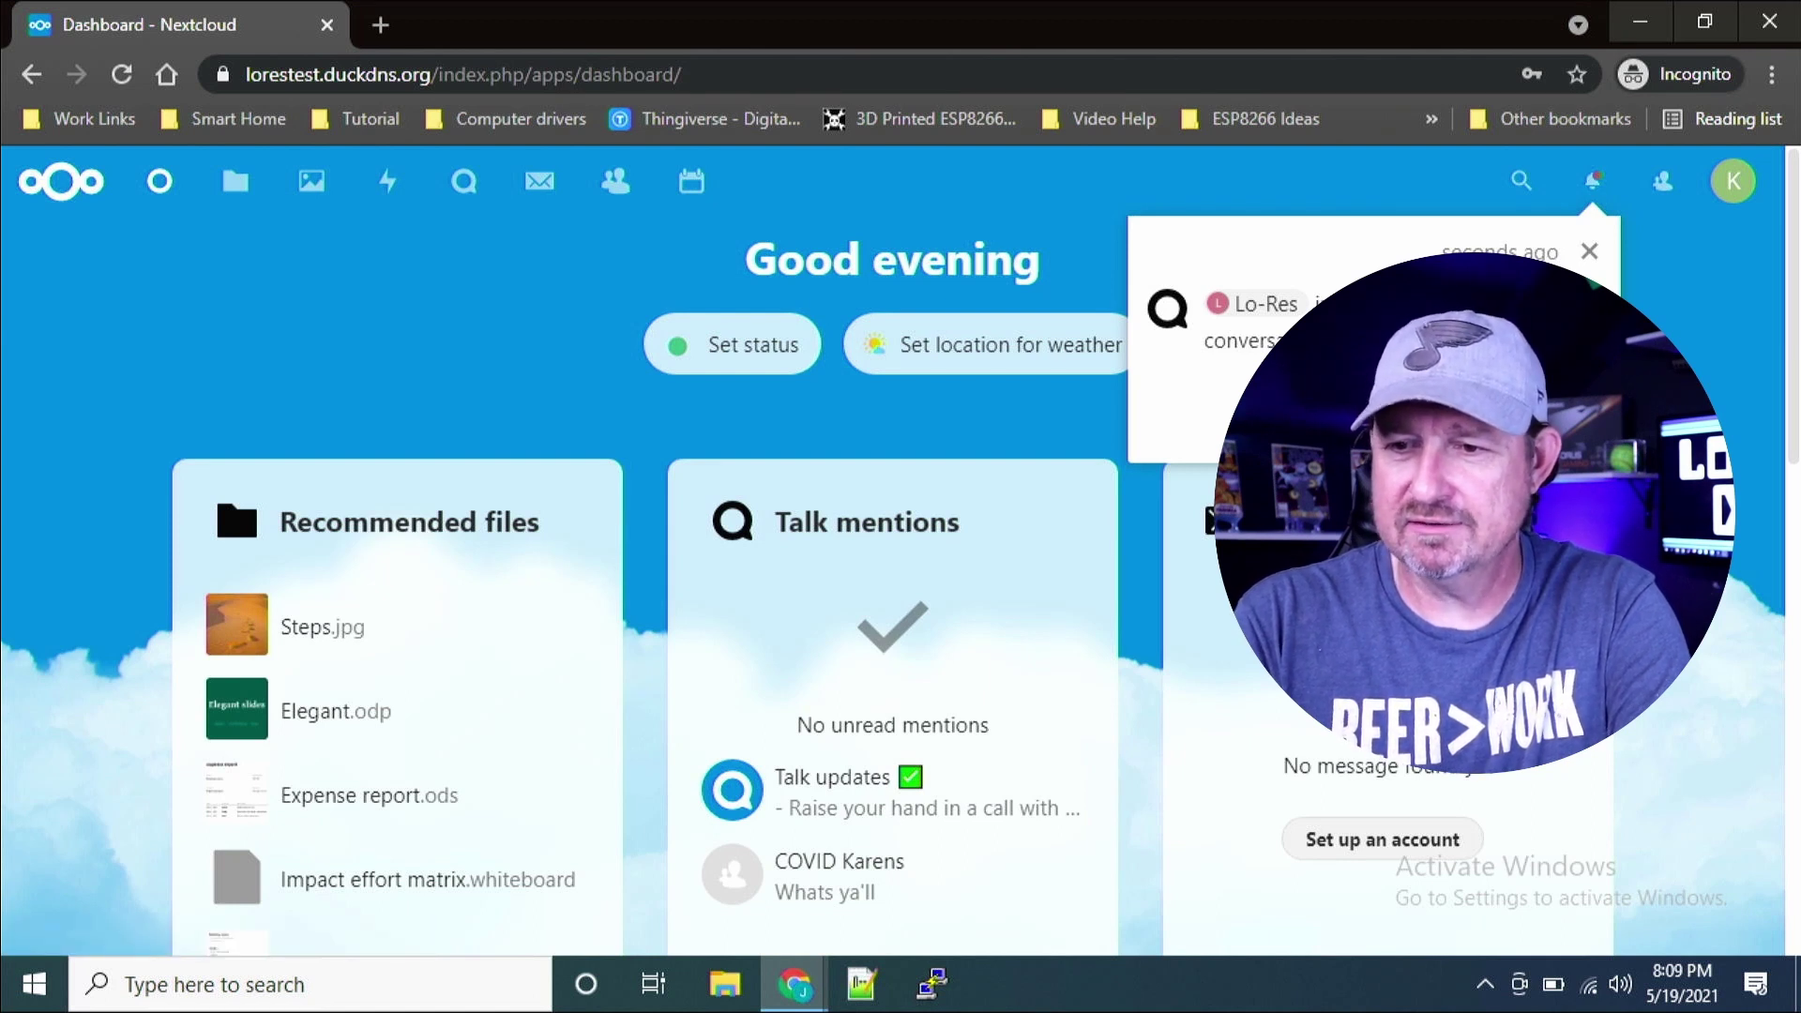
{"action": "left_click", "coordinate": [1256, 319]}
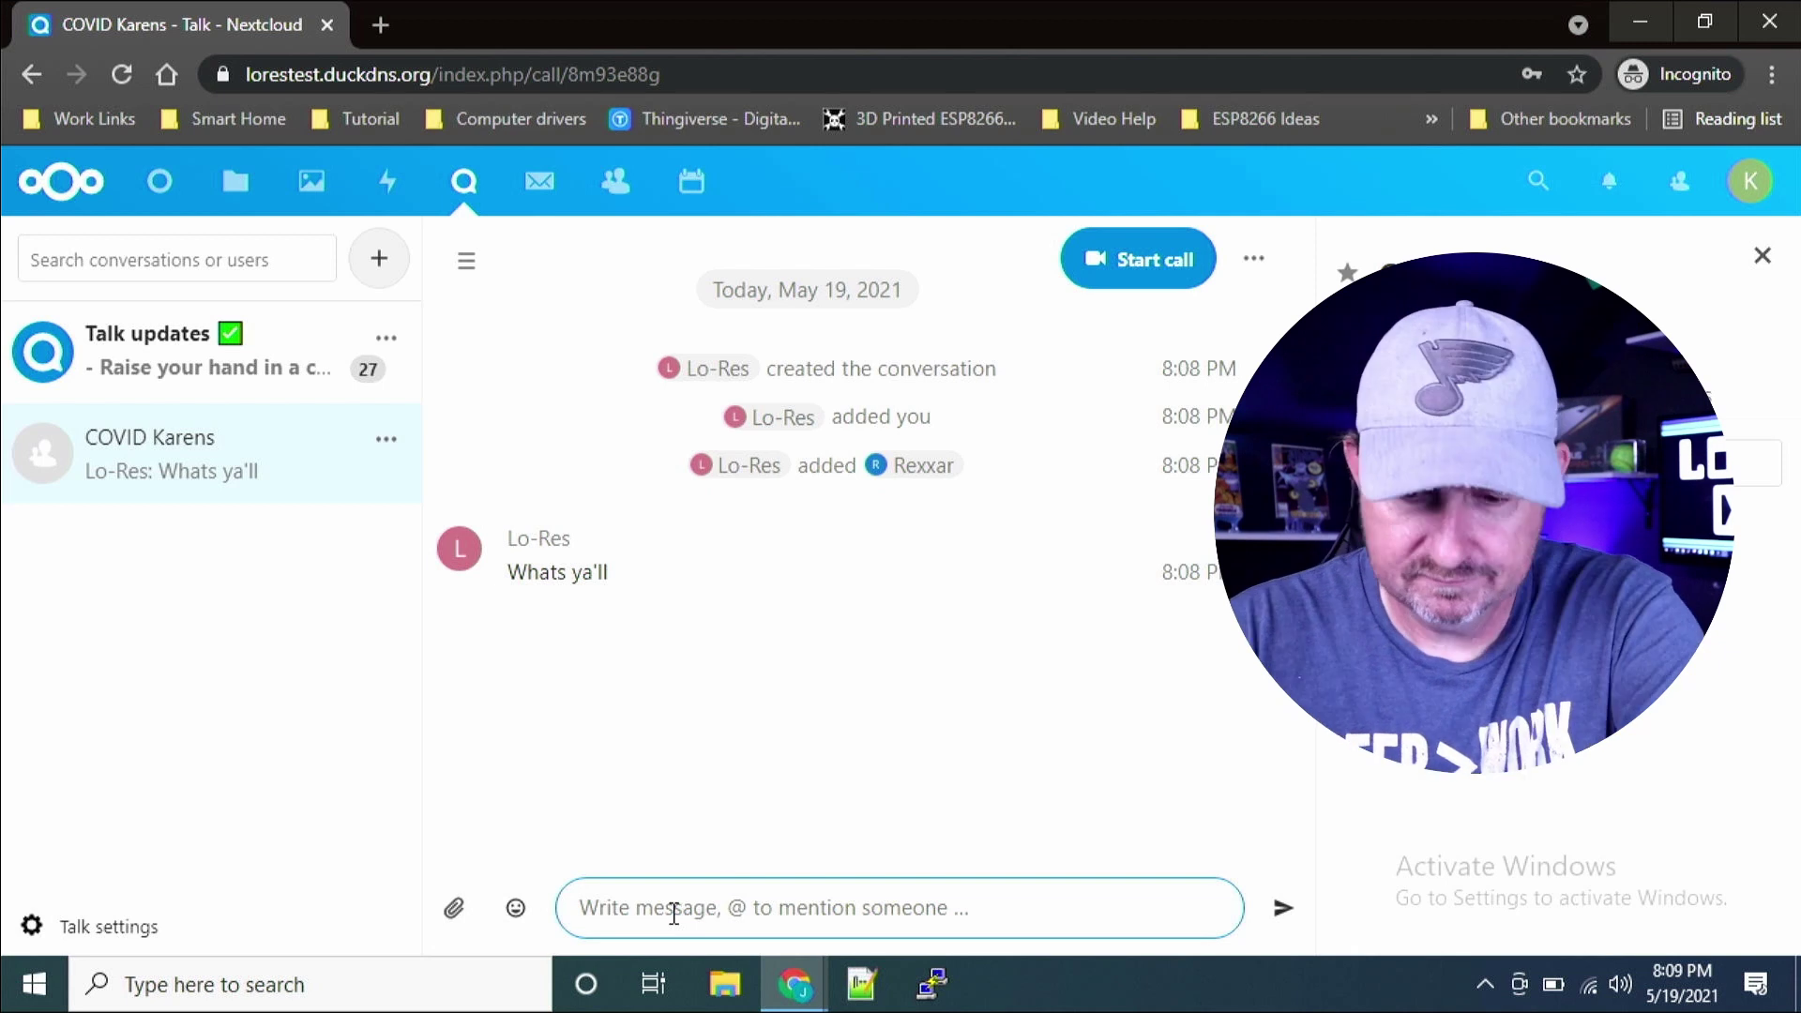
Step: Post 'Not Bruh' as the reply beneath the 'Whats ya'll' greeting
{"action": "type", "text": "Not B"}
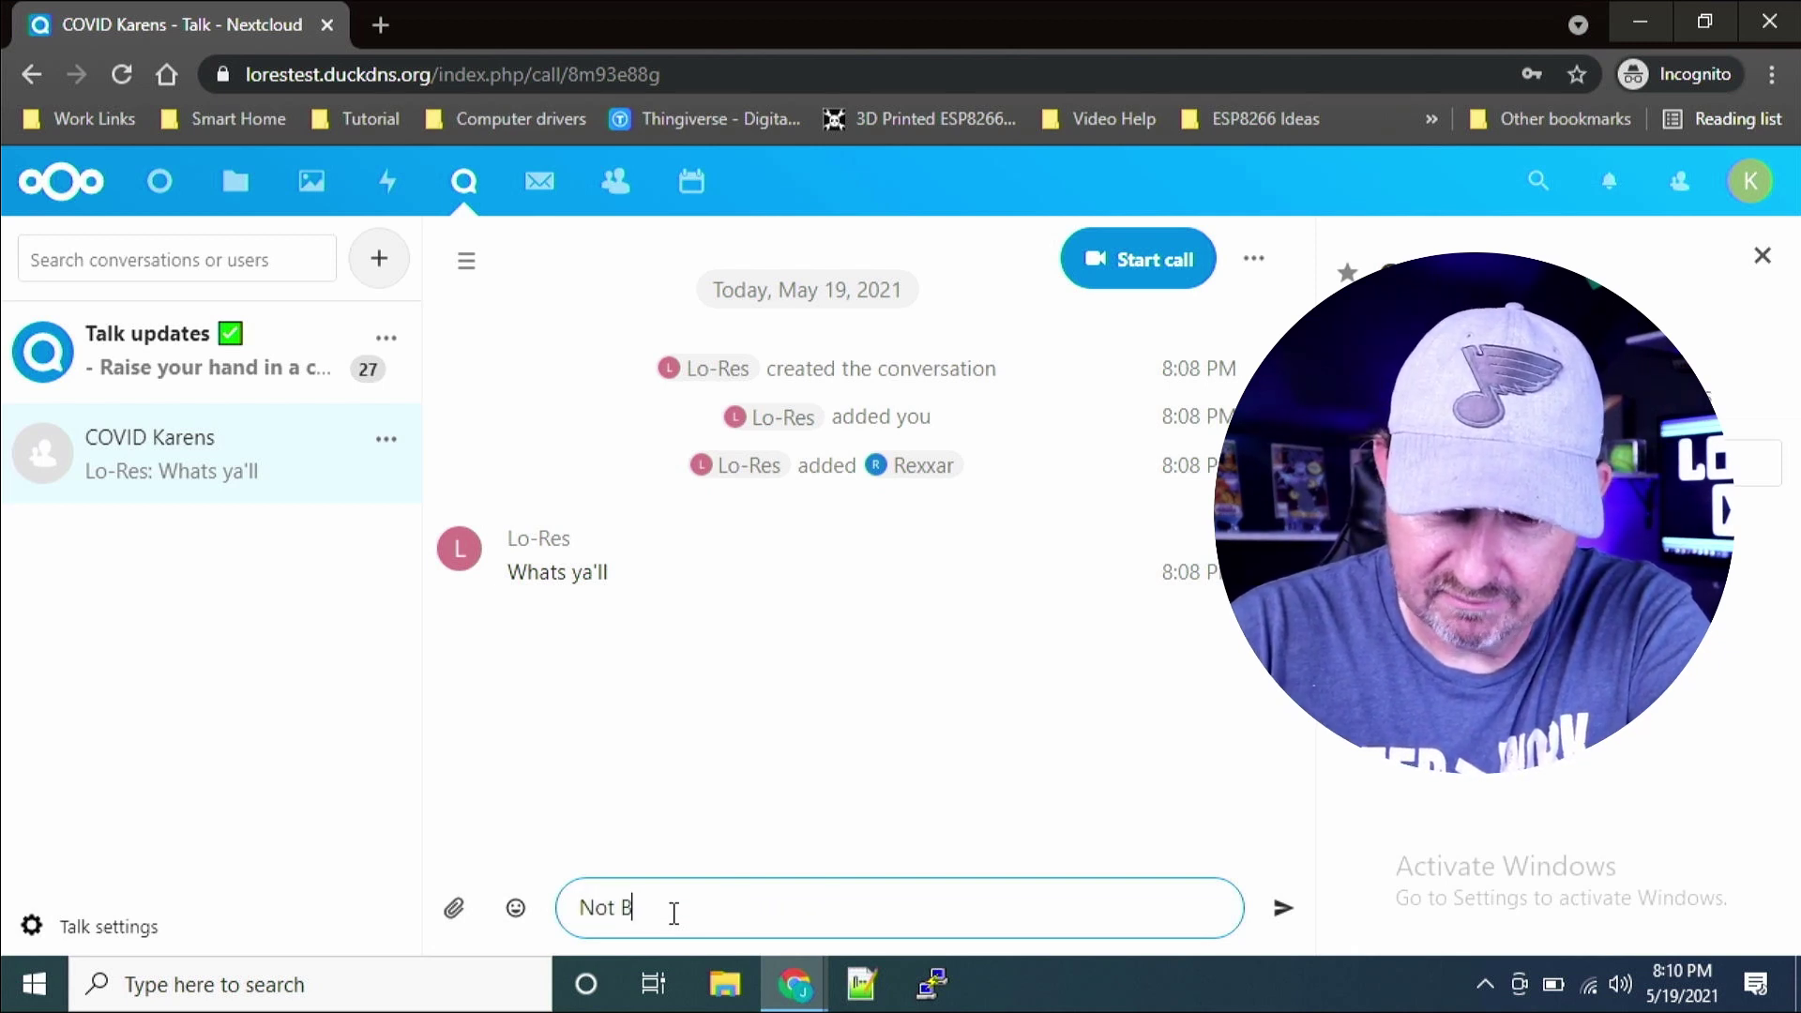
{"action": "type", "text": "ruh"}
{"action": "key", "text": "Return"}
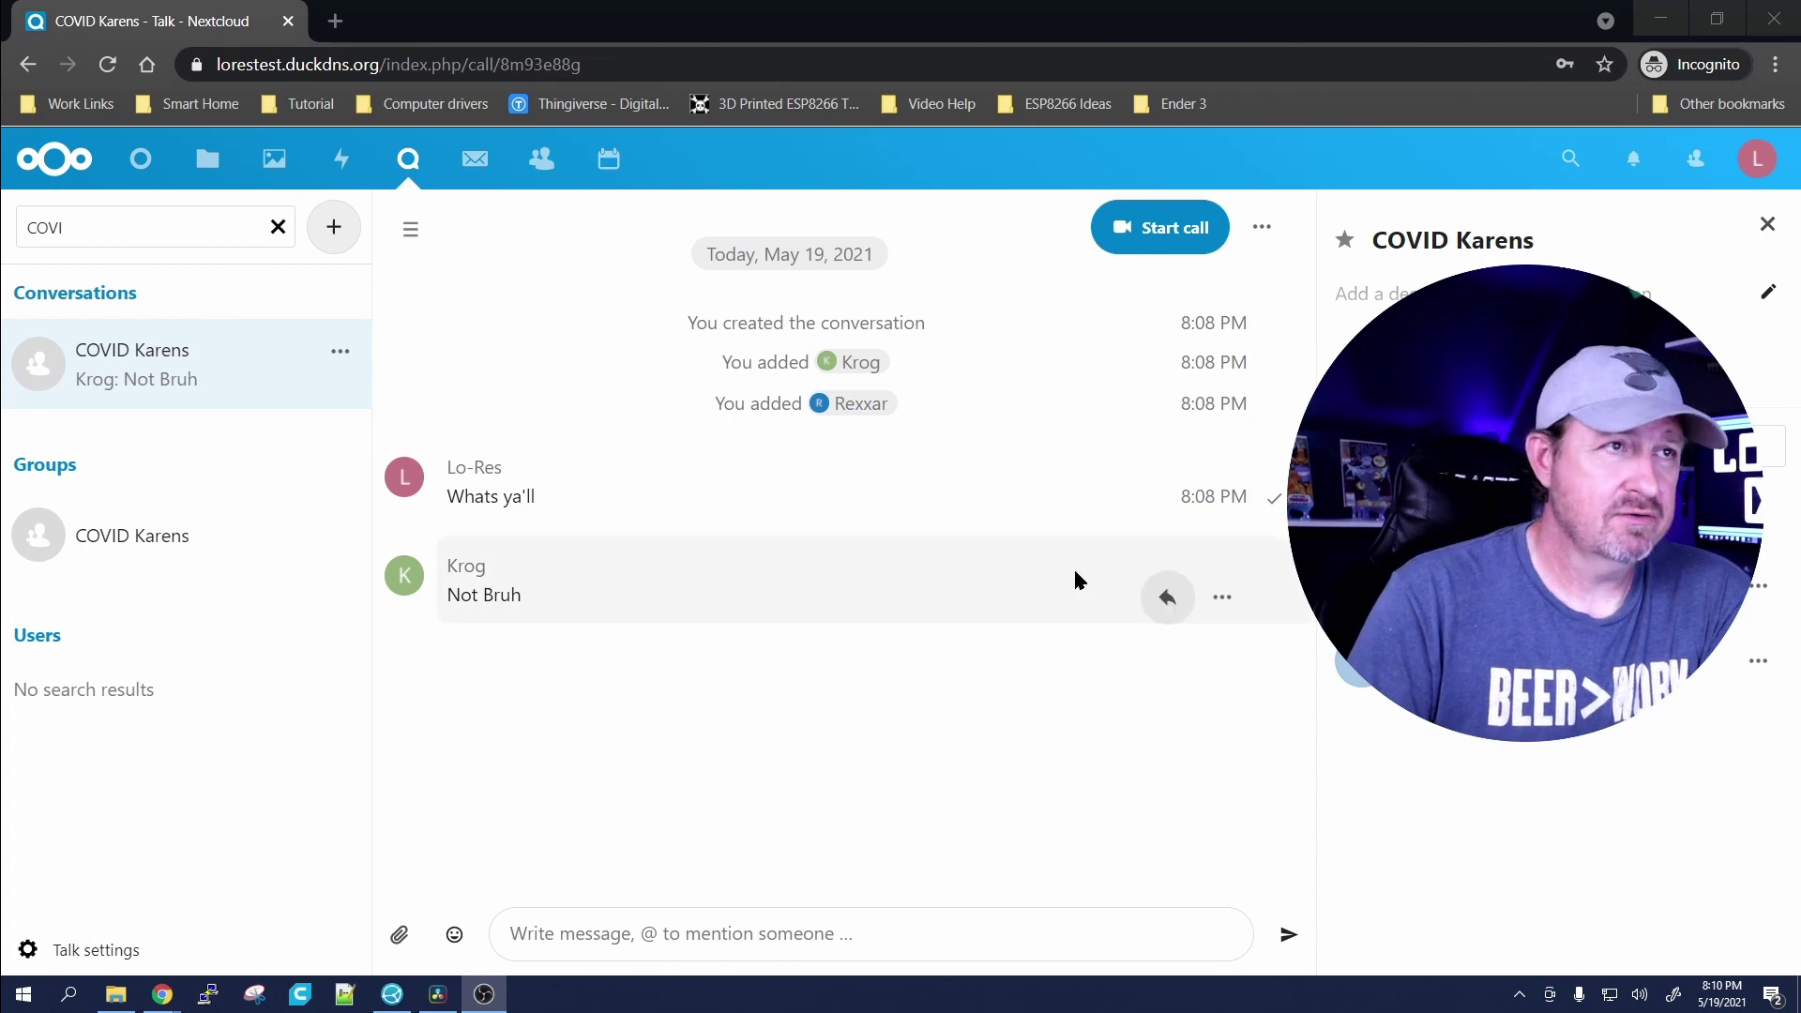
Step: Start a video call in COVID Karens, granting the browser microphone and camera access
{"action": "left_click", "coordinate": [1146, 248]}
{"action": "left_click", "coordinate": [422, 234]}
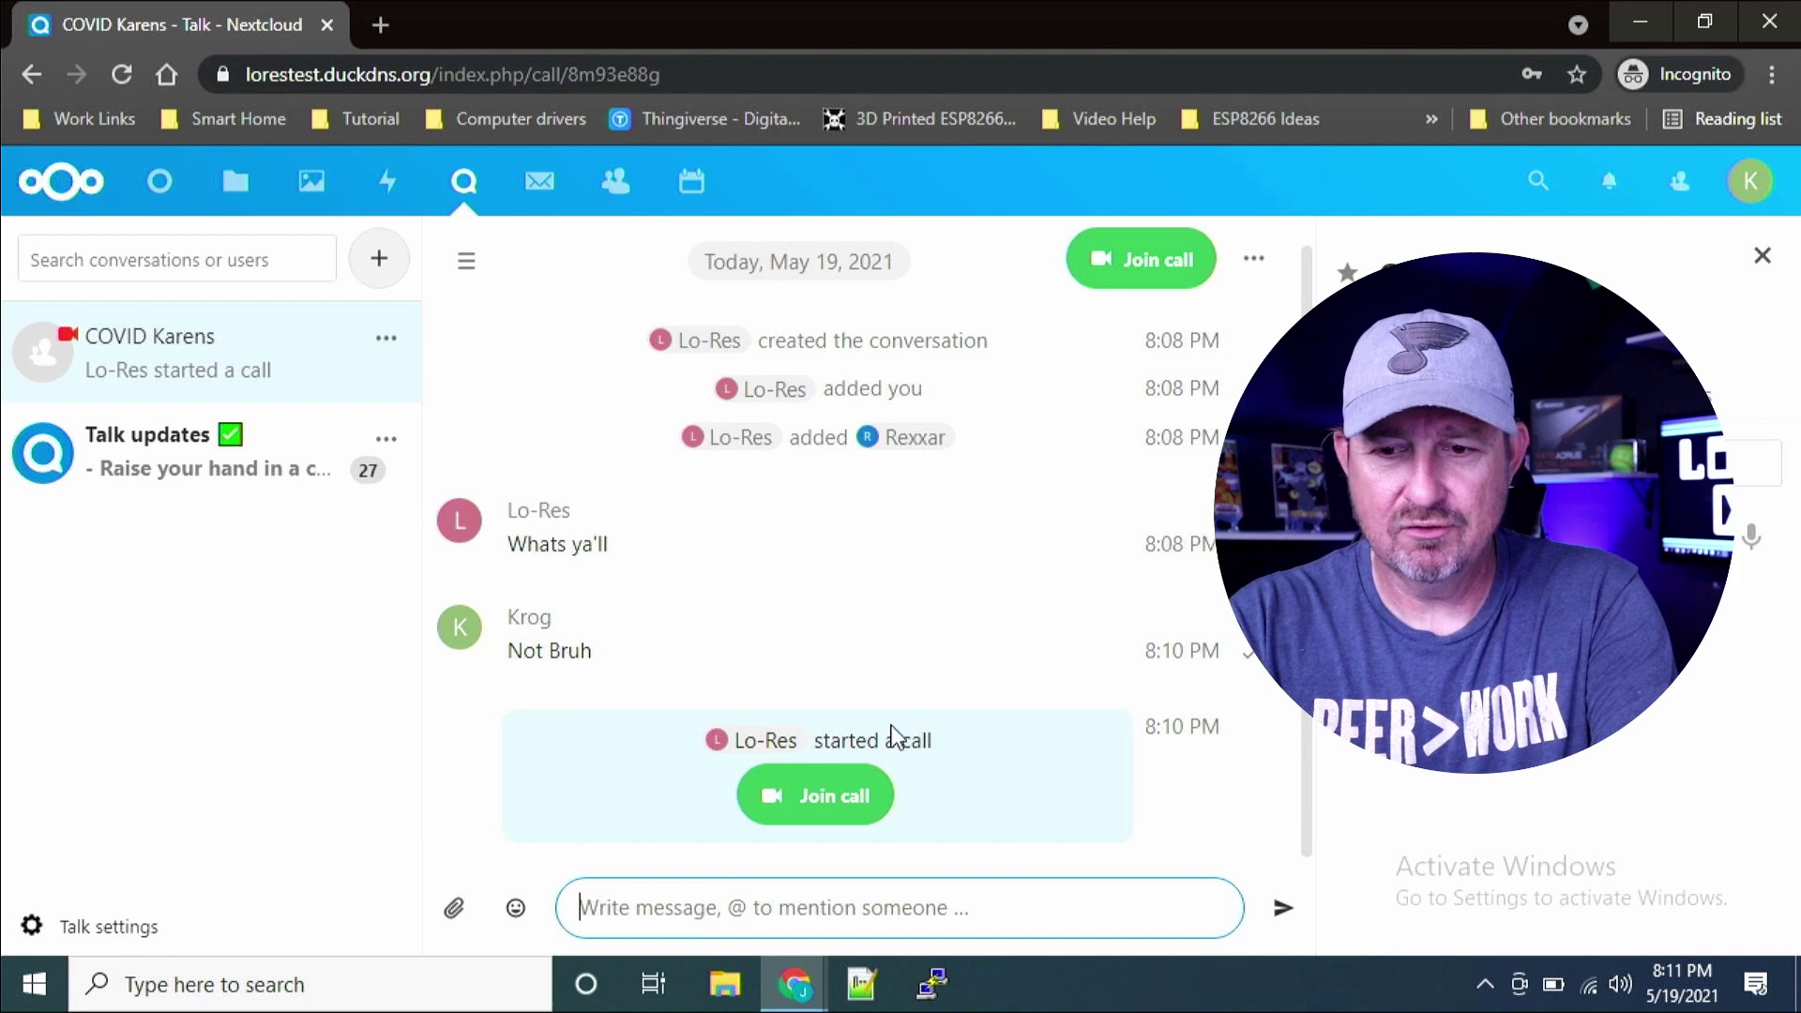
Step: Join the in-progress COVID Karens call from the second account, allowing camera and microphone
{"action": "left_click", "coordinate": [849, 800]}
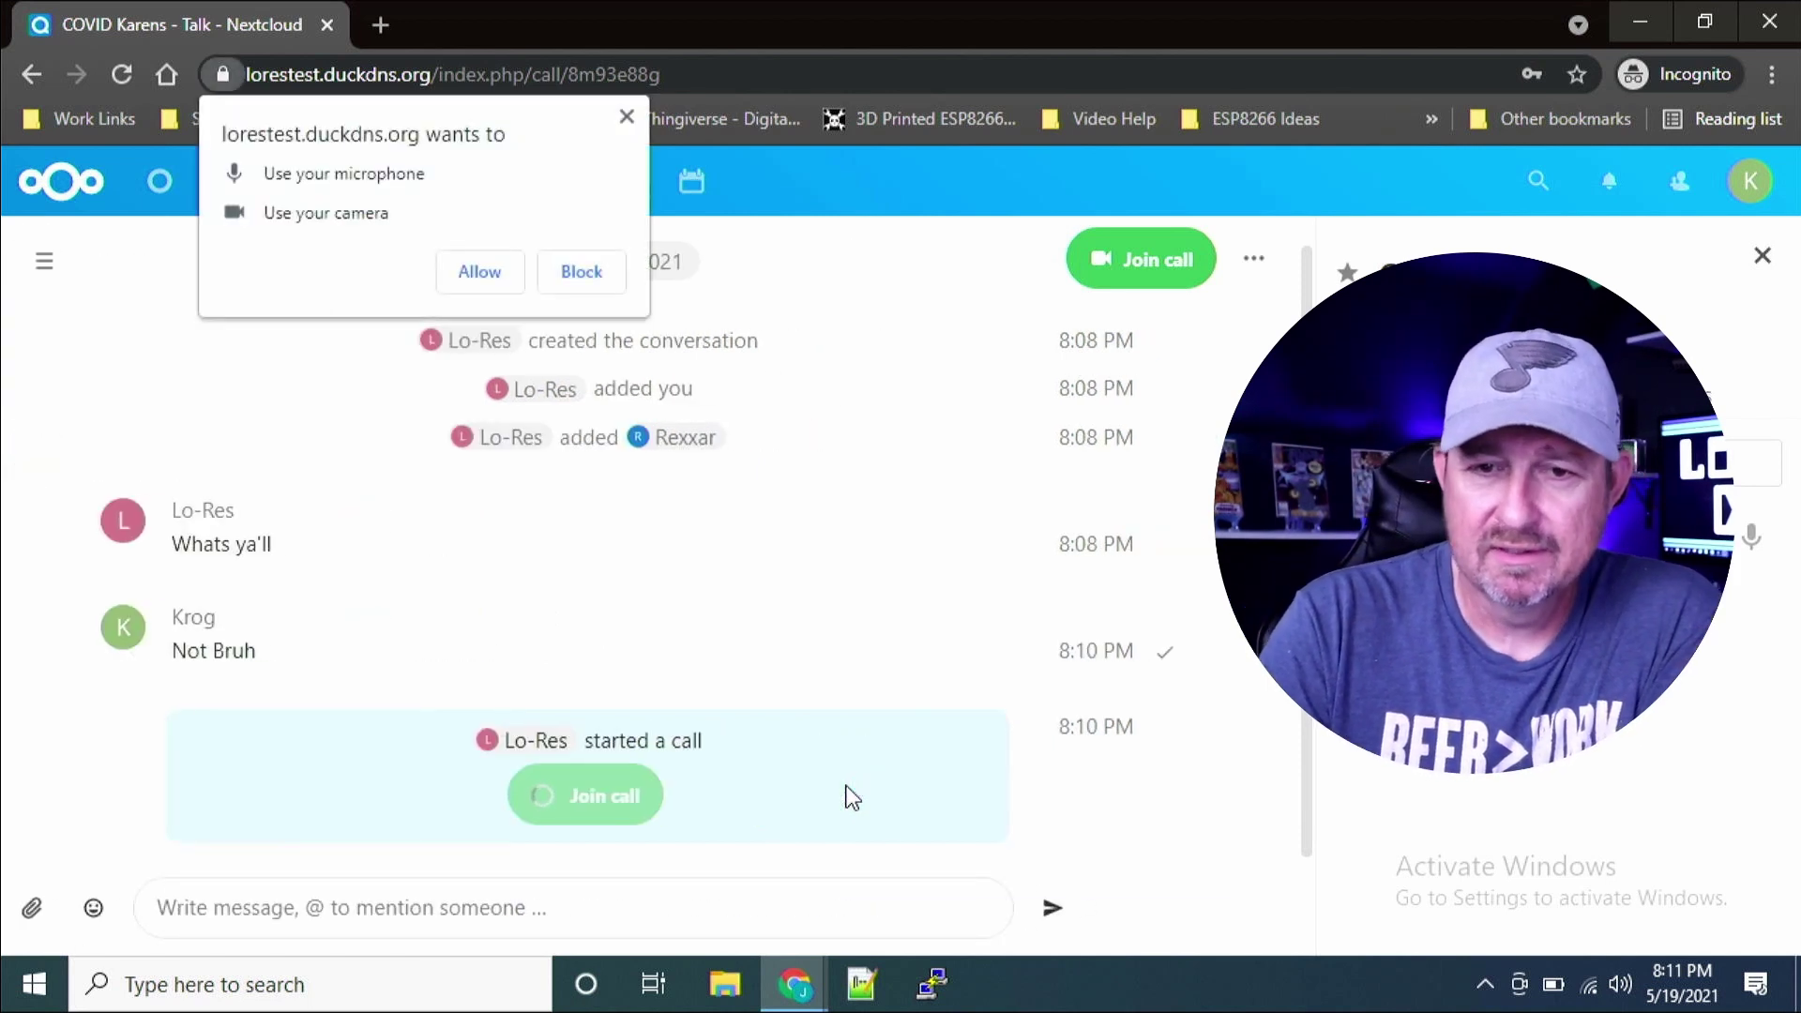
{"action": "left_click", "coordinate": [479, 272]}
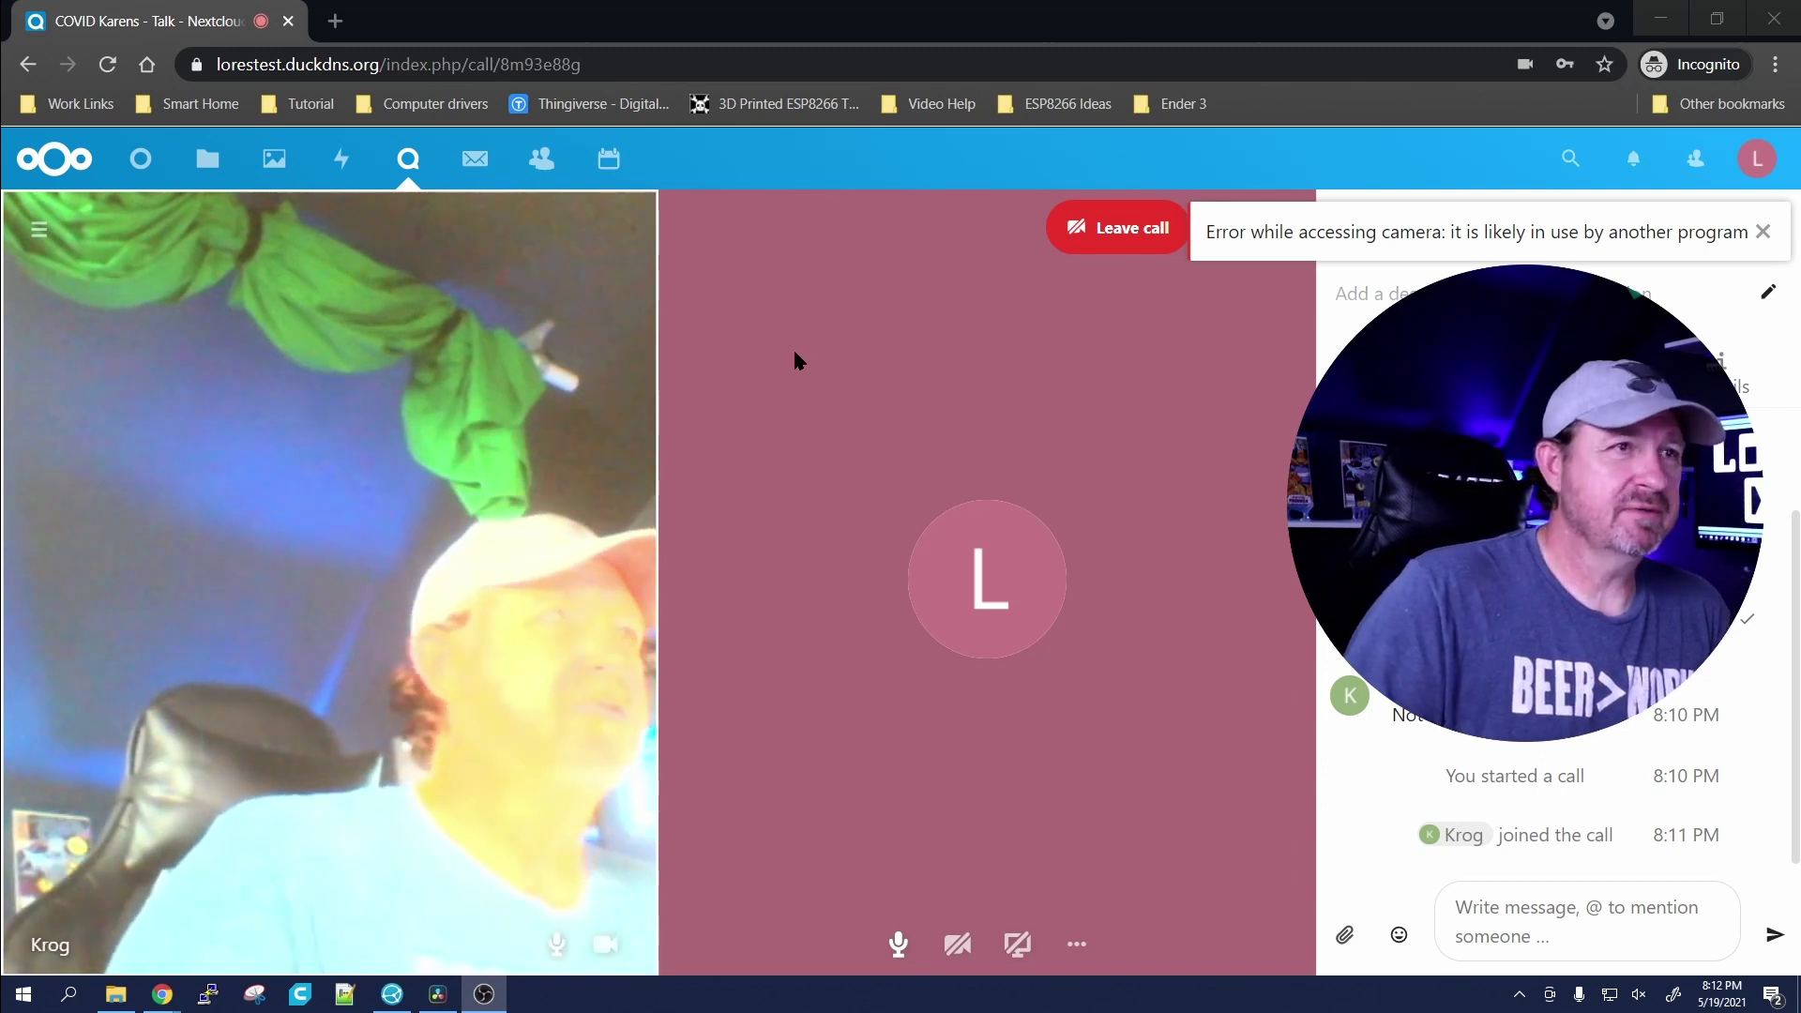
Step: Leave the video call so the chat logs a 1:50 call summary
{"action": "left_click", "coordinate": [1142, 236]}
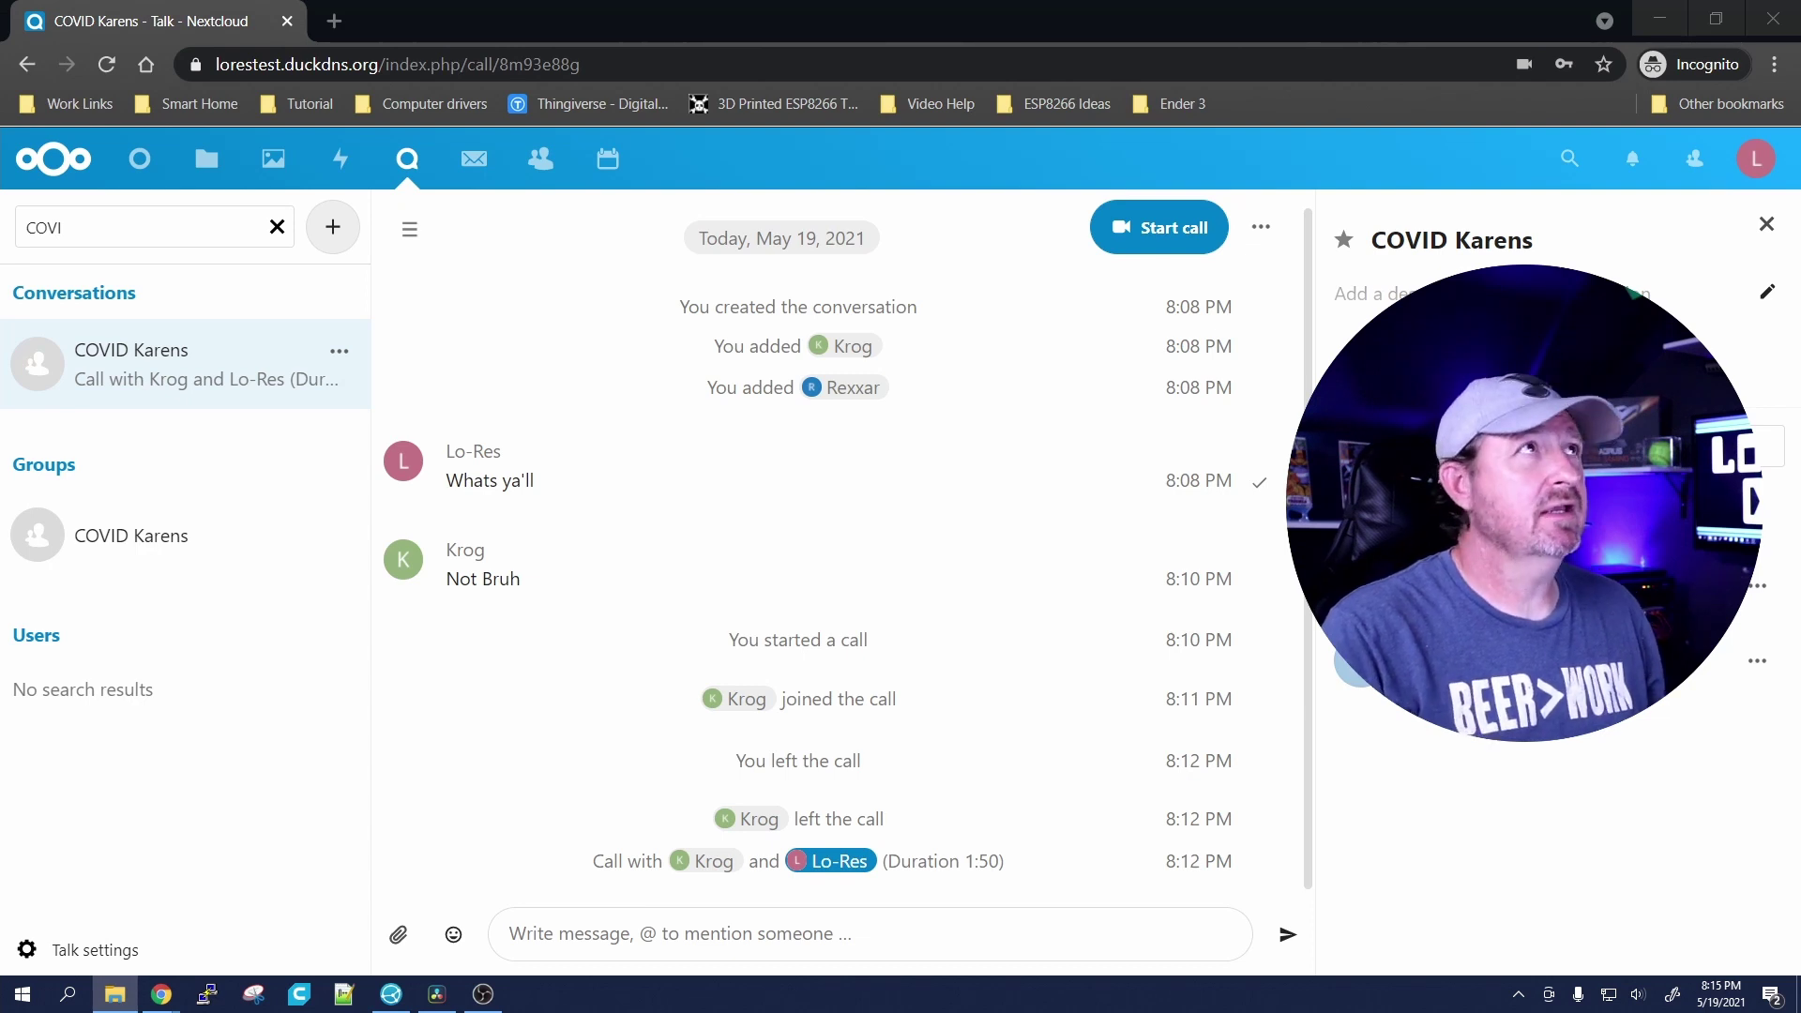
Step: Upload the Atlas-World-Map image into the COVID Karens chat and send it
{"action": "left_click_drag", "start_coordinate": [1032, 37], "coordinate": [826, 713]}
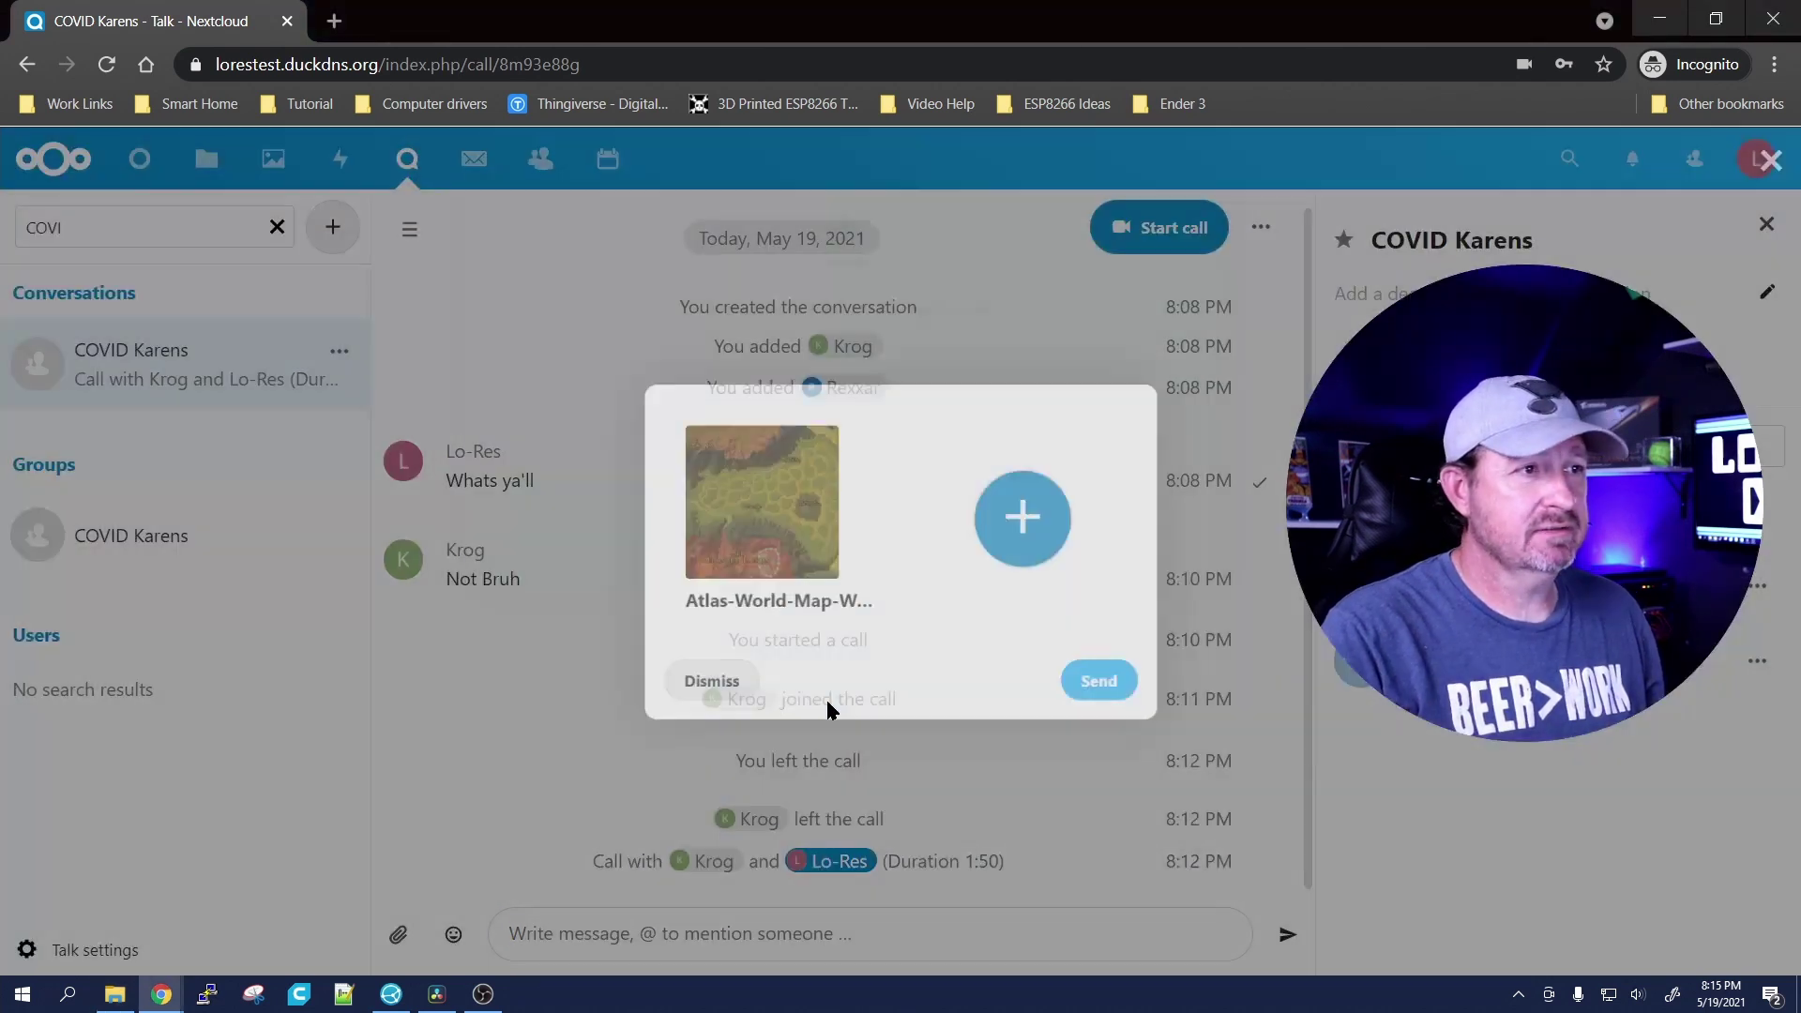
{"action": "left_click", "coordinate": [1110, 694]}
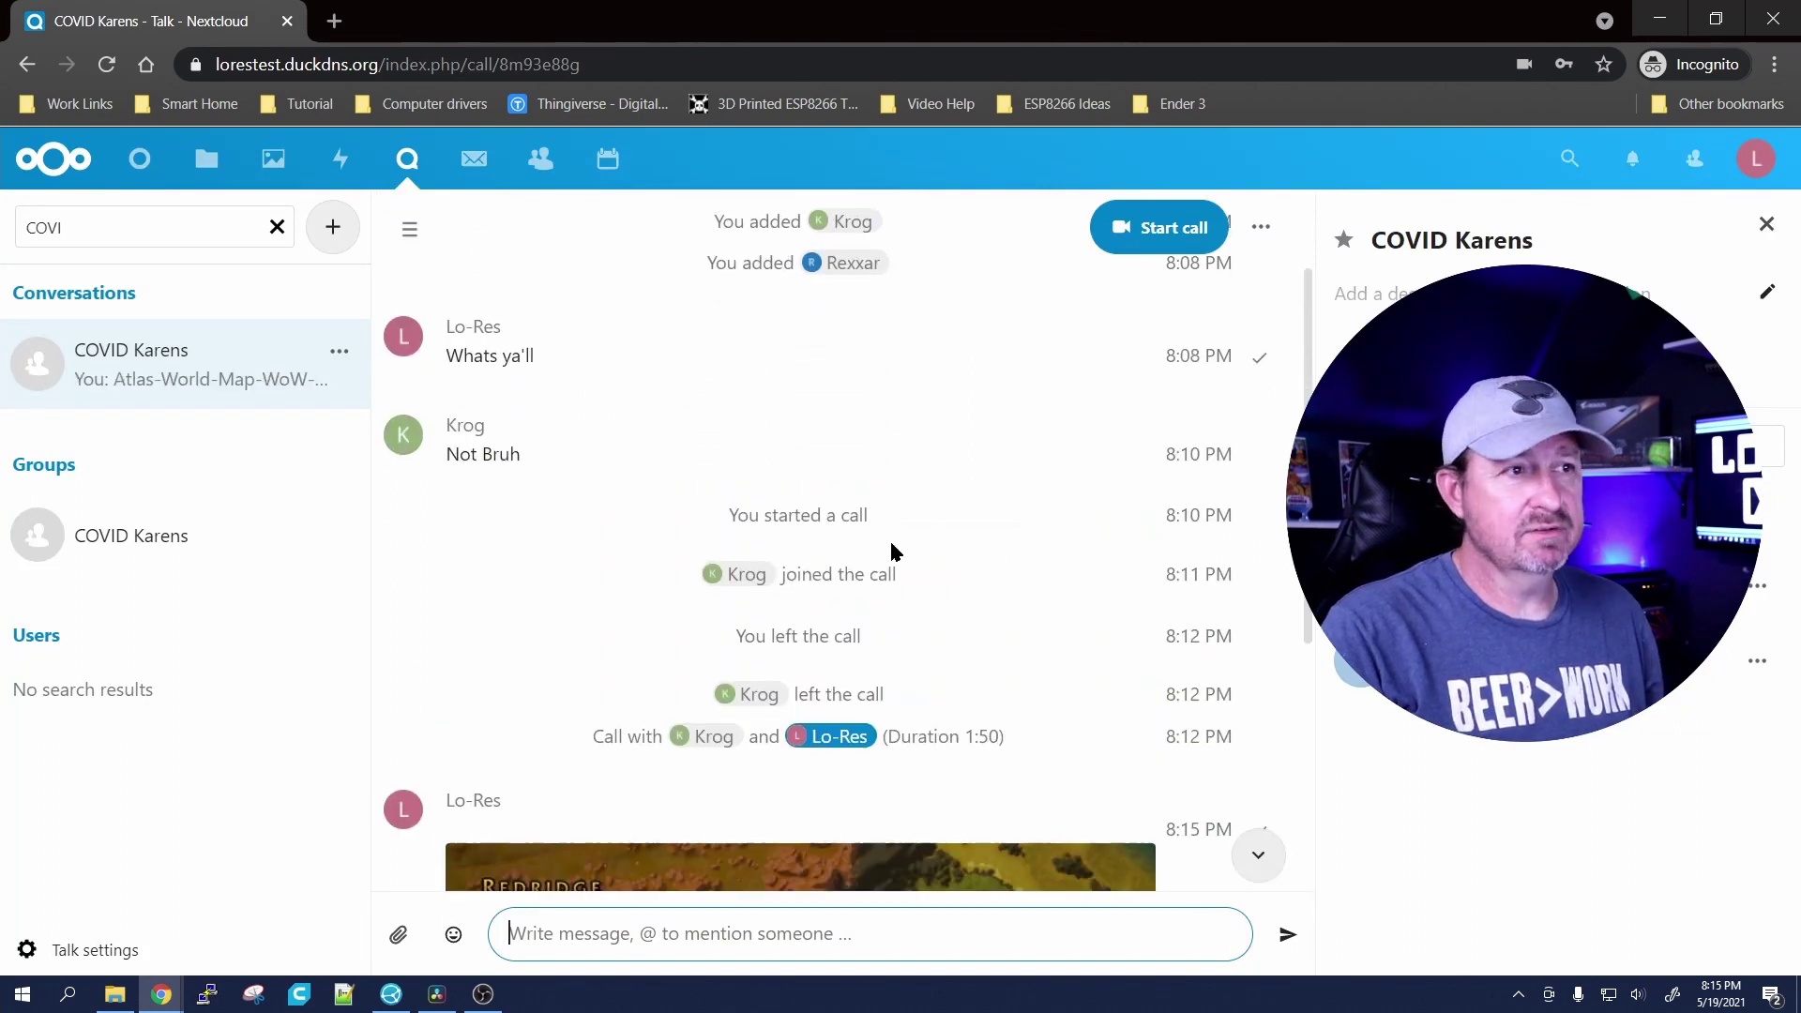
{"action": "scroll", "coordinate": [895, 627], "scroll_direction": "down", "scroll_amount": 3}
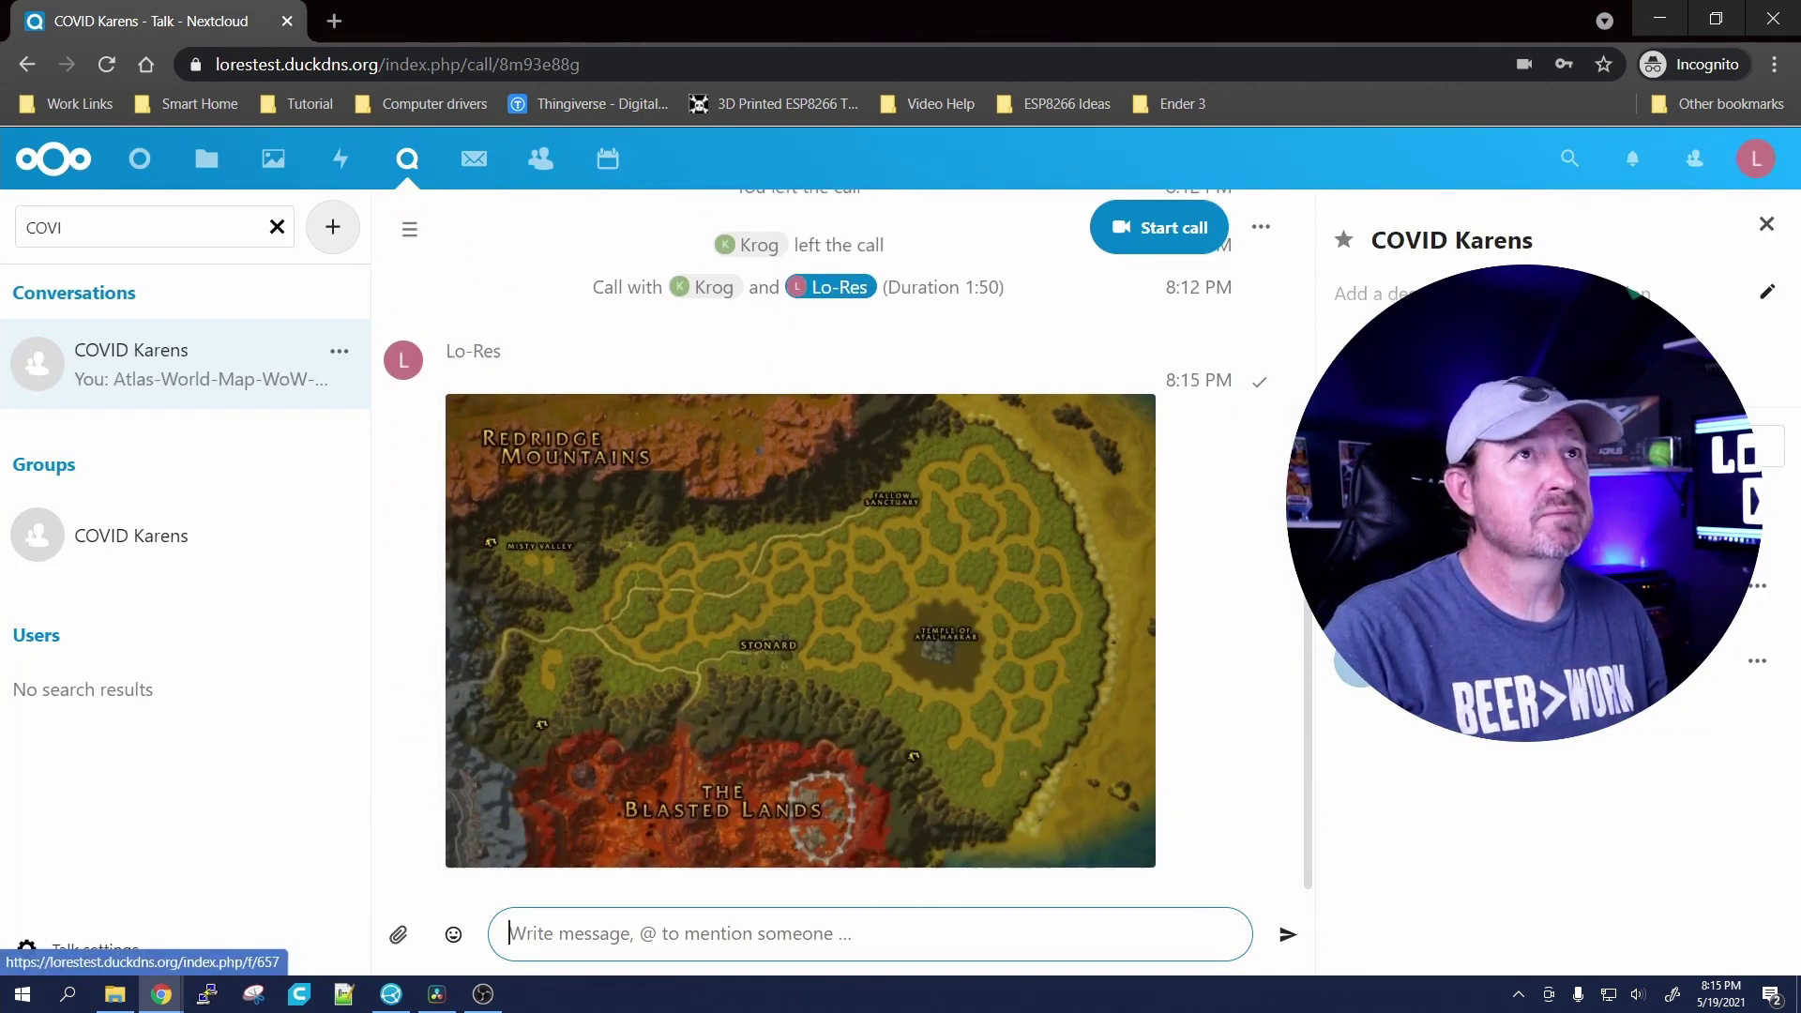
{"action": "key", "text": "alt+Tab"}
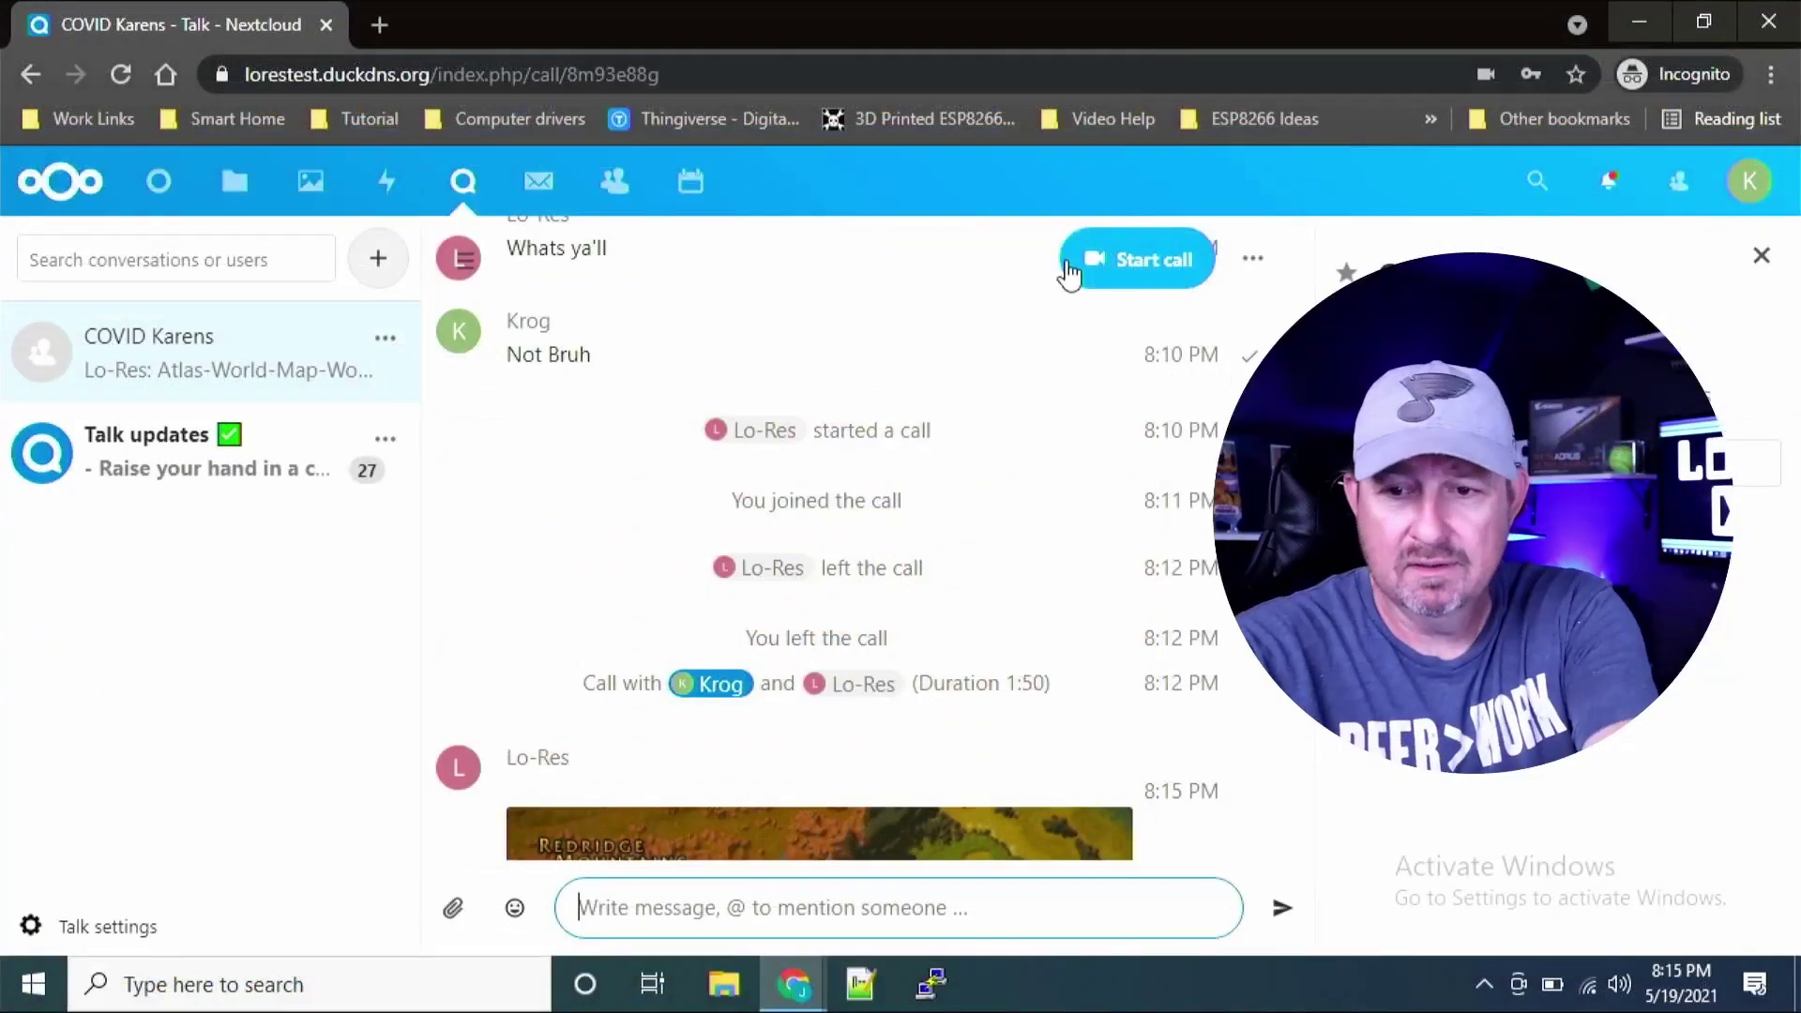
{"action": "key", "text": "alt+Tab"}
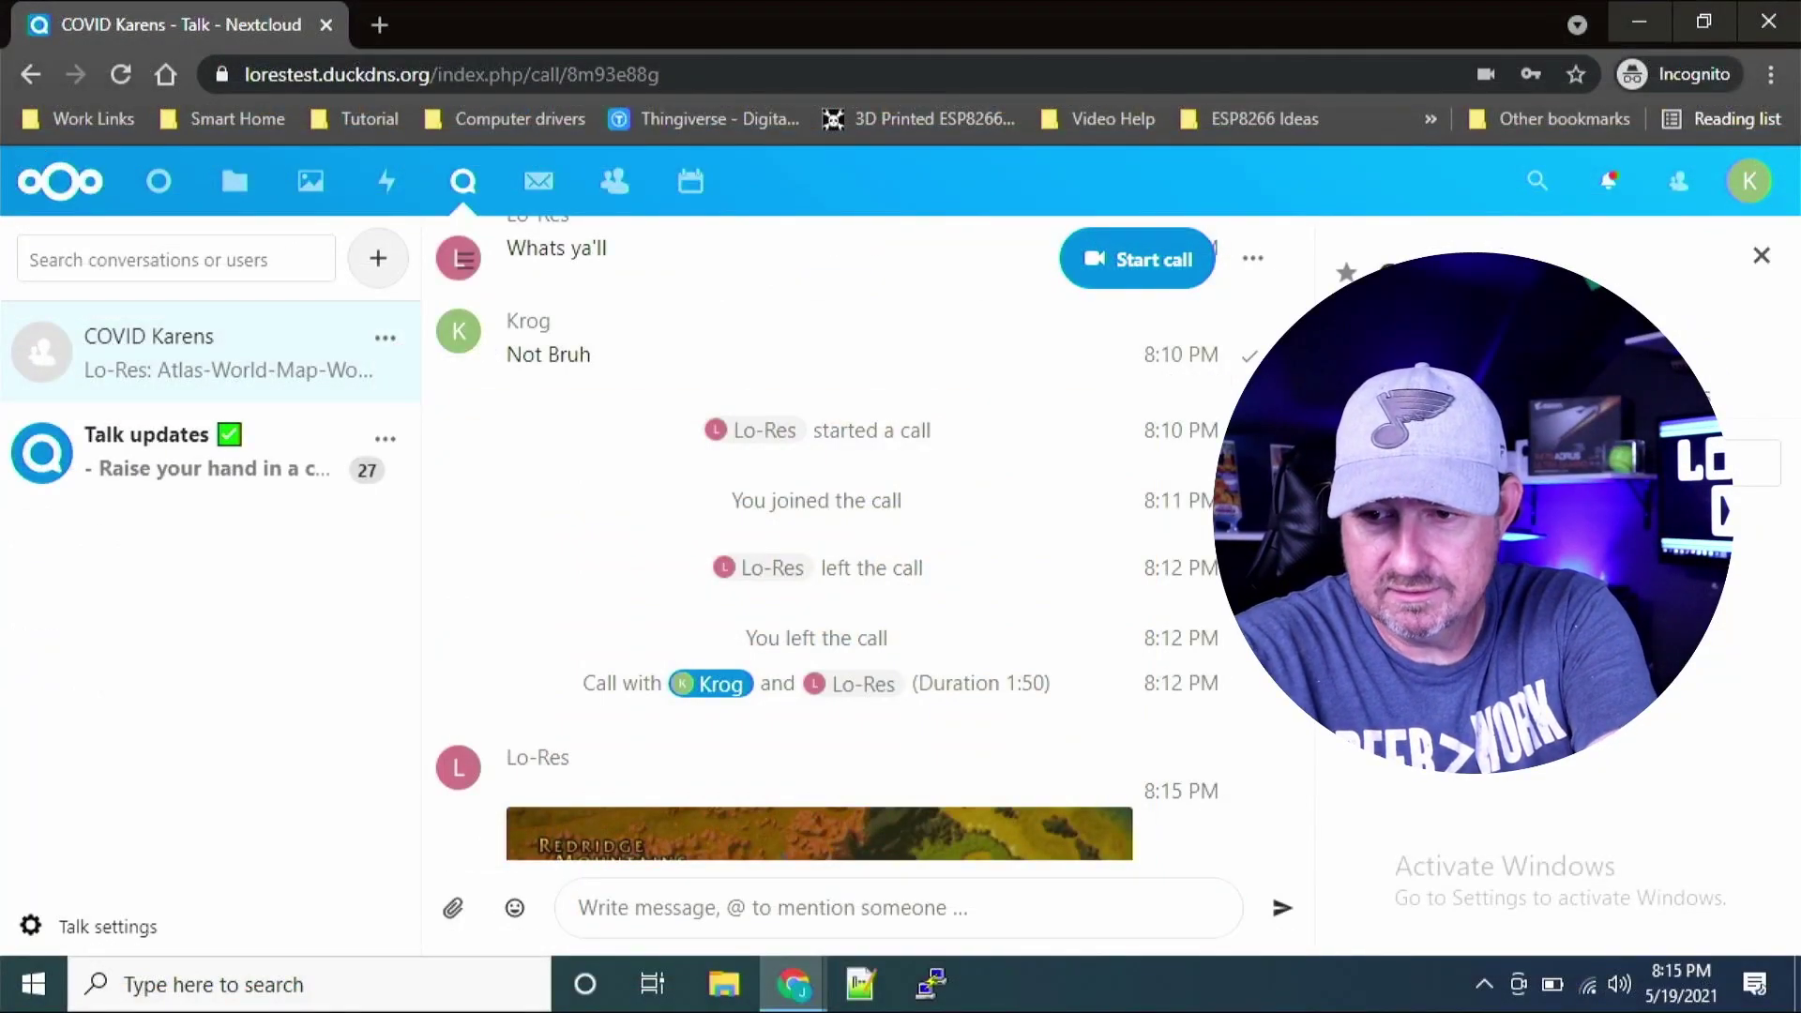
{"action": "scroll", "coordinate": [1301, 730], "scroll_direction": "down", "scroll_amount": 4}
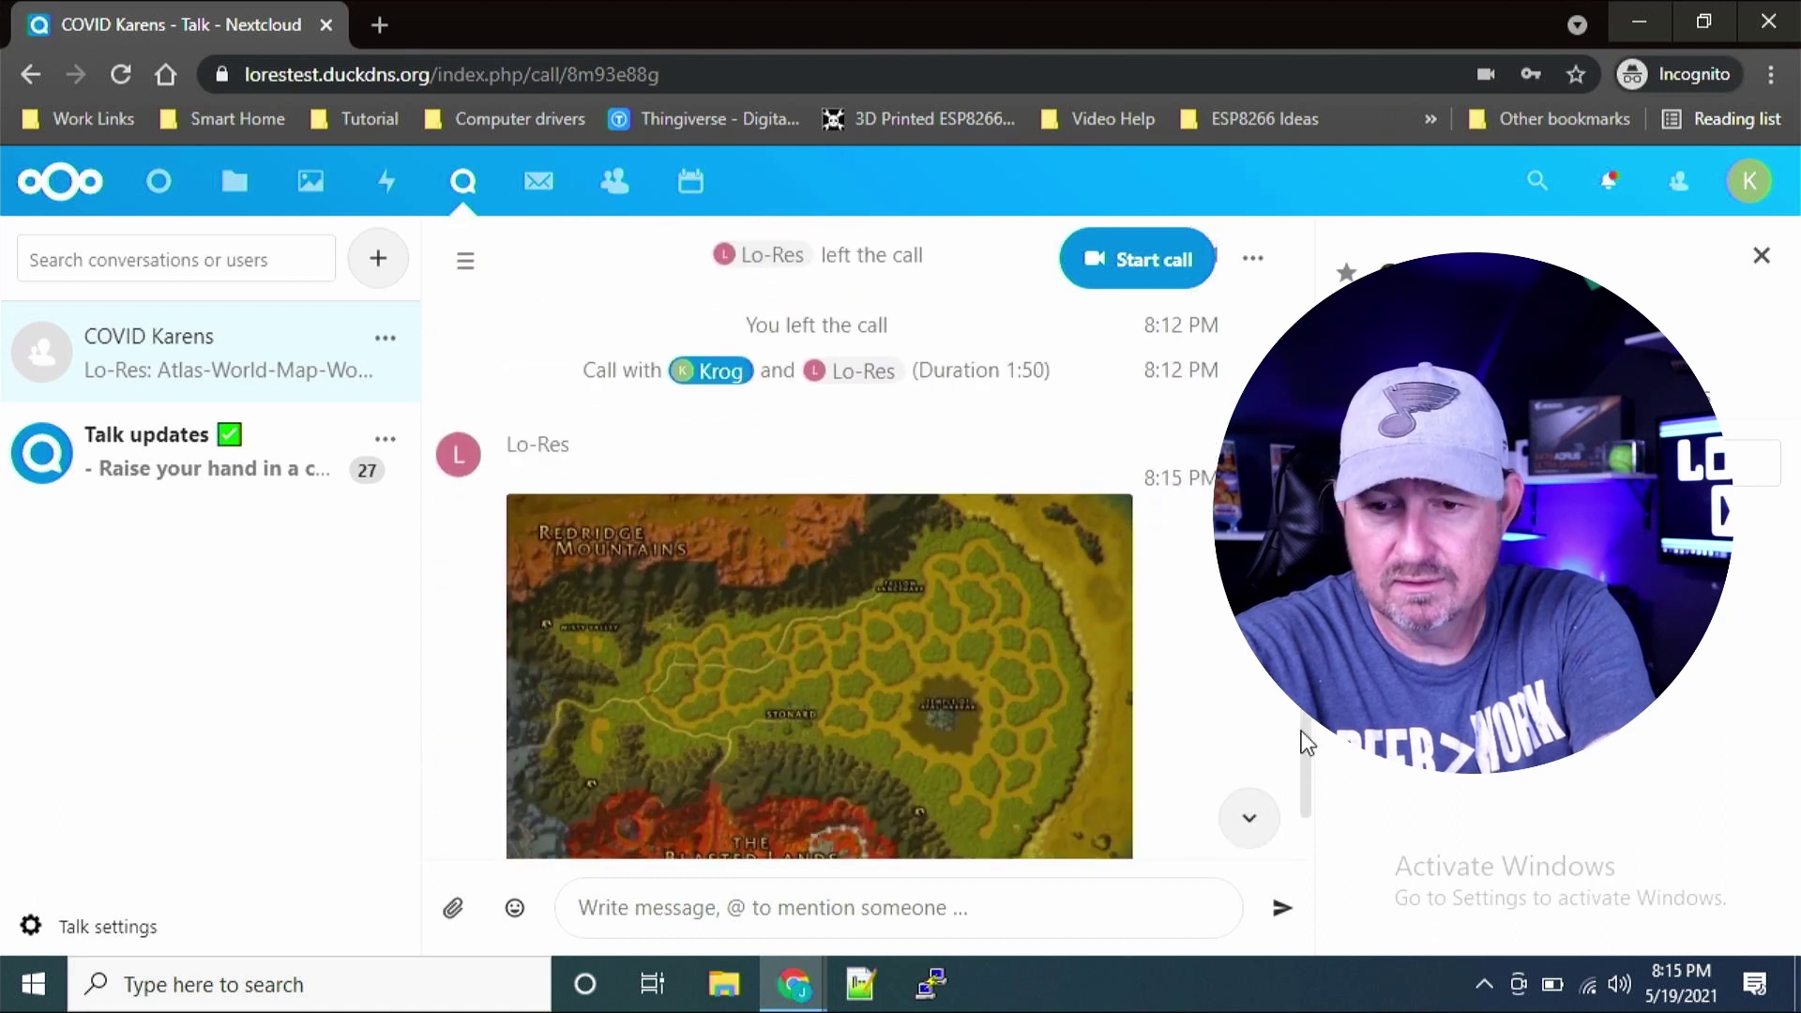
{"action": "scroll", "coordinate": [1298, 749], "scroll_direction": "down", "scroll_amount": 1}
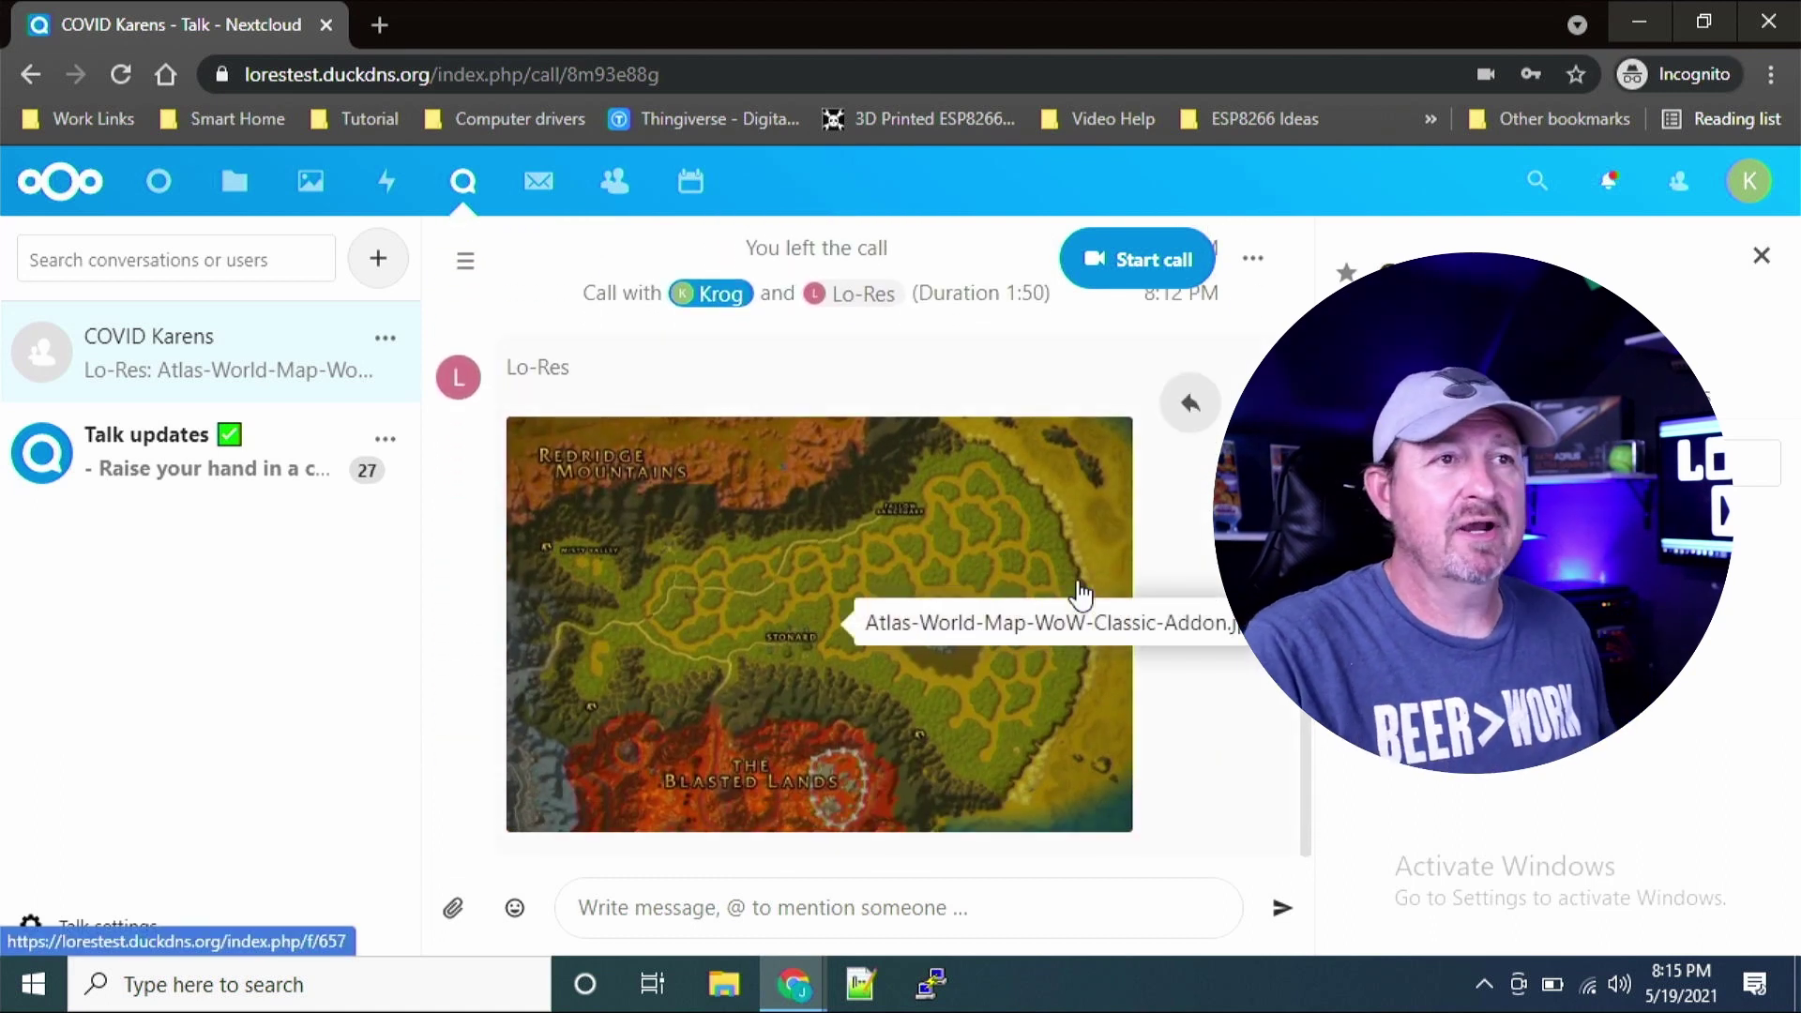